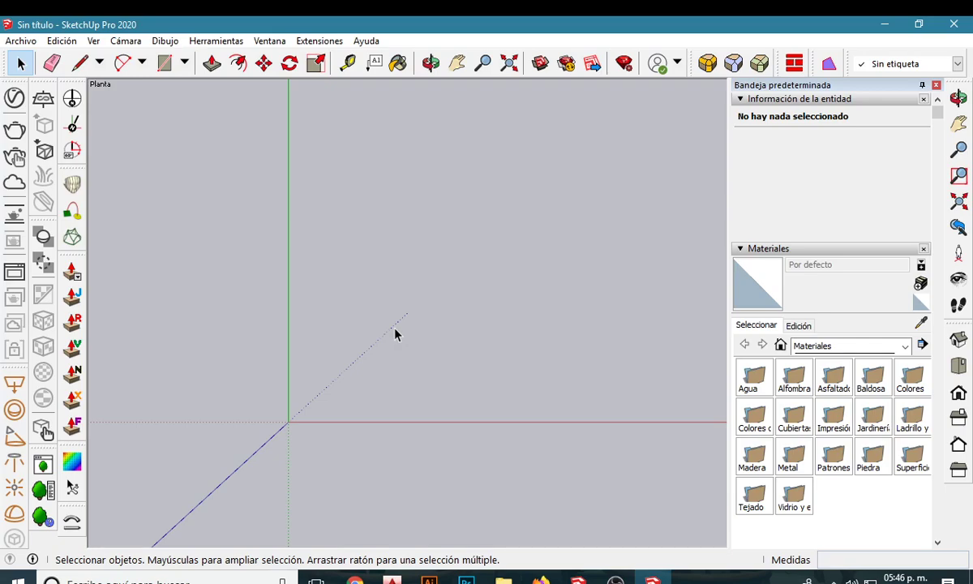
# Draw a 0.40 m by 0.40 m square face with the Rectangle tool.
pyautogui.moveTo(410, 390)
pyautogui.mouseDown(button='middle')
pyautogui.moveTo(227, 204)
pyautogui.moveTo(246, 222)
pyautogui.mouseUp(button='middle')
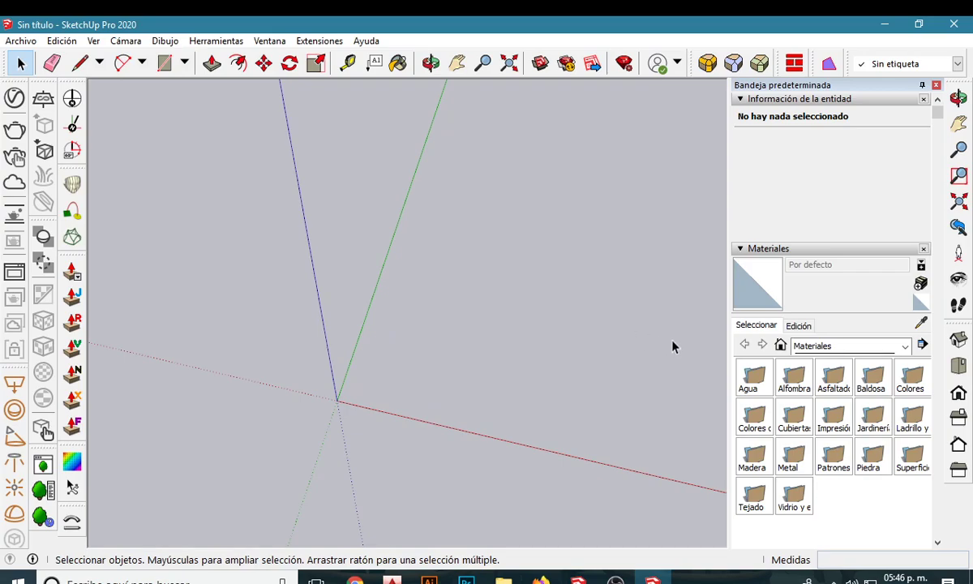
pyautogui.click(958, 364)
pyautogui.moveTo(537, 458)
pyautogui.mouseDown(button='middle')
pyautogui.moveTo(477, 463)
pyautogui.moveTo(556, 341)
pyautogui.moveTo(549, 350)
pyautogui.mouseUp(button='middle')
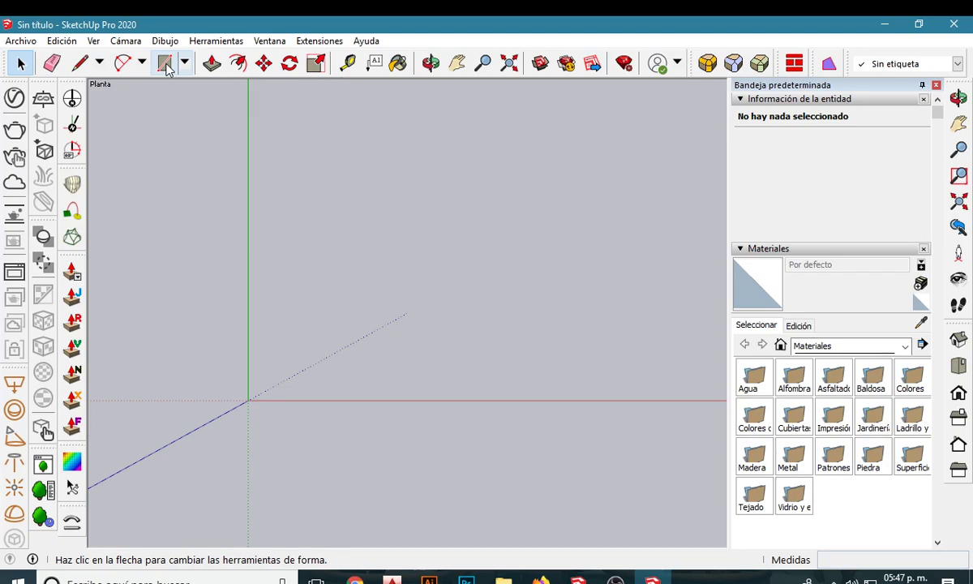
pyautogui.click(164, 64)
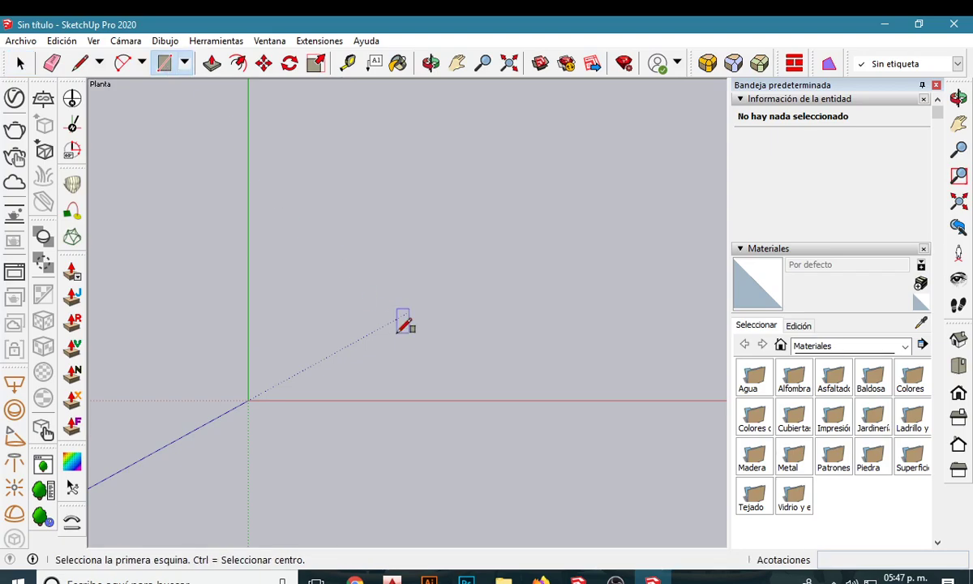
pyautogui.click(334, 298)
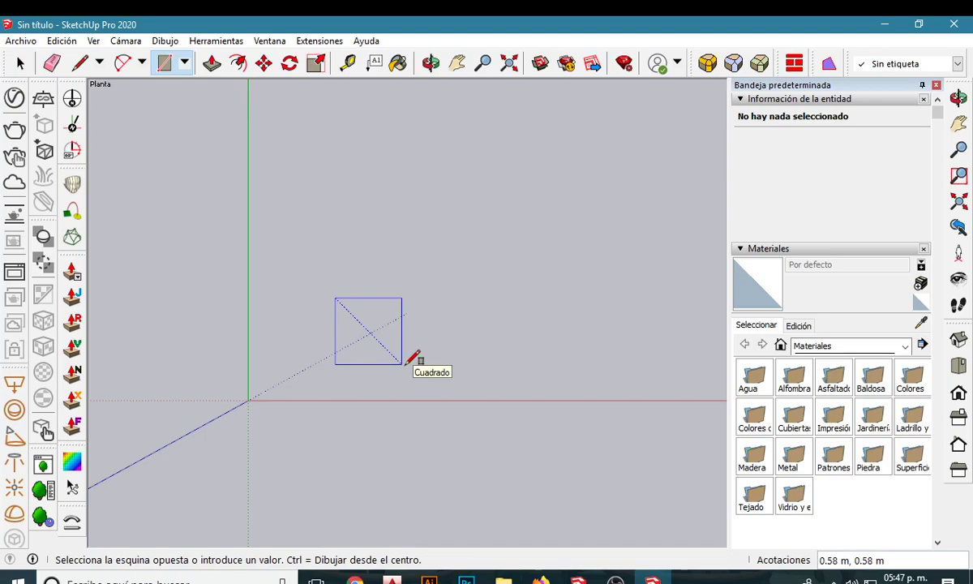
pyautogui.write('0,')
pyautogui.write('0.40')
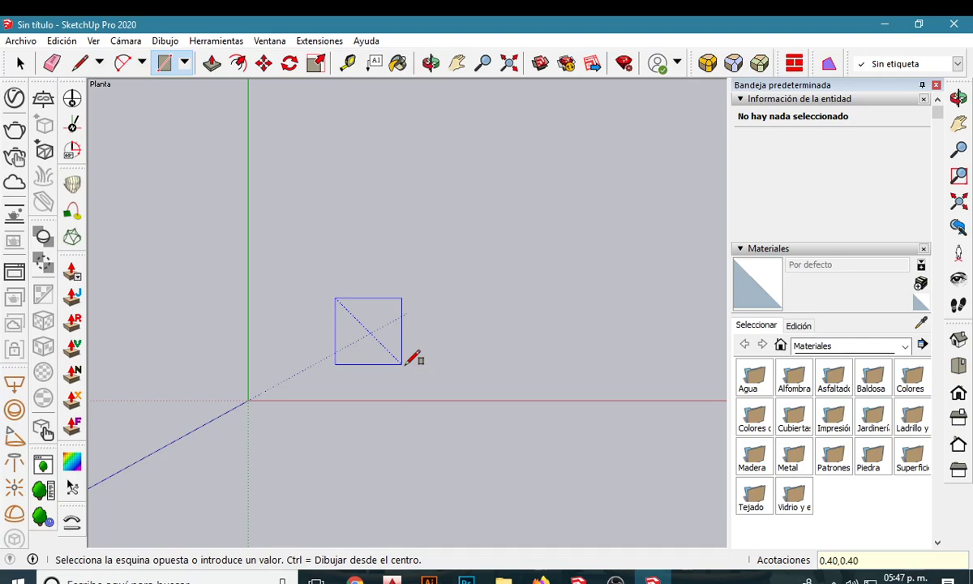
pyautogui.press('Return')
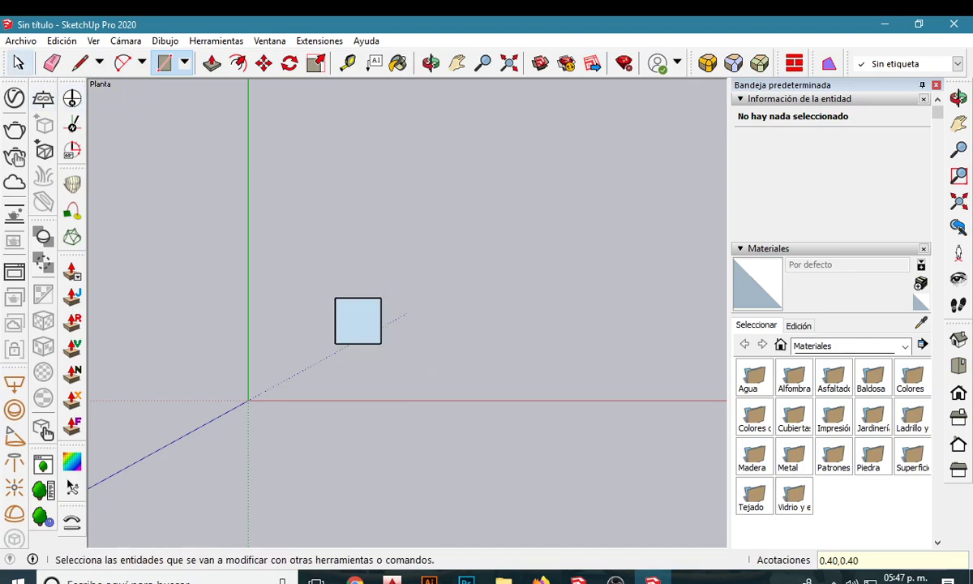
# Select the square face with its edges and make it a group (Crear grupo).
pyautogui.click(20, 64)
pyautogui.scroll(2, 365, 308)
pyautogui.scroll(2, 341, 318)
pyautogui.scroll(1, 341, 317)
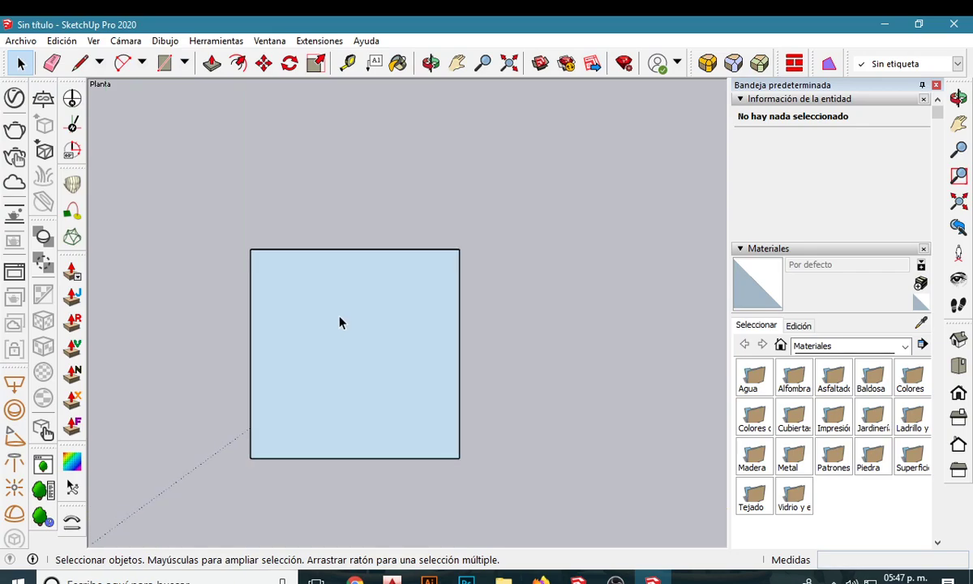
pyautogui.doubleClick(341, 317)
pyautogui.rightClick(347, 322)
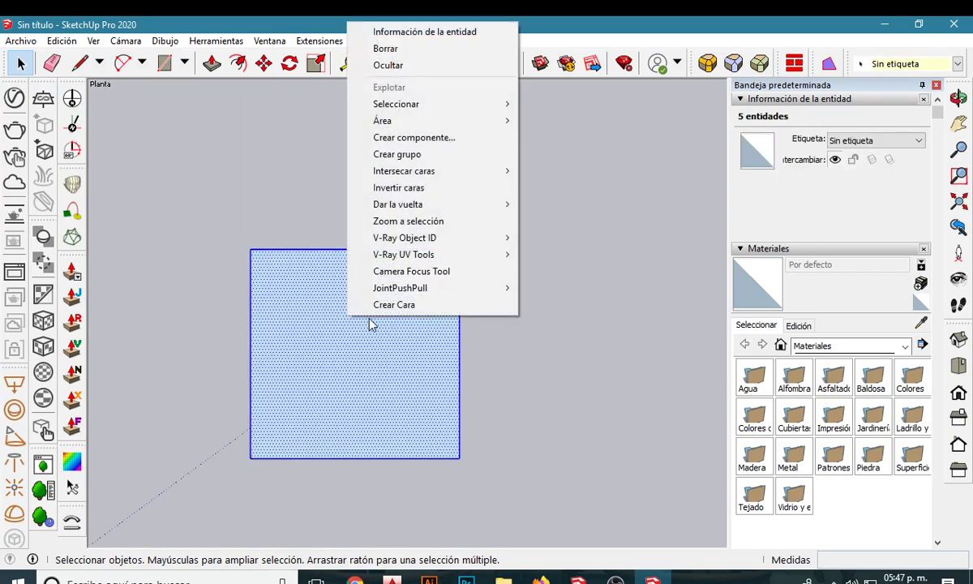
pyautogui.click(397, 154)
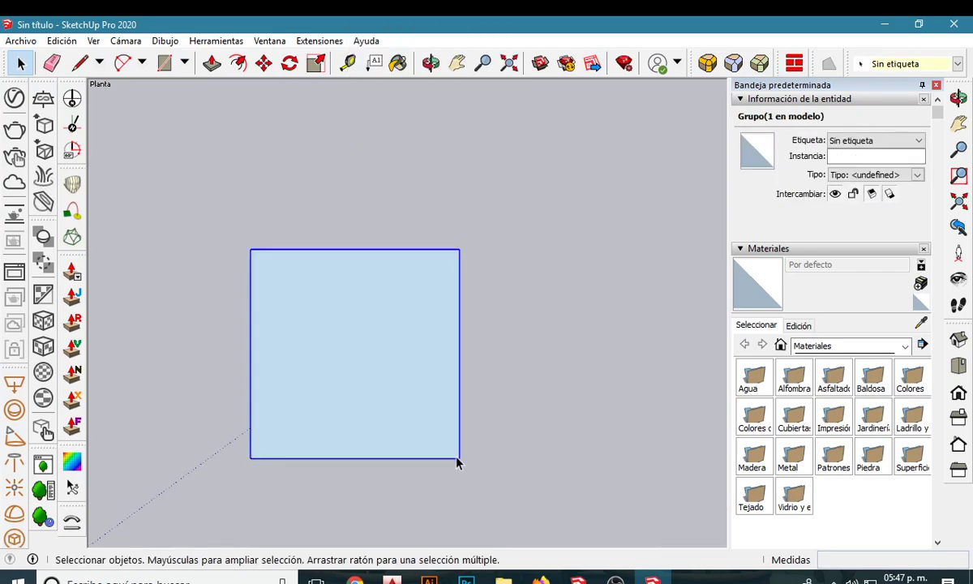
# Inside the group, push/pull the square face up 0.08 m, then close and select the slab.
pyautogui.doubleClick(422, 410)
pyautogui.moveTo(433, 452); pyautogui.dragTo(318, 266, button='middle')
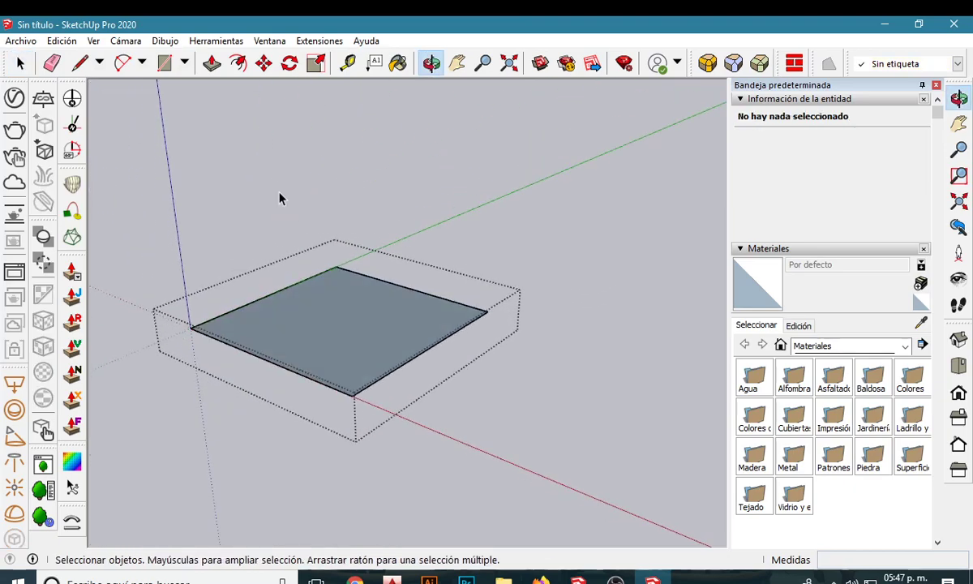
pyautogui.click(212, 63)
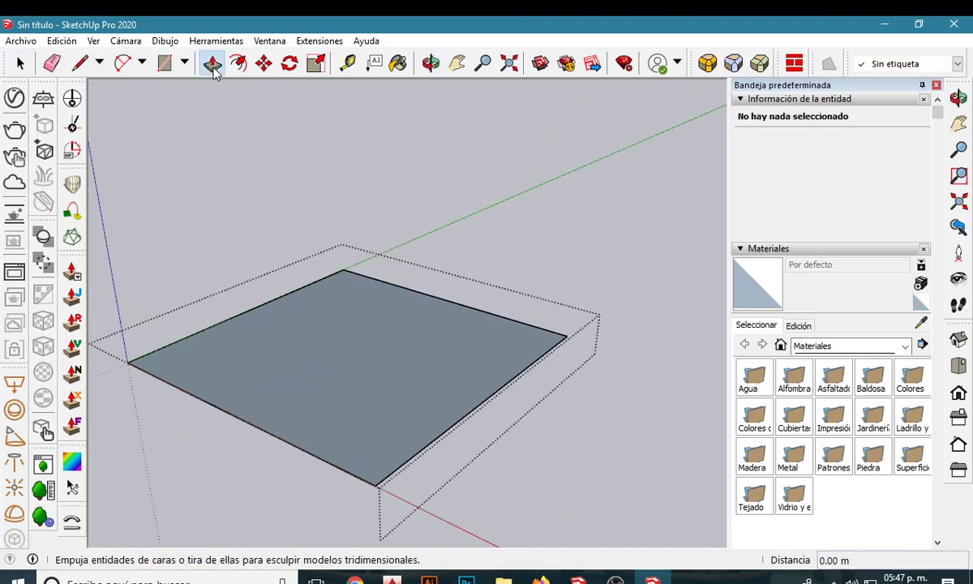
pyautogui.click(361, 411)
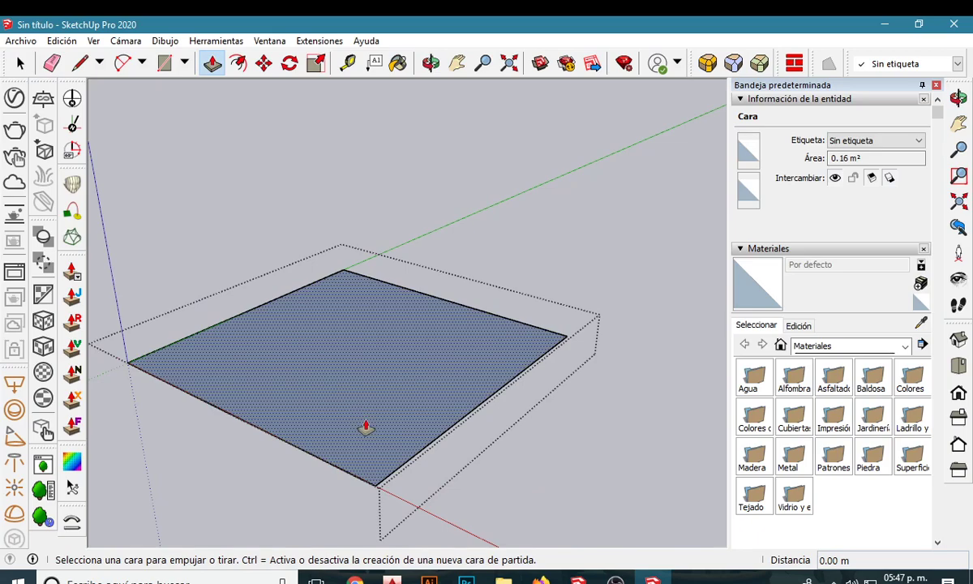
pyautogui.click(361, 412)
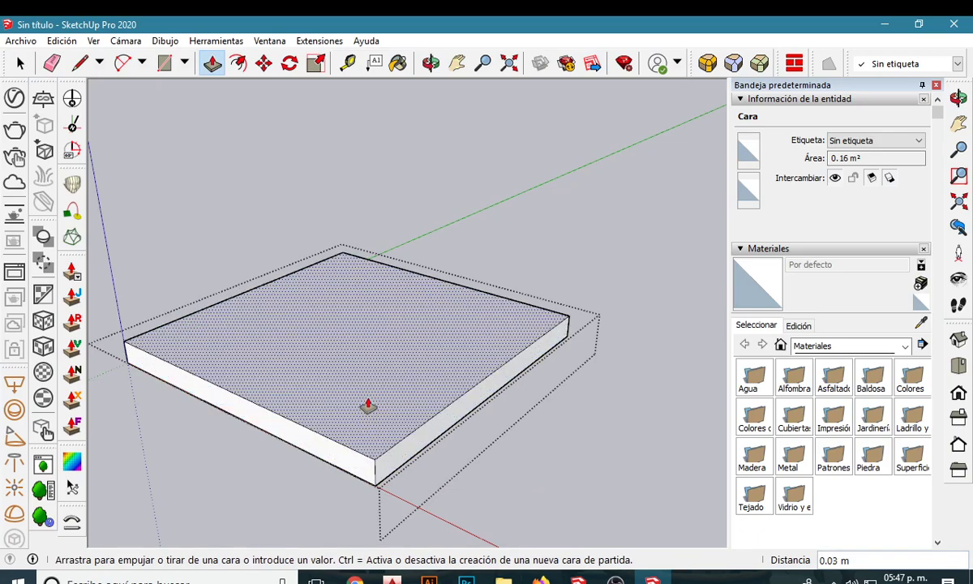
pyautogui.write('0.')
pyautogui.press('Return')
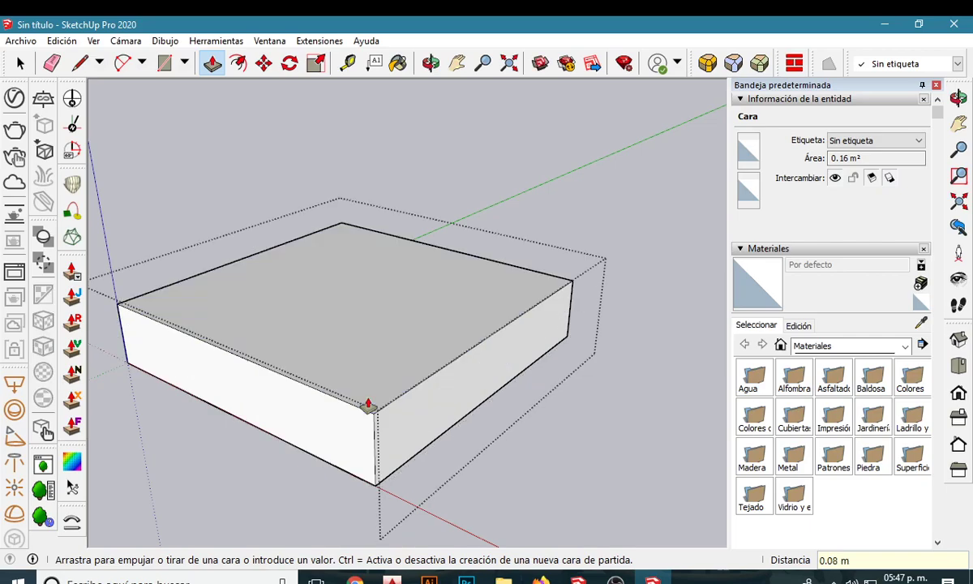
pyautogui.click(17, 65)
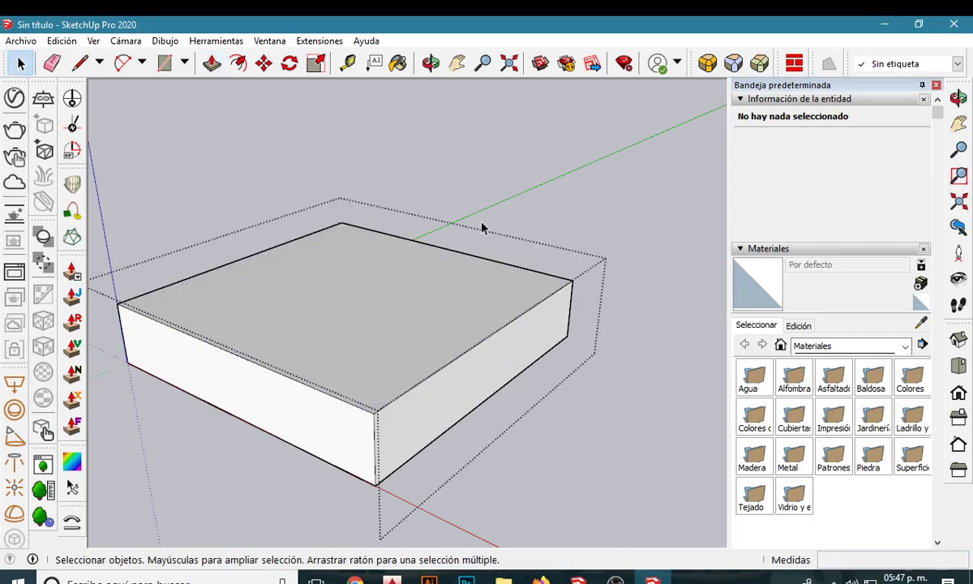
pyautogui.moveTo(544, 217)
pyautogui.mouseDown(button='middle')
pyautogui.moveTo(521, 294)
pyautogui.moveTo(488, 326)
pyautogui.moveTo(426, 334)
pyautogui.moveTo(463, 319)
pyautogui.mouseUp(button='middle')
pyautogui.tripleClick(461, 326)
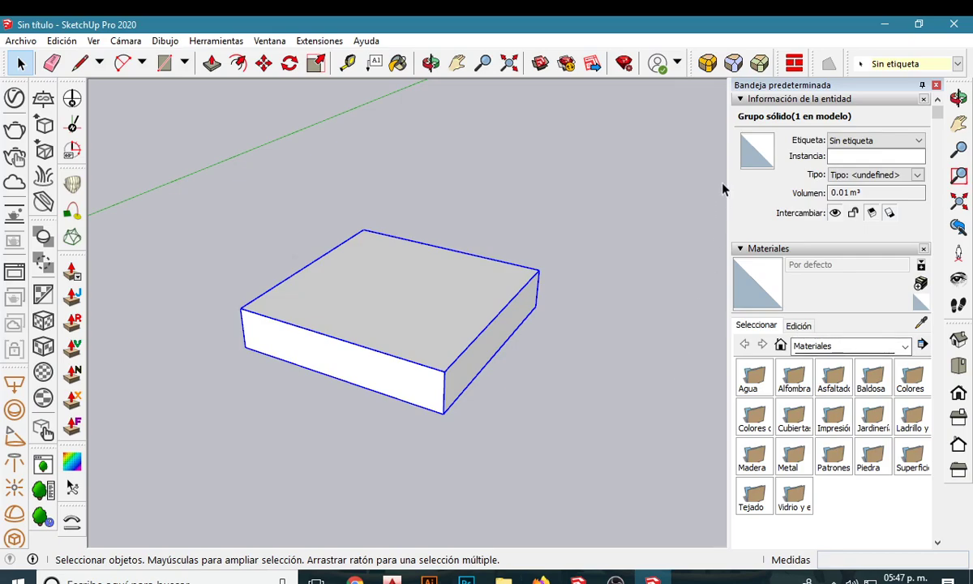
# Enable the Artisan toolbar and position it above the slab.
pyautogui.rightClick(687, 65)
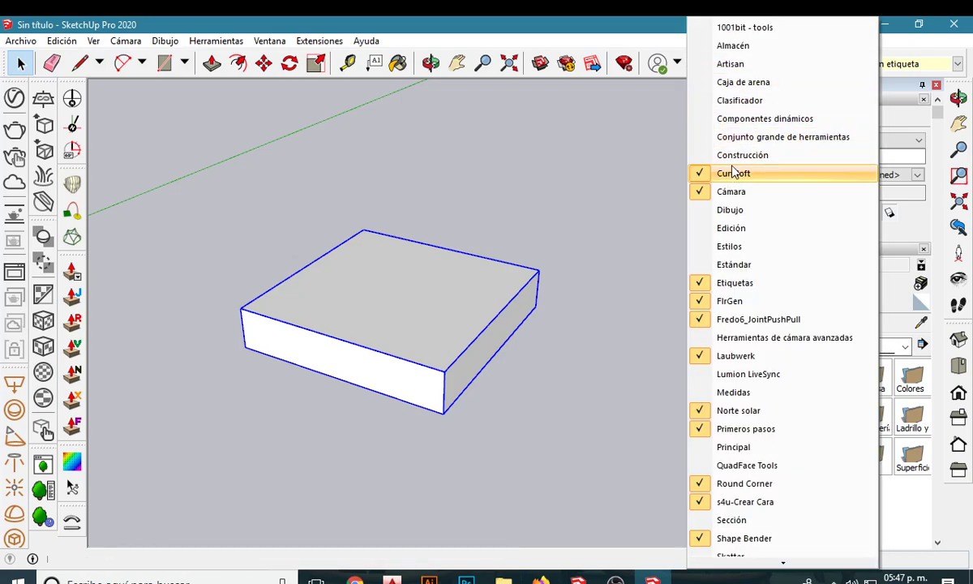
pyautogui.click(730, 64)
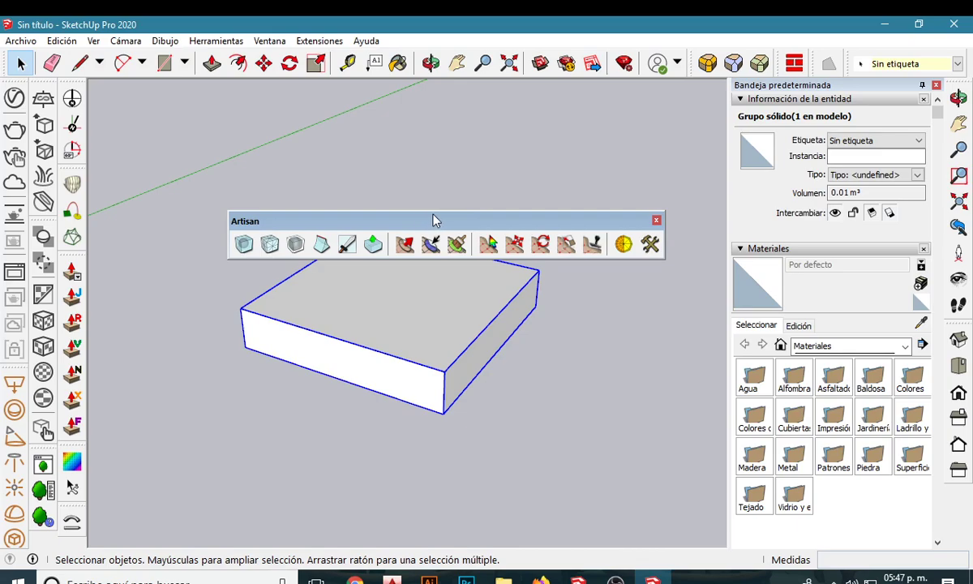
pyautogui.moveTo(425, 221); pyautogui.dragTo(420, 108)
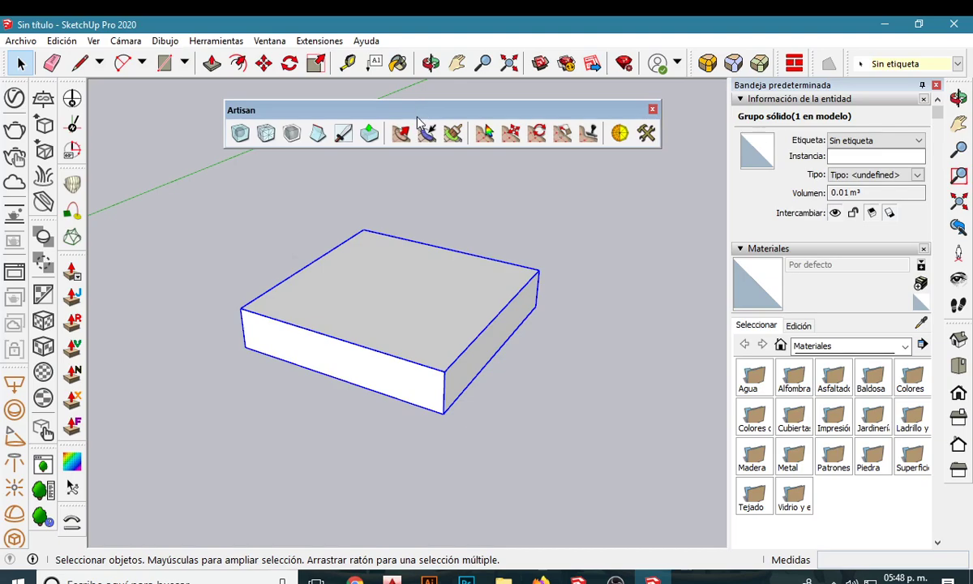
pyautogui.moveTo(418, 118); pyautogui.dragTo(418, 108)
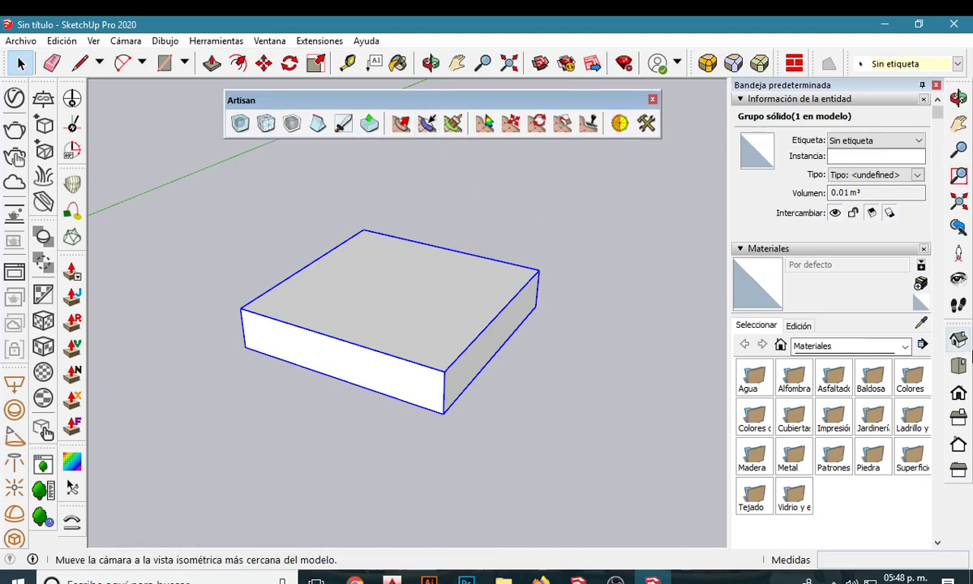
# Open the slab group in Top view with Cámara > Proyección paralela.
pyautogui.click(959, 366)
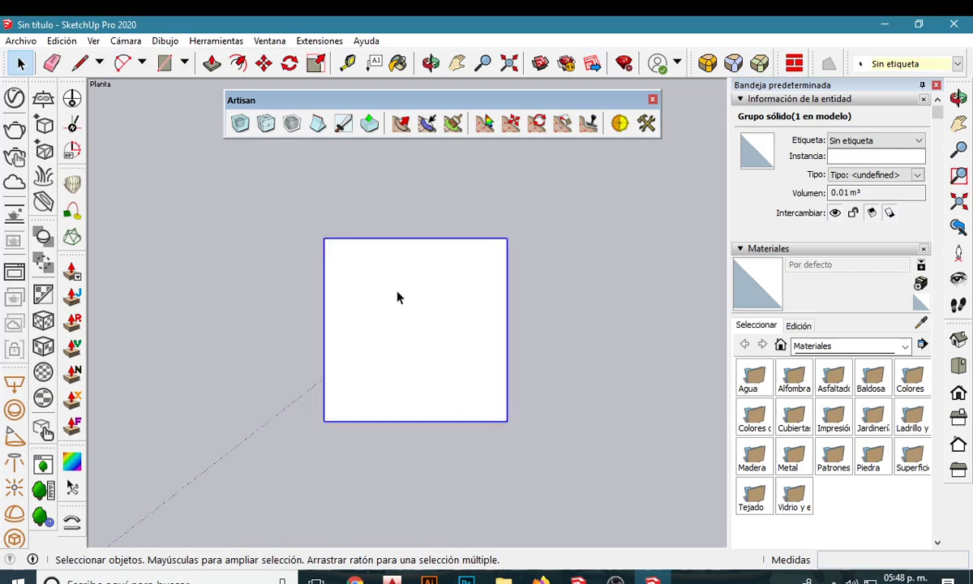
pyautogui.doubleClick(397, 298)
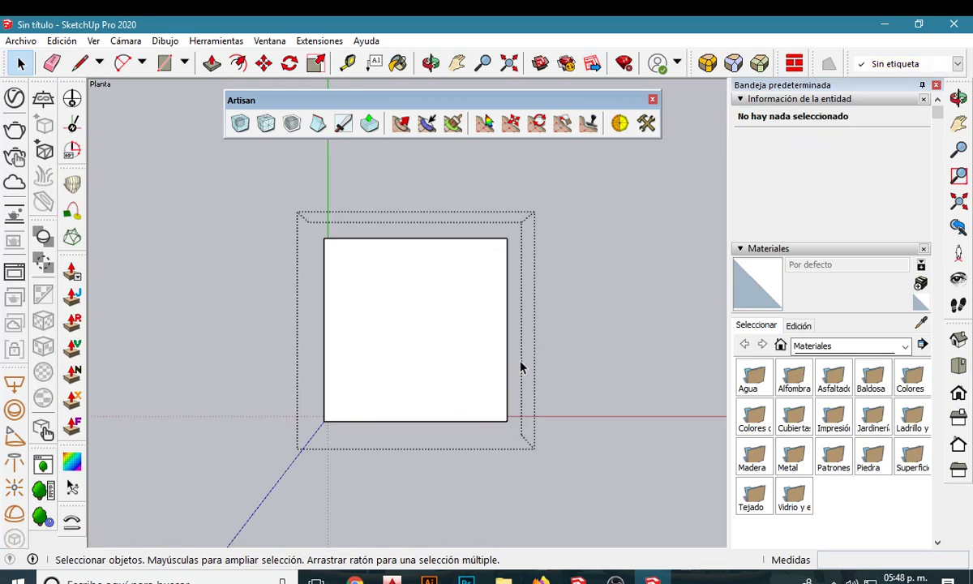
pyautogui.click(126, 41)
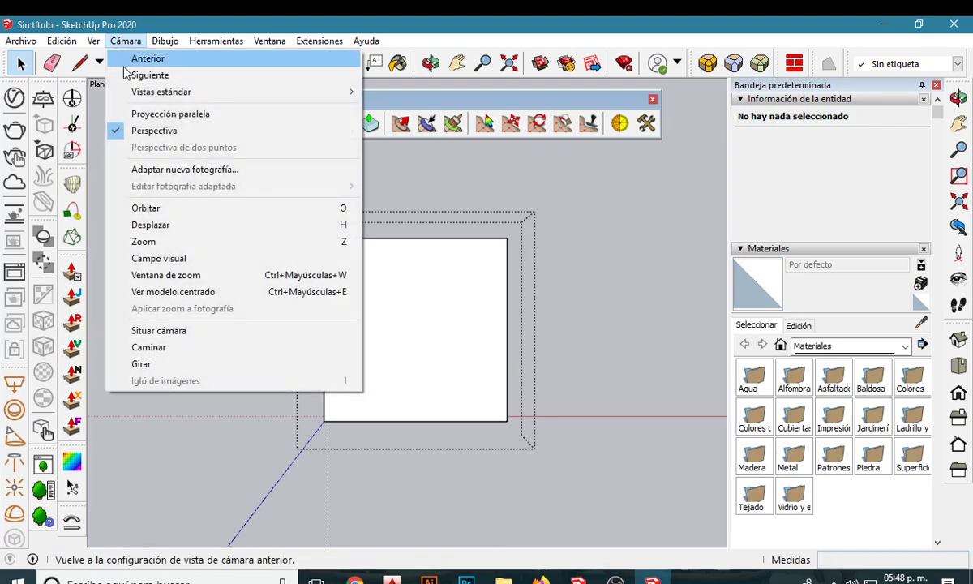
pyautogui.click(162, 114)
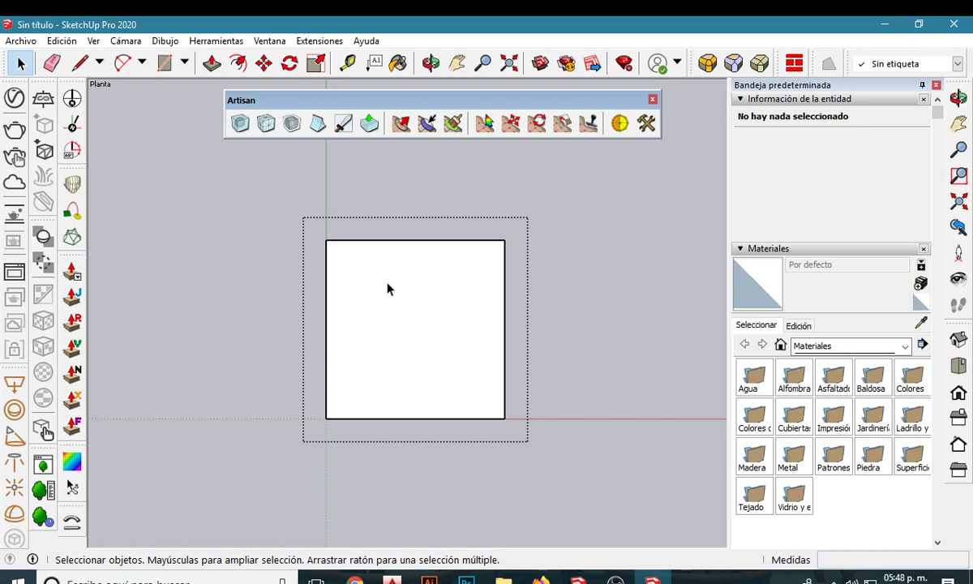
pyautogui.scroll(3, 387, 292)
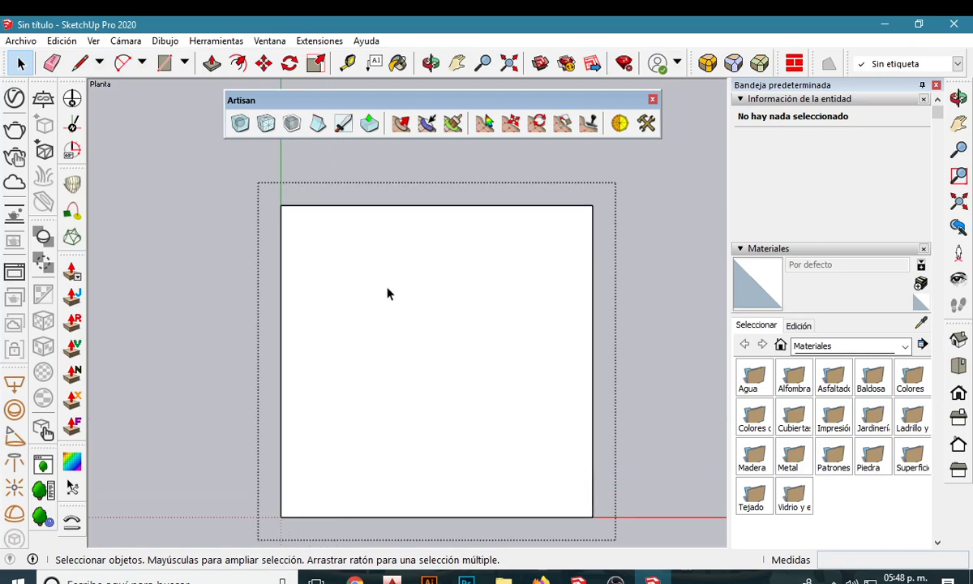
pyautogui.scroll(-1, 387, 293)
pyautogui.click(125, 41)
pyautogui.click(165, 41)
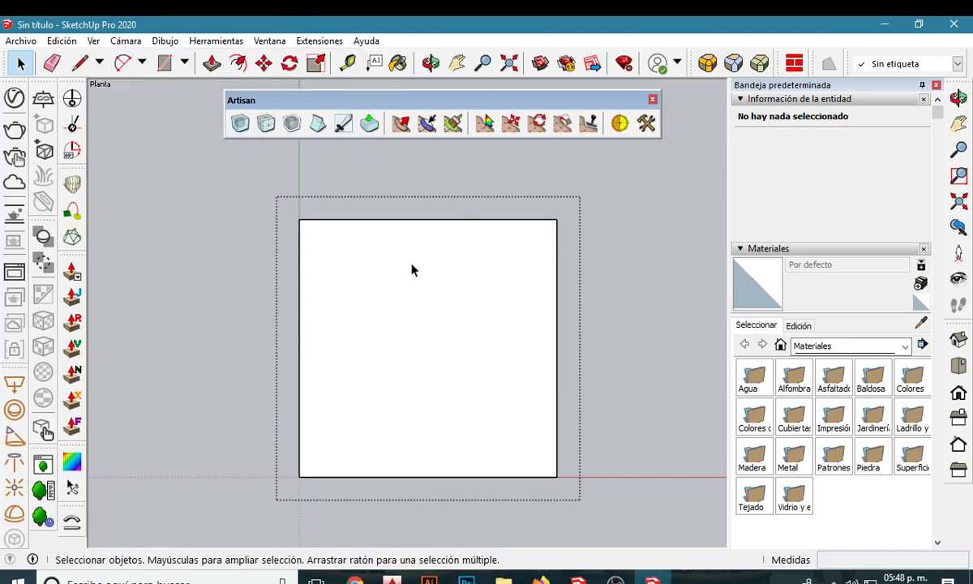
# Use Artisan Knife Subdivide to cut three vertical lines and one central horizontal line across the top face.
pyautogui.click(343, 124)
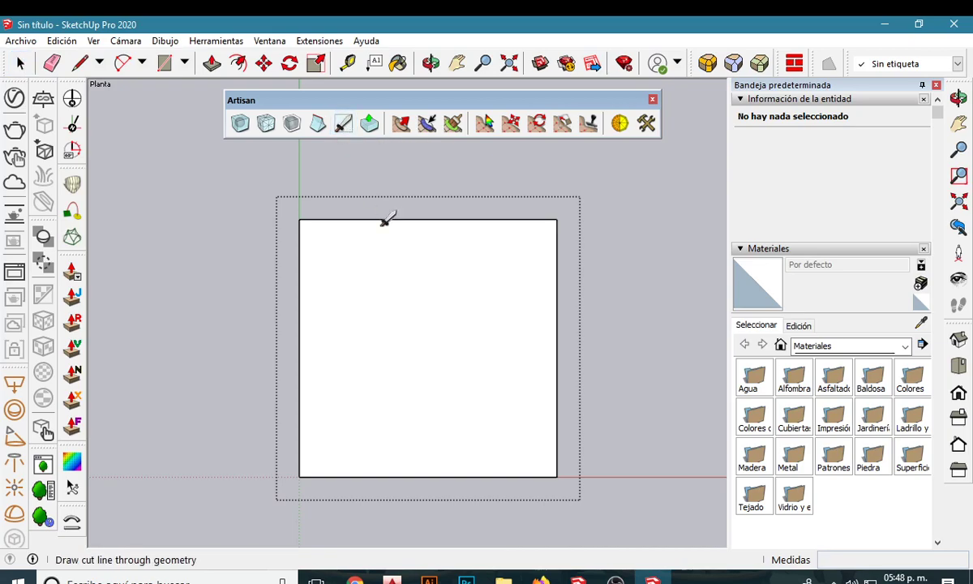
pyautogui.click(427, 219)
pyautogui.click(430, 502)
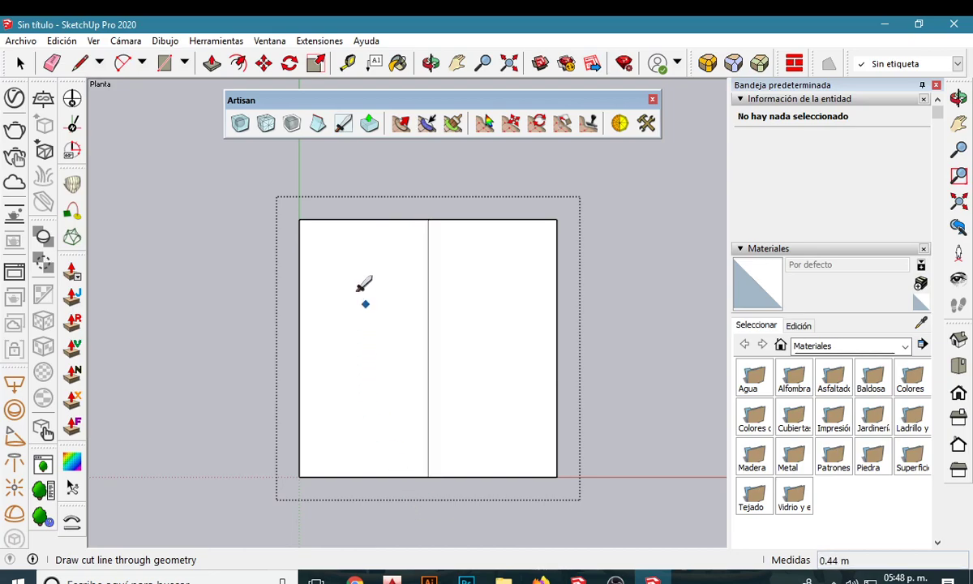
pyautogui.click(362, 219)
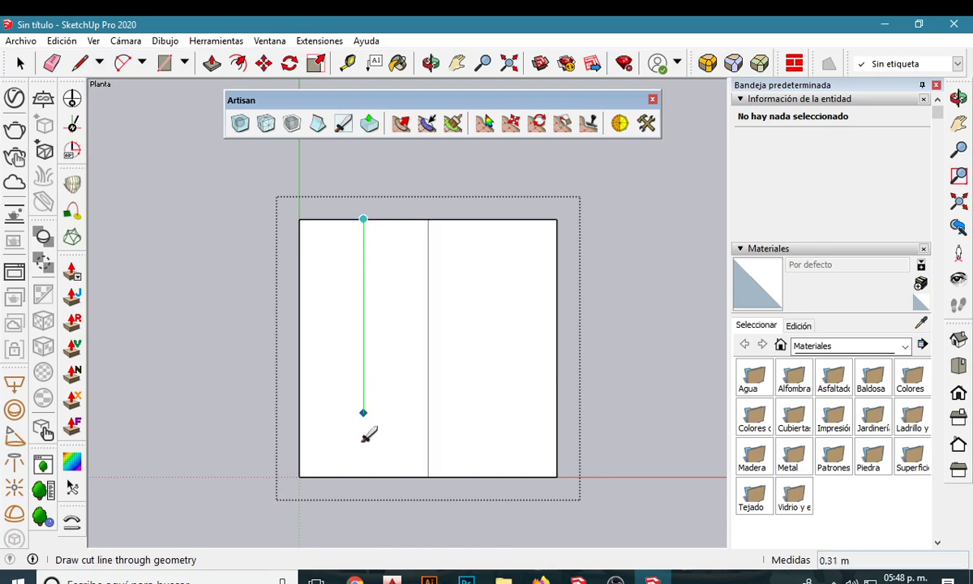
pyautogui.click(364, 506)
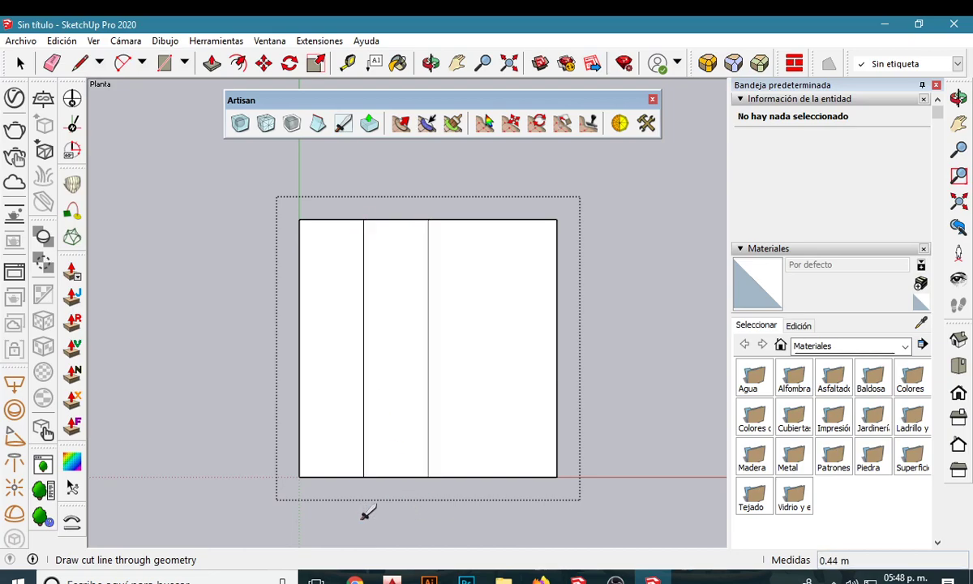
pyautogui.click(491, 219)
pyautogui.click(486, 510)
pyautogui.scroll(-1, 462, 393)
pyautogui.scroll(2, 463, 393)
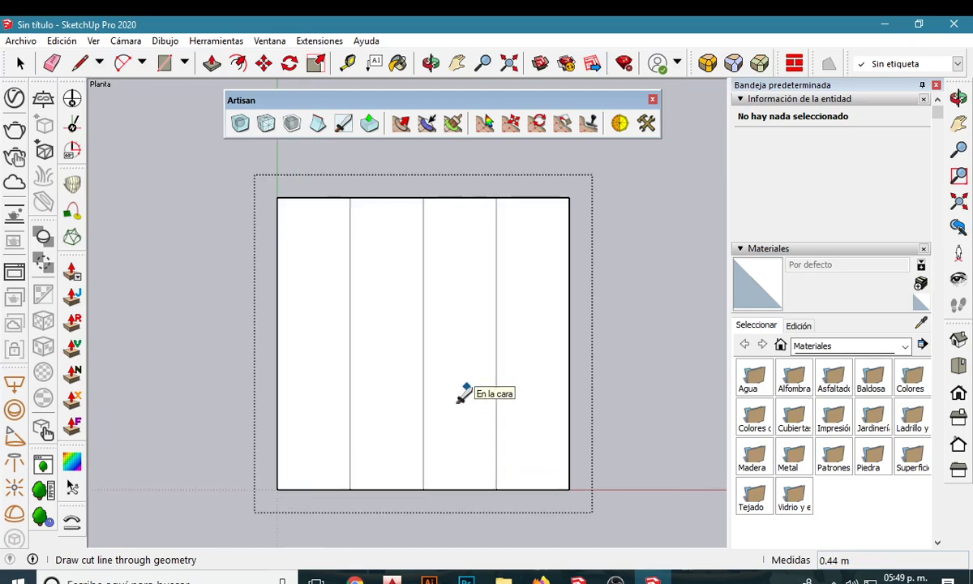
pyautogui.click(277, 344)
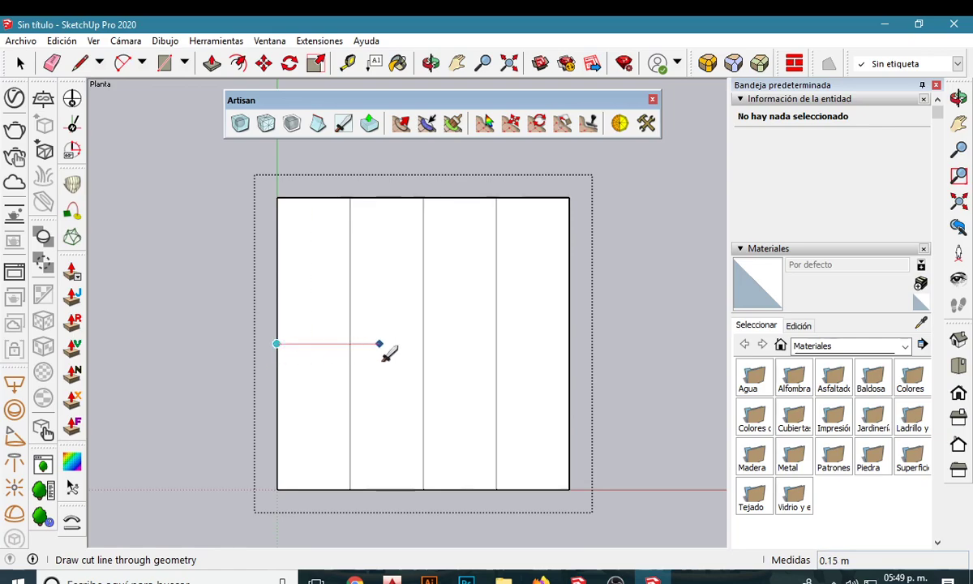
pyautogui.click(569, 344)
# Add horizontal knife cuts splitting each row of the top-face grid.
pyautogui.scroll(1, 364, 386)
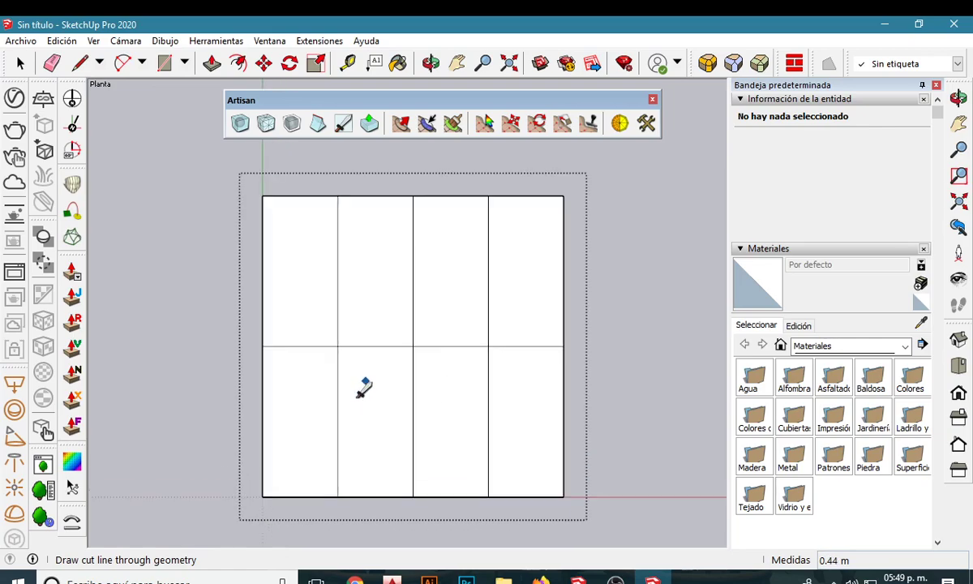
pyautogui.scroll(1, 365, 386)
pyautogui.click(251, 426)
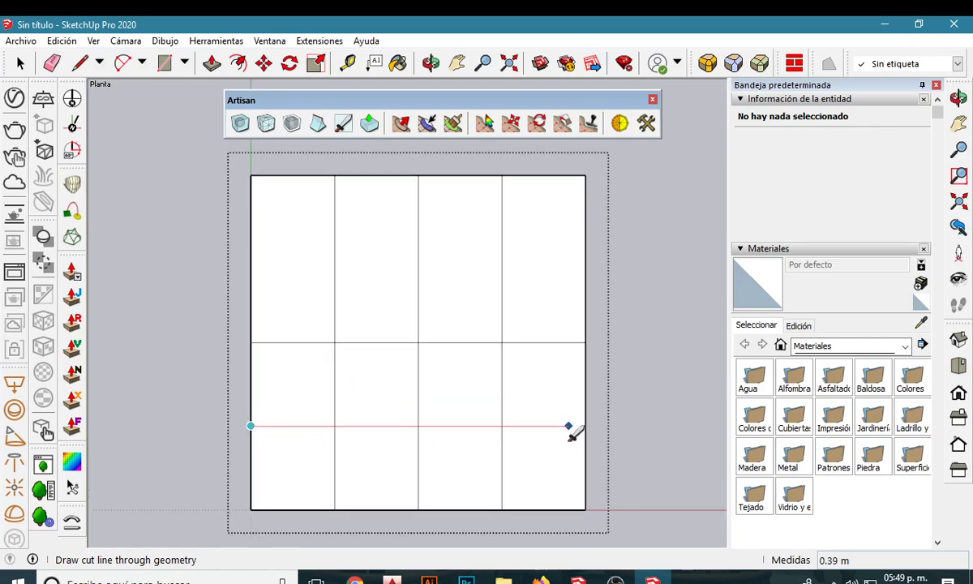
pyautogui.click(584, 426)
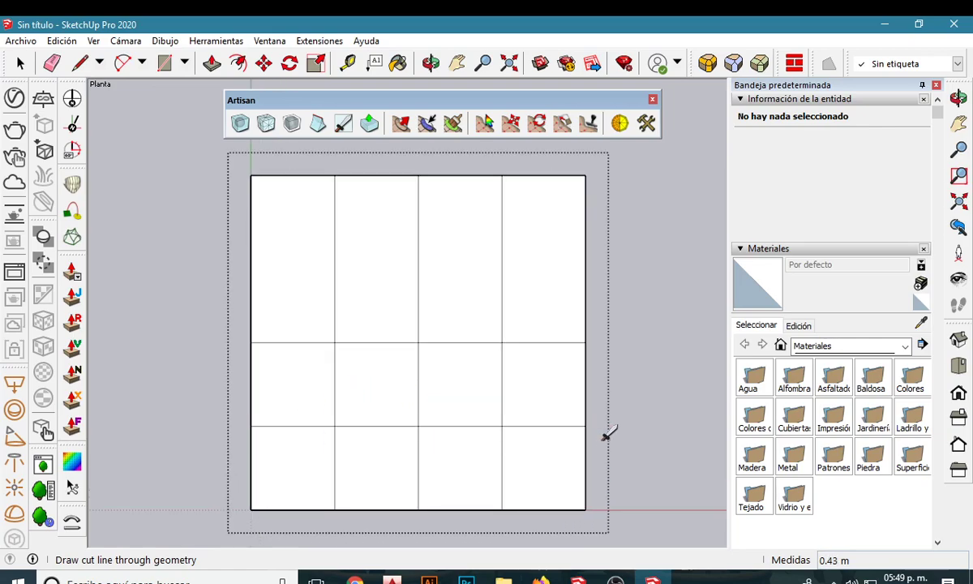
pyautogui.click(250, 258)
pyautogui.click(586, 258)
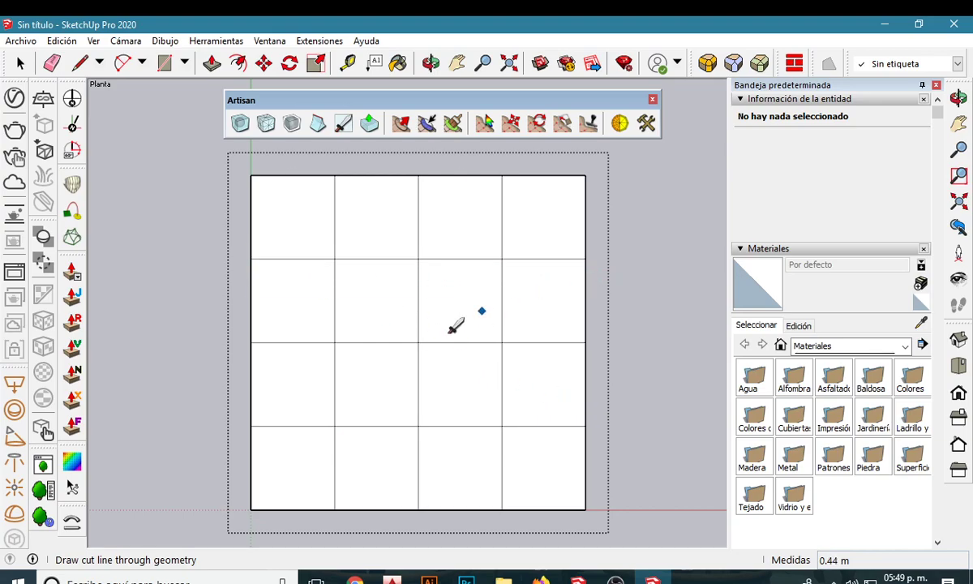
pyautogui.scroll(-3, 454, 324)
pyautogui.scroll(3, 403, 402)
pyautogui.scroll(-2, 278, 434)
pyautogui.scroll(-1, 278, 435)
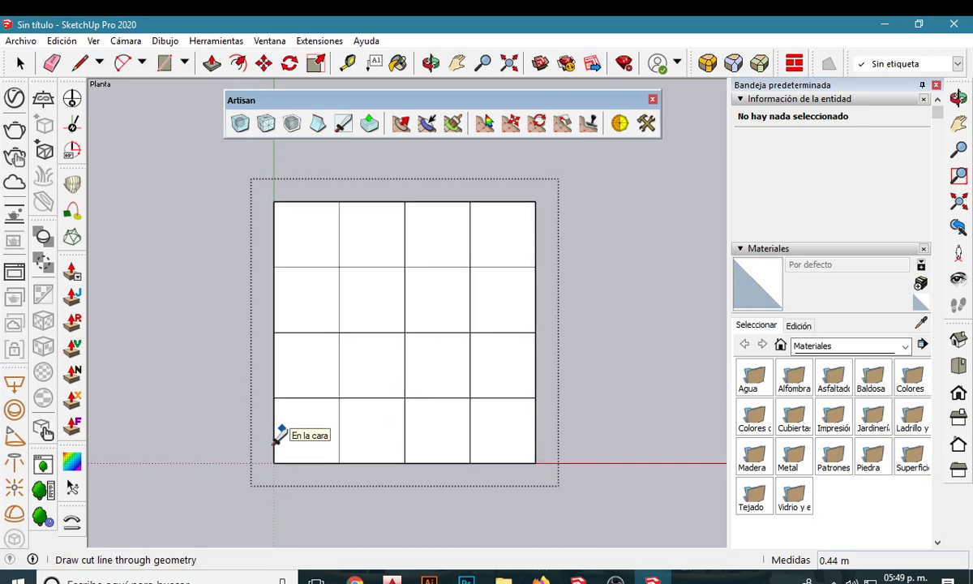
pyautogui.click(273, 431)
pyautogui.click(543, 438)
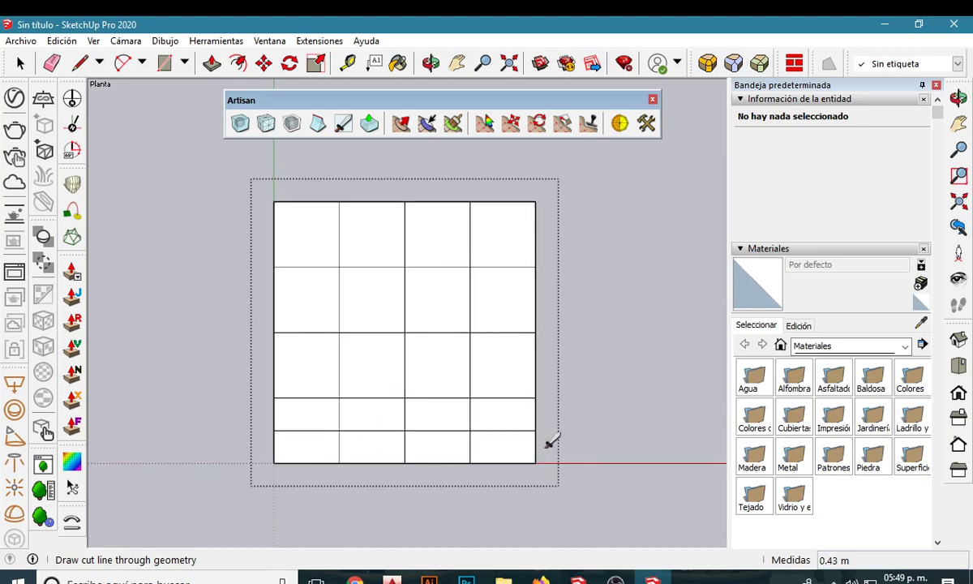
pyautogui.click(270, 366)
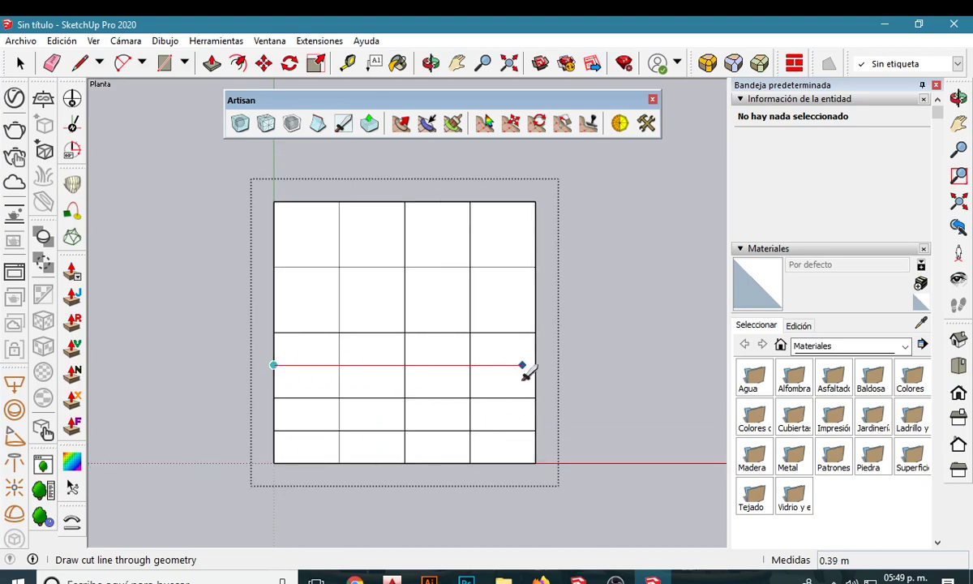
pyautogui.click(536, 366)
pyautogui.scroll(-1, 470, 397)
pyautogui.scroll(2, 451, 351)
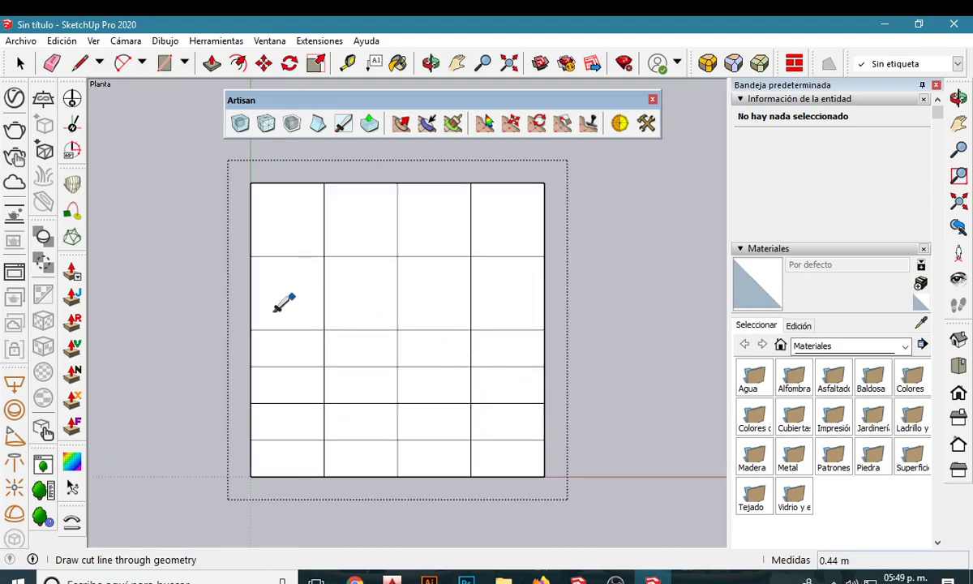
pyautogui.click(250, 292)
pyautogui.click(559, 301)
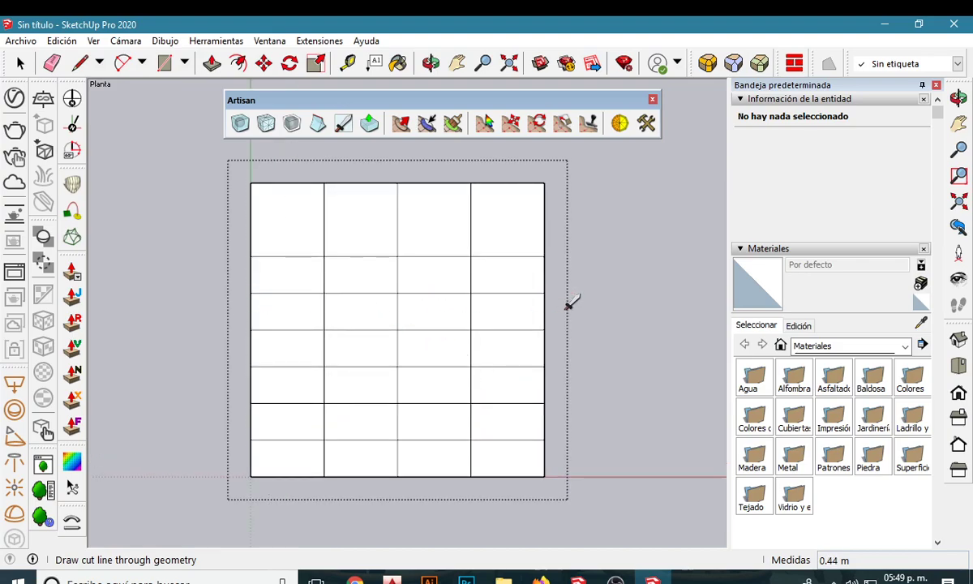
pyautogui.scroll(-1, 411, 269)
pyautogui.scroll(1, 391, 241)
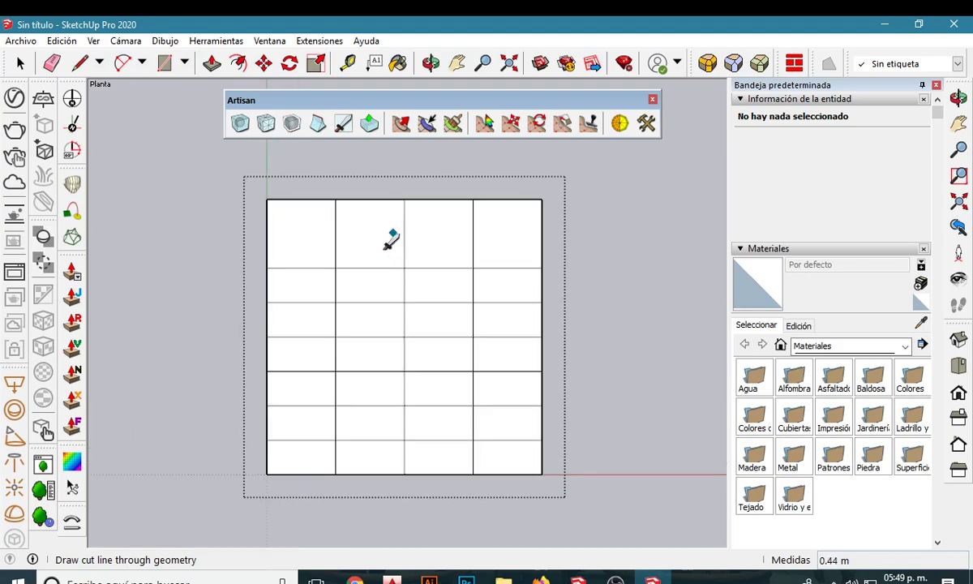
pyautogui.click(265, 233)
pyautogui.click(555, 235)
pyautogui.scroll(-2, 490, 285)
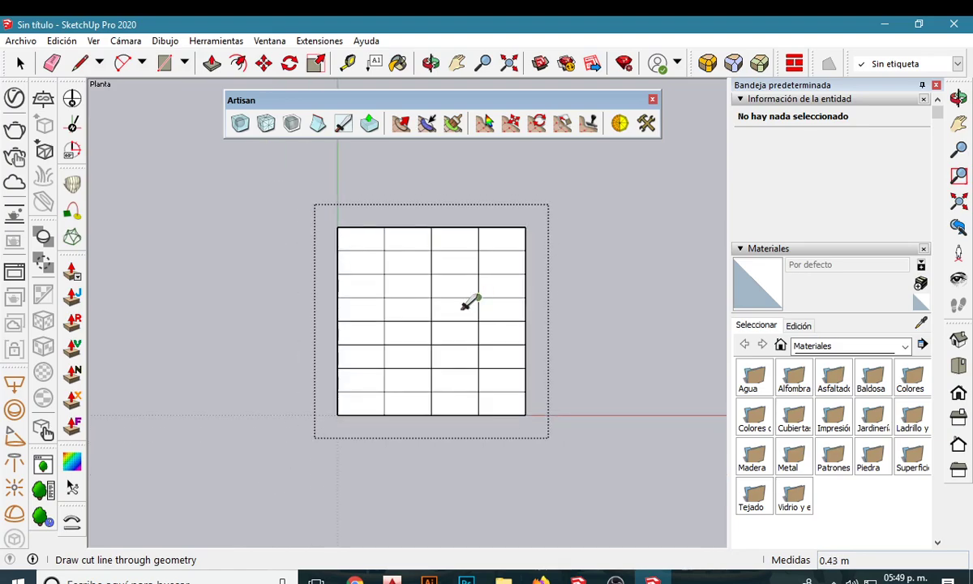
pyautogui.scroll(3, 463, 300)
# Cut vertical lines through each of the four grid columns.
pyautogui.click(287, 181)
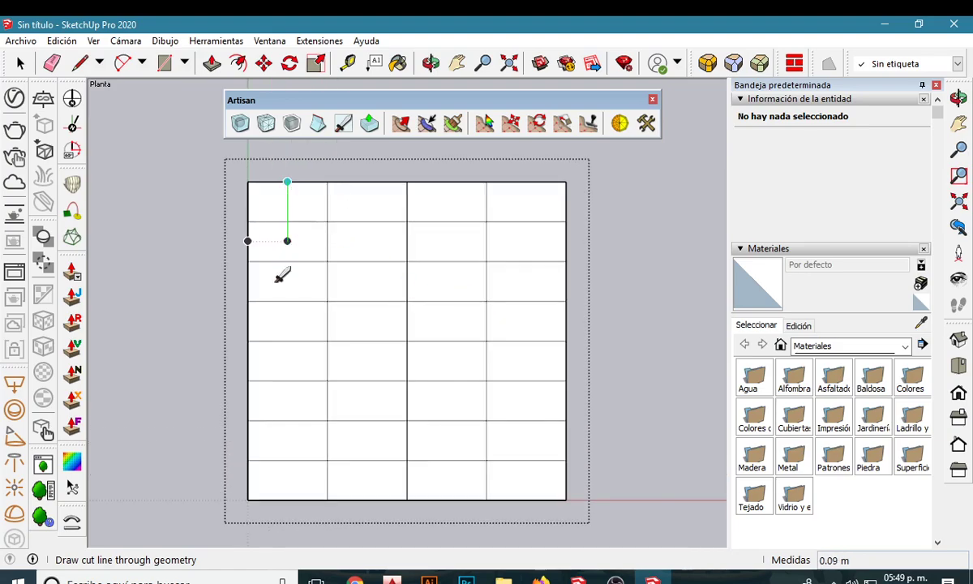
pyautogui.click(285, 519)
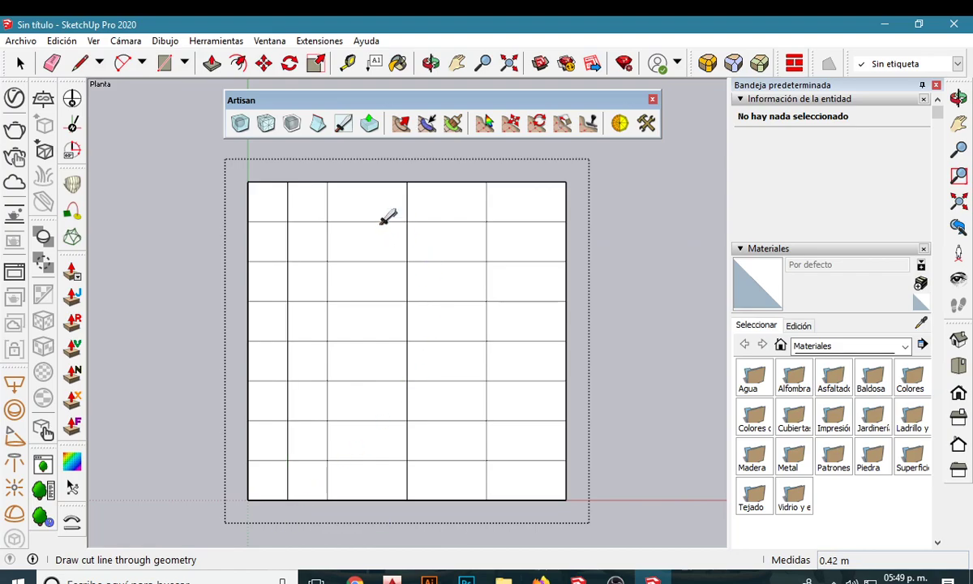
pyautogui.click(367, 181)
pyautogui.click(355, 519)
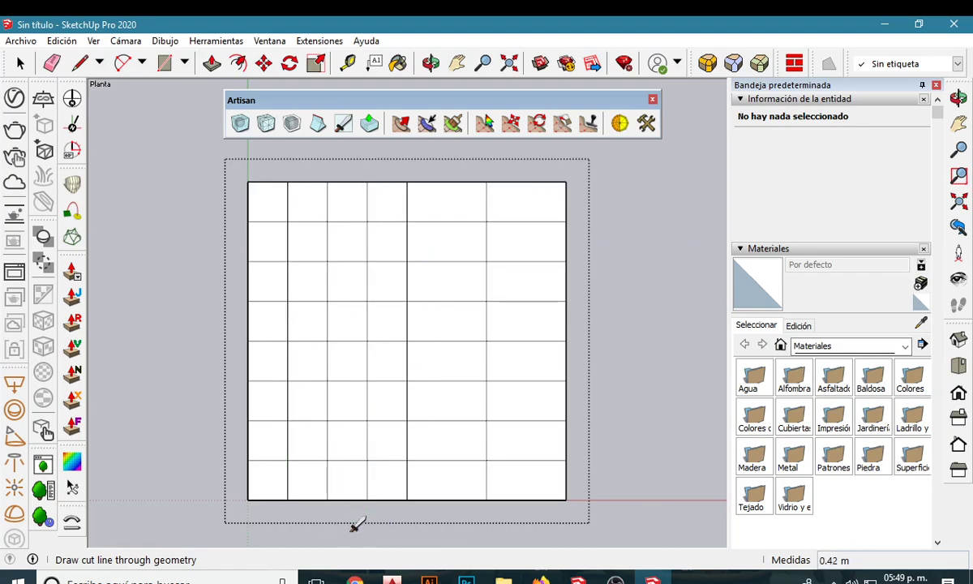
pyautogui.click(446, 182)
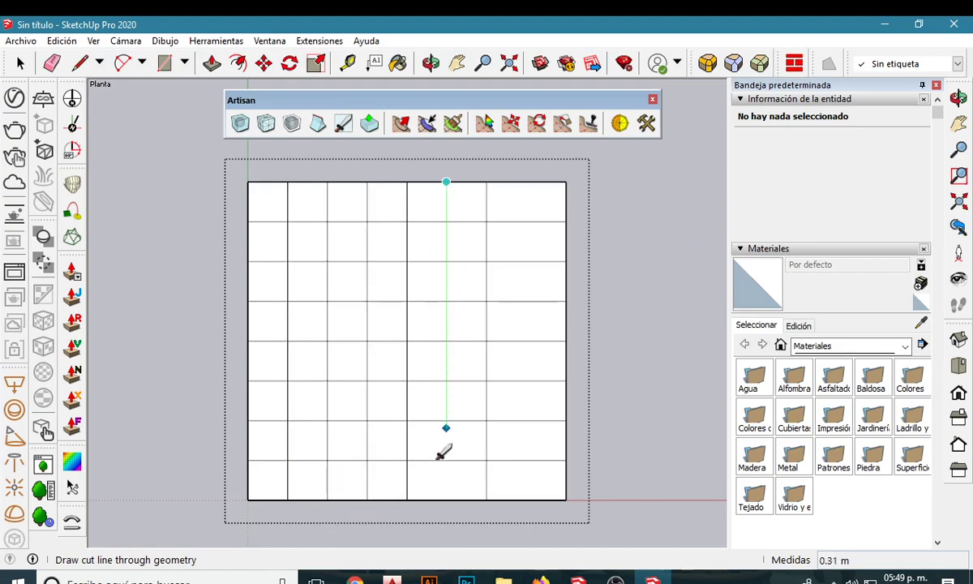
pyautogui.click(443, 519)
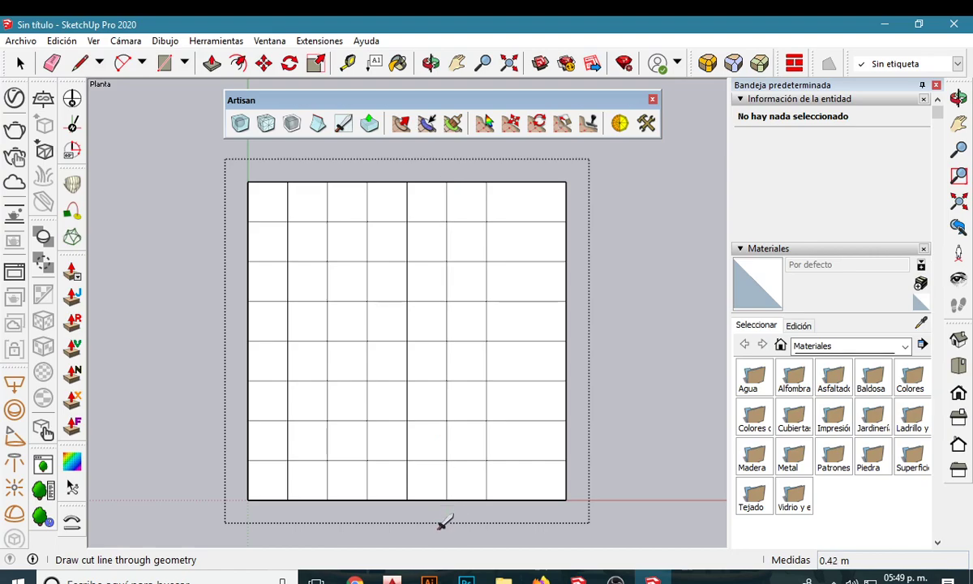
pyautogui.click(526, 182)
pyautogui.click(523, 519)
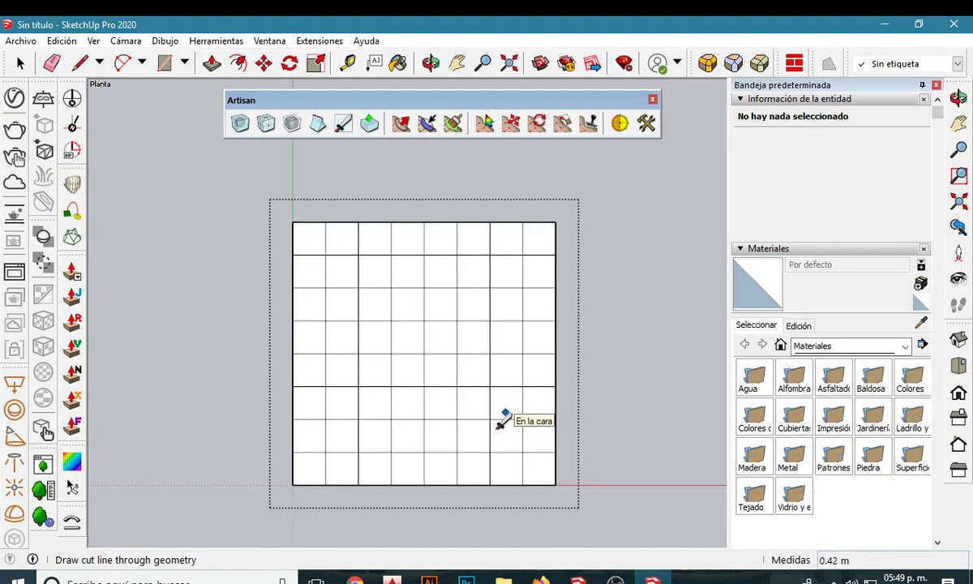
# Add more horizontal cuts across the grid, including near the top and bottom edges.
pyautogui.click(269, 219)
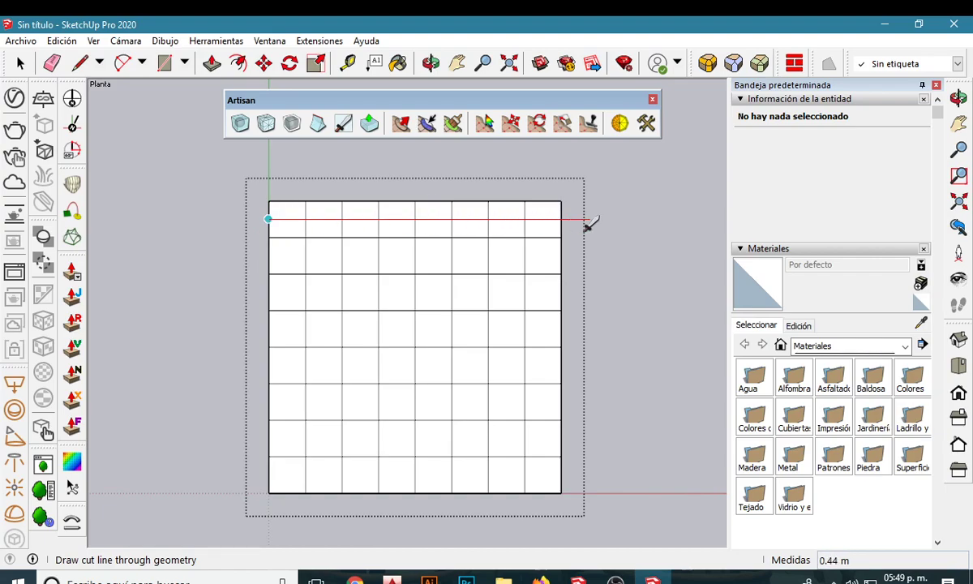
pyautogui.click(560, 218)
pyautogui.click(267, 475)
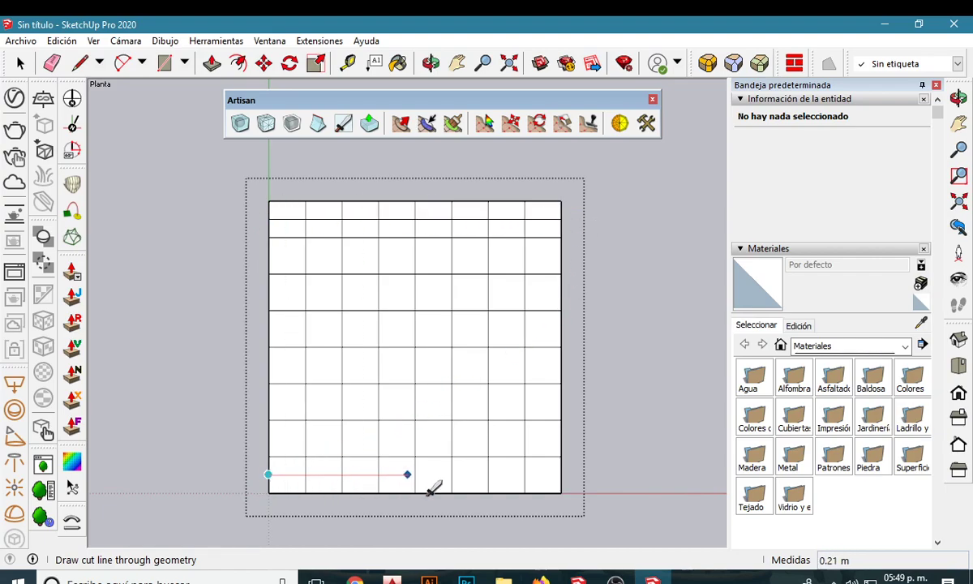
pyautogui.click(561, 475)
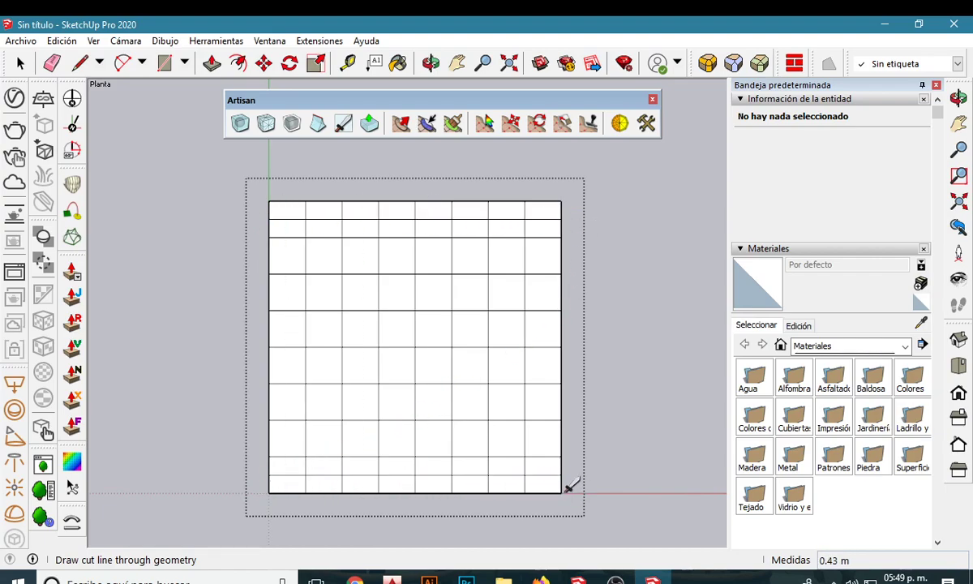
pyautogui.click(267, 256)
pyautogui.click(561, 256)
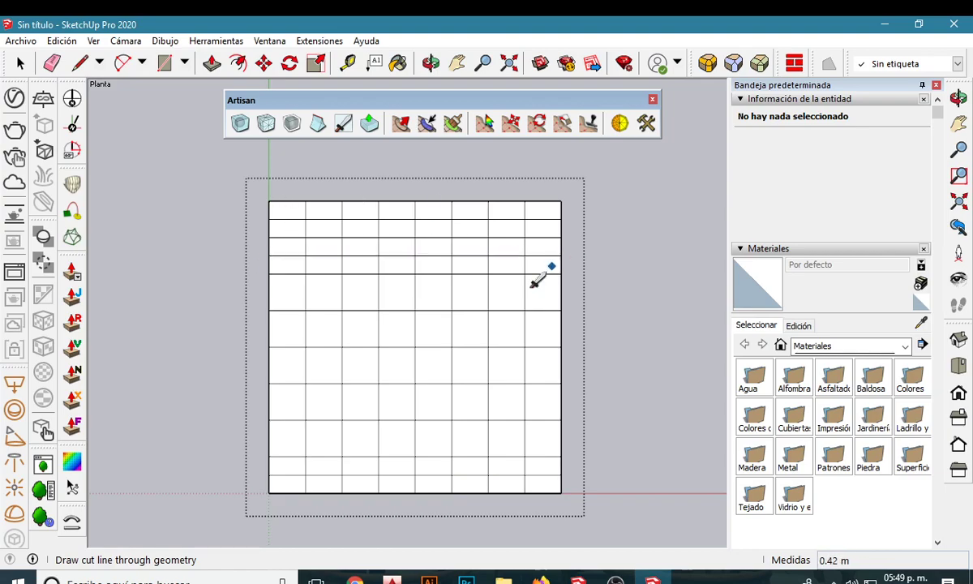
pyautogui.click(268, 292)
pyautogui.click(561, 291)
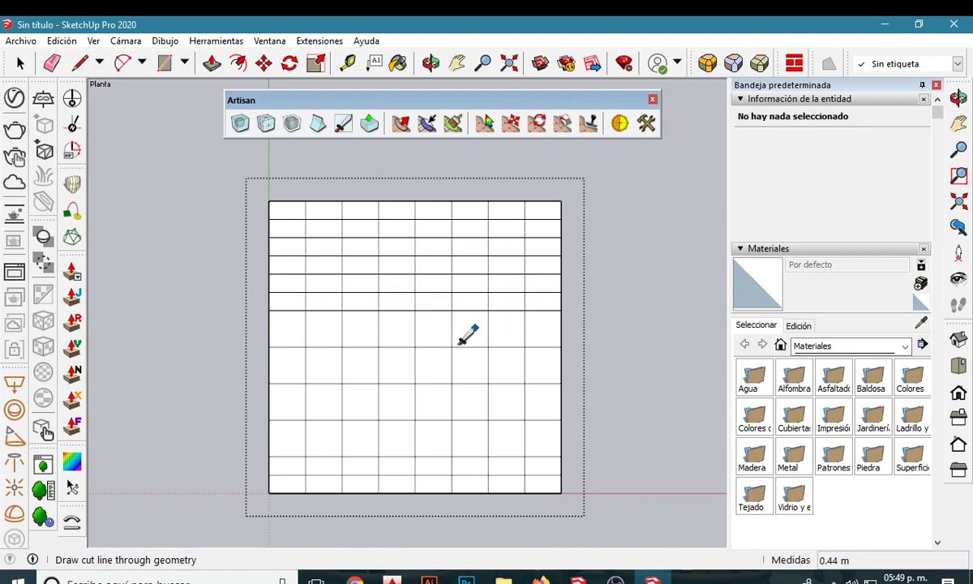
pyautogui.scroll(1, 462, 328)
pyautogui.click(246, 329)
pyautogui.click(577, 329)
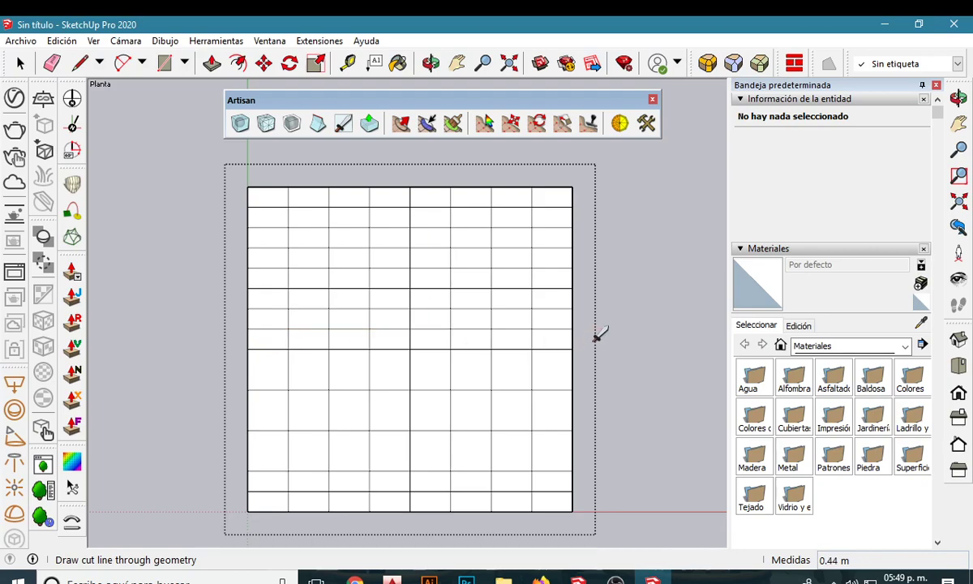
pyautogui.click(246, 370)
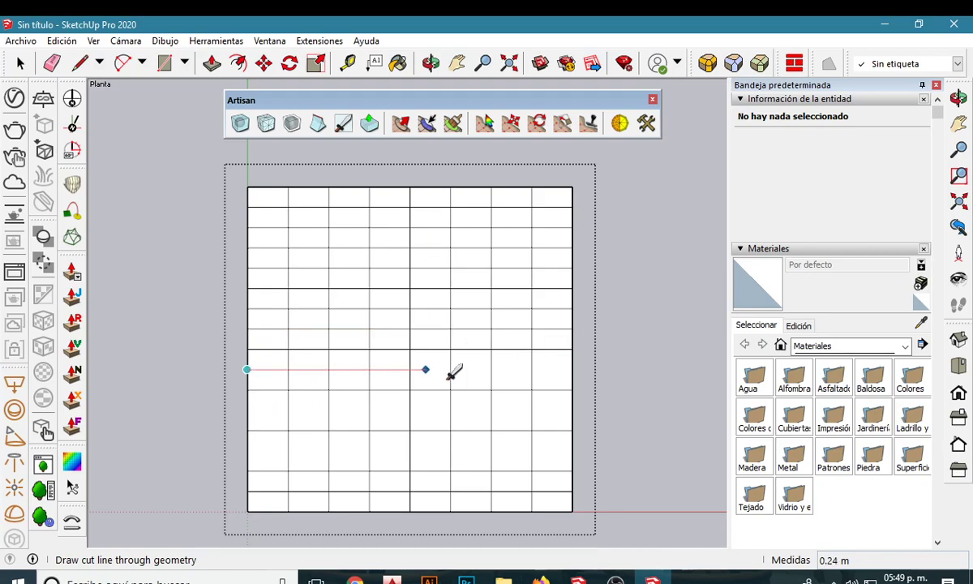
pyautogui.click(577, 370)
pyautogui.click(247, 410)
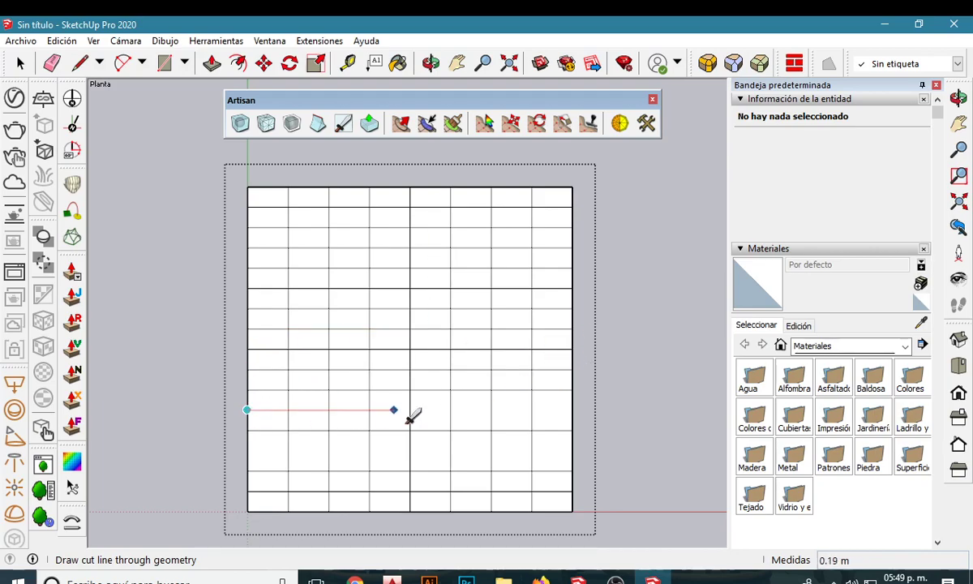
pyautogui.click(577, 410)
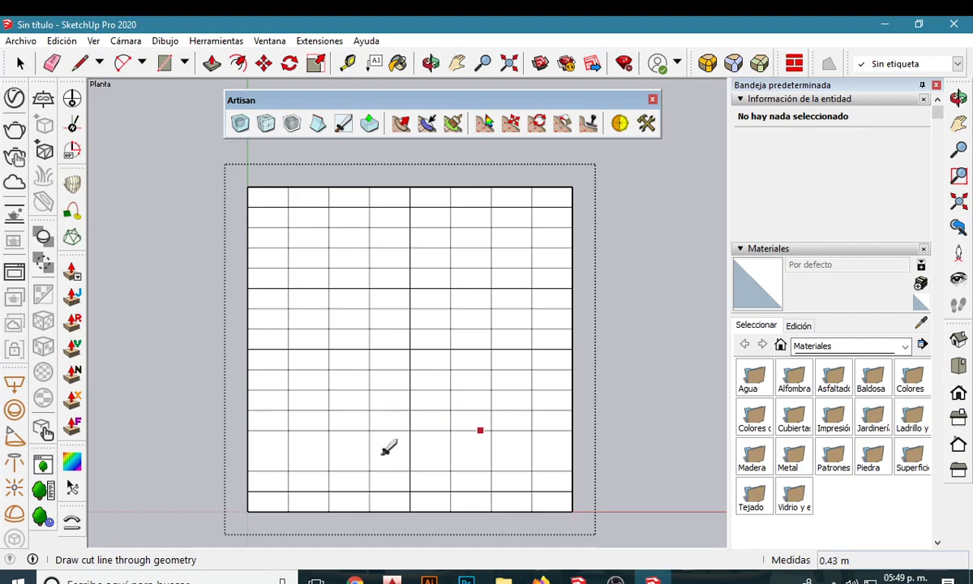
pyautogui.click(247, 450)
pyautogui.click(574, 452)
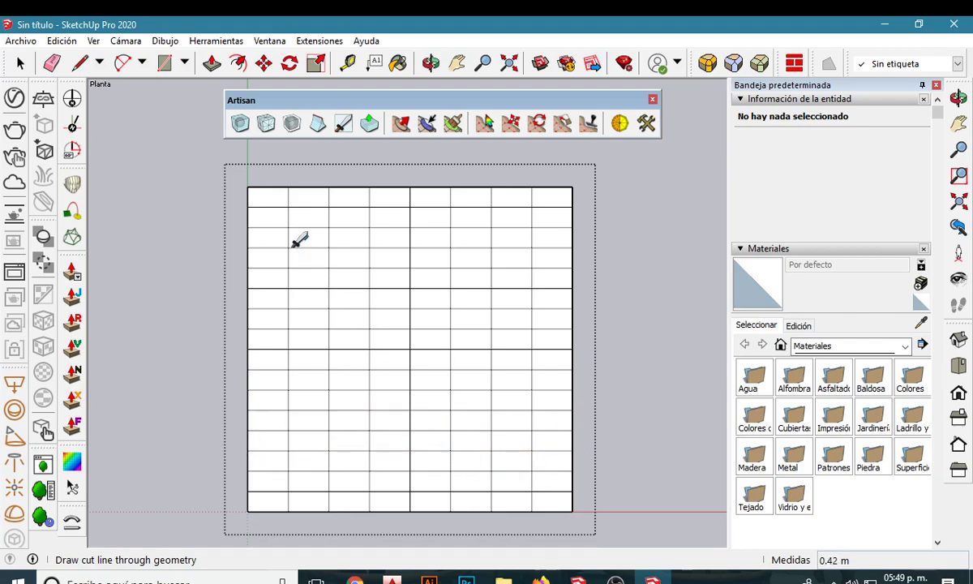
# Add vertical cuts near the left and right edges plus a cut along the top, then return to Select.
pyautogui.click(268, 187)
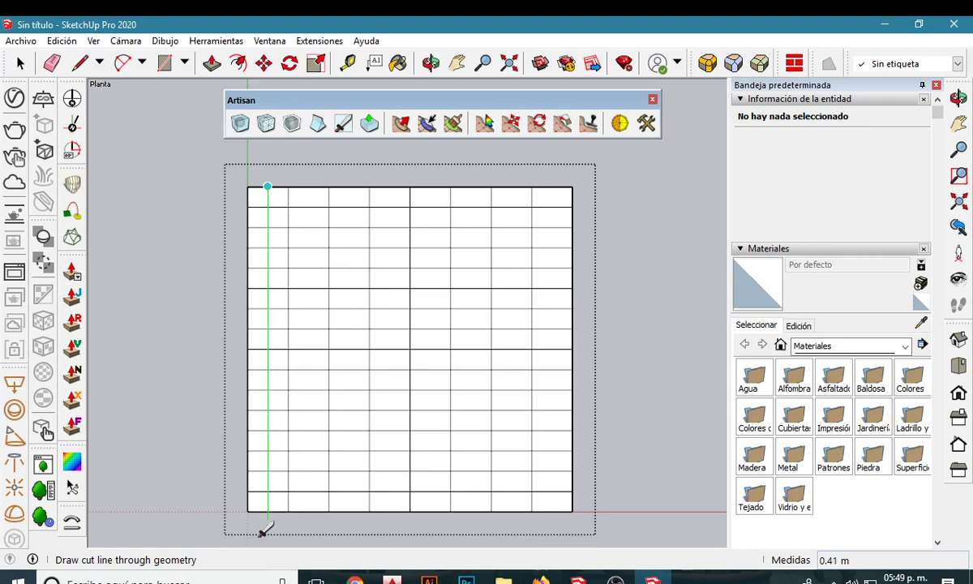
pyautogui.click(267, 525)
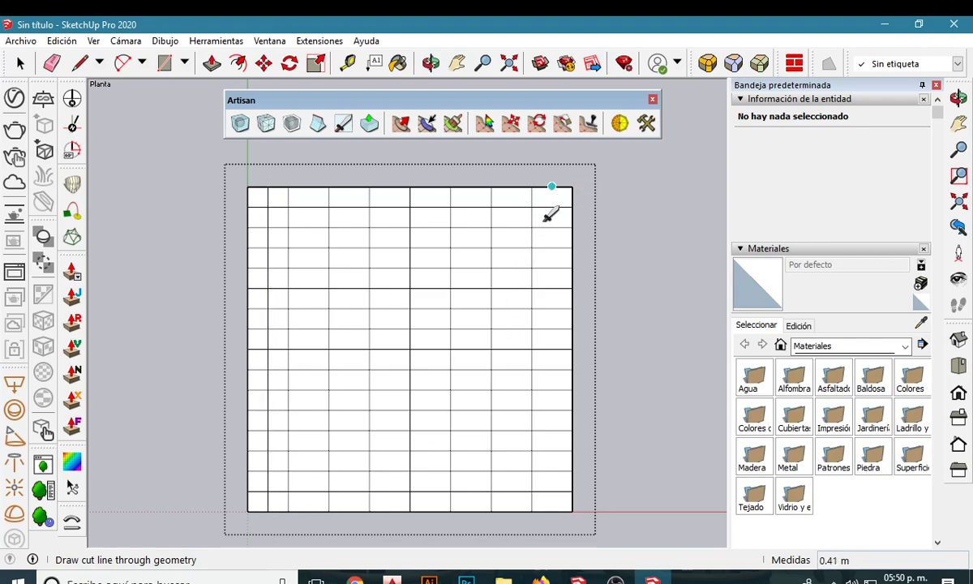
pyautogui.click(552, 188)
pyautogui.click(549, 525)
pyautogui.scroll(-1, 475, 441)
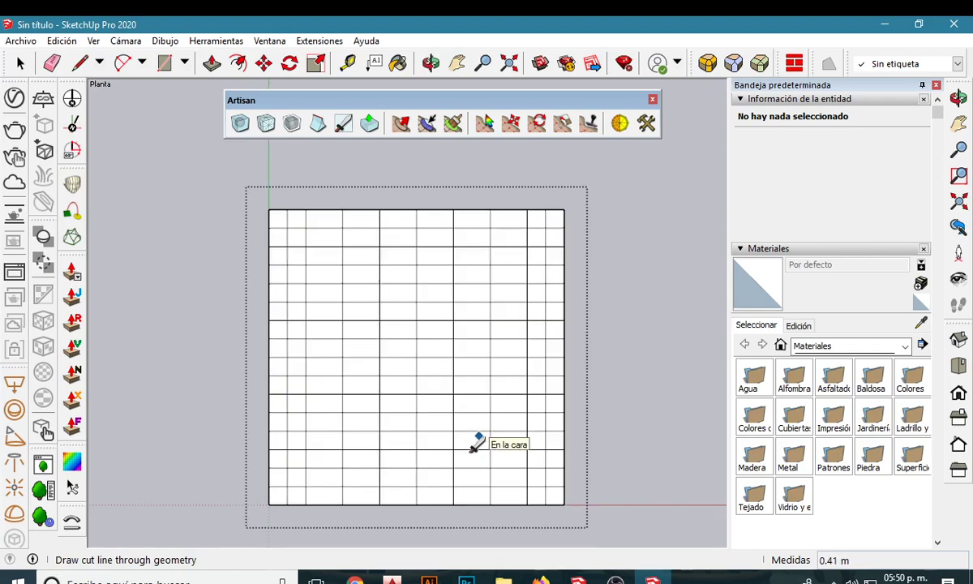
pyautogui.scroll(-1, 474, 441)
pyautogui.scroll(1, 474, 442)
pyautogui.scroll(1, 276, 239)
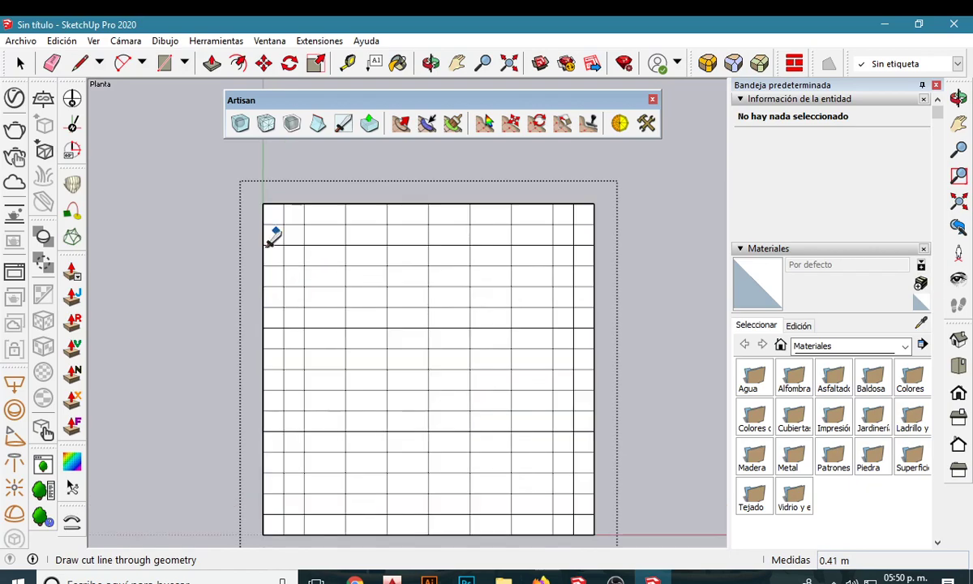
pyautogui.scroll(1, 260, 222)
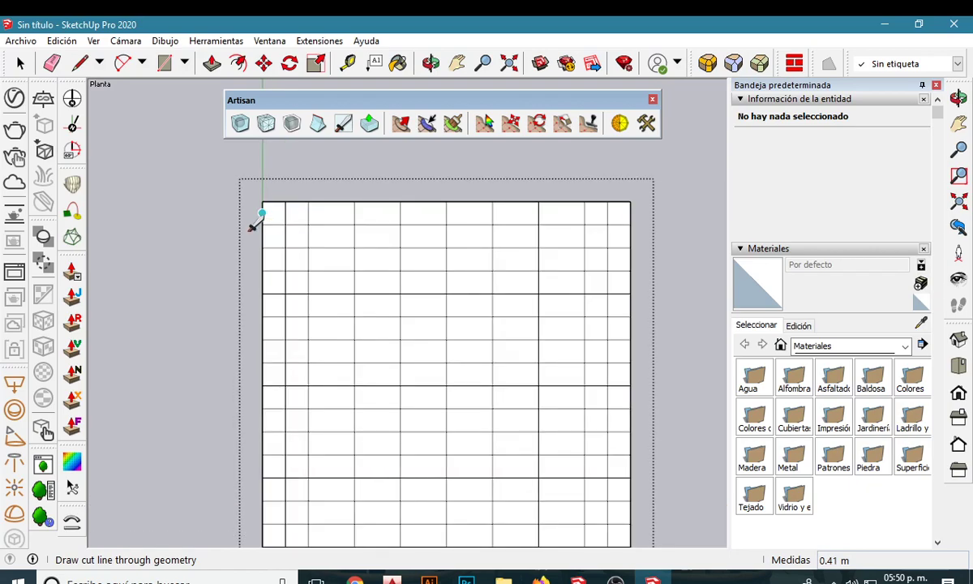
pyautogui.click(261, 214)
pyautogui.click(648, 223)
pyautogui.scroll(-1, 543, 255)
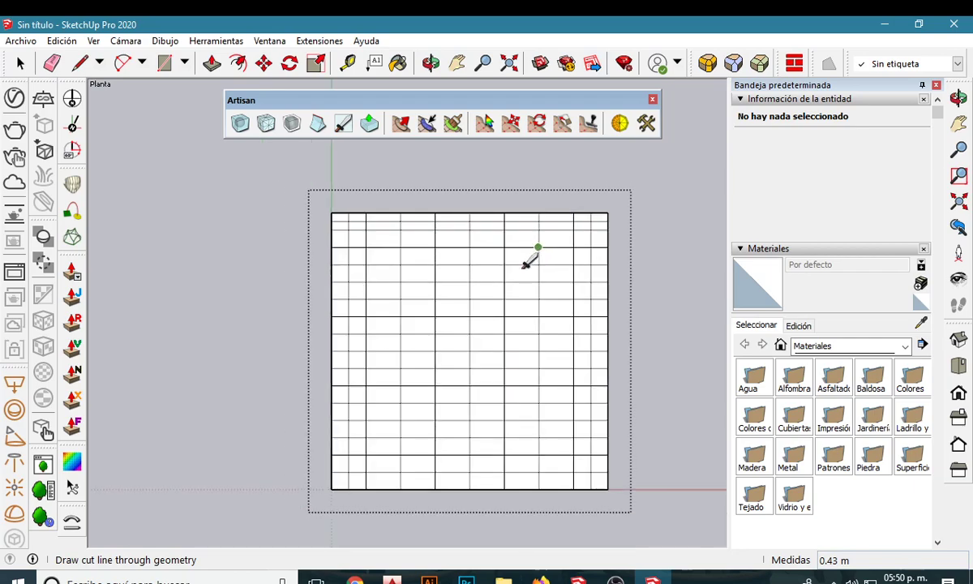
pyautogui.scroll(1, 383, 502)
pyautogui.scroll(2, 304, 485)
pyautogui.scroll(-2, 304, 483)
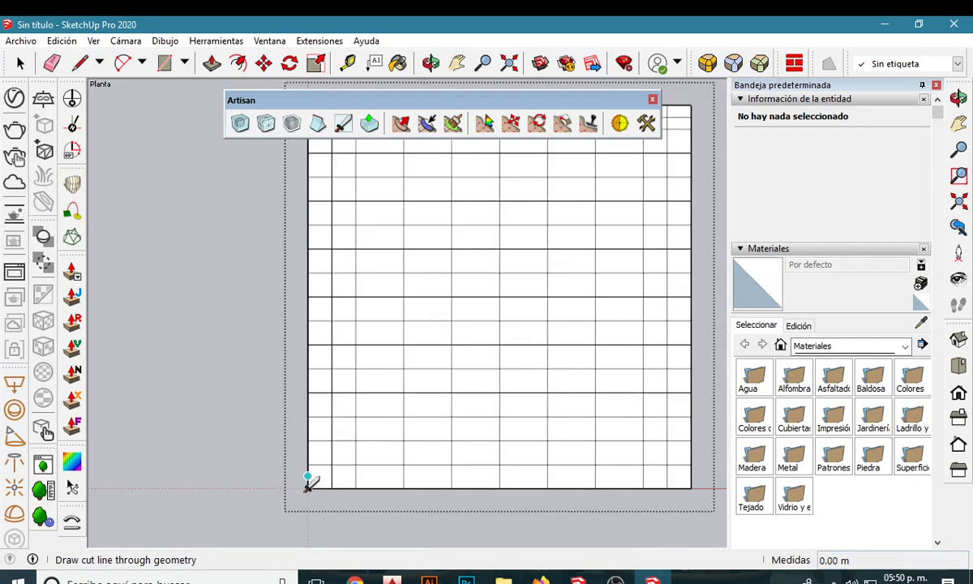
pyautogui.scroll(-1, 499, 478)
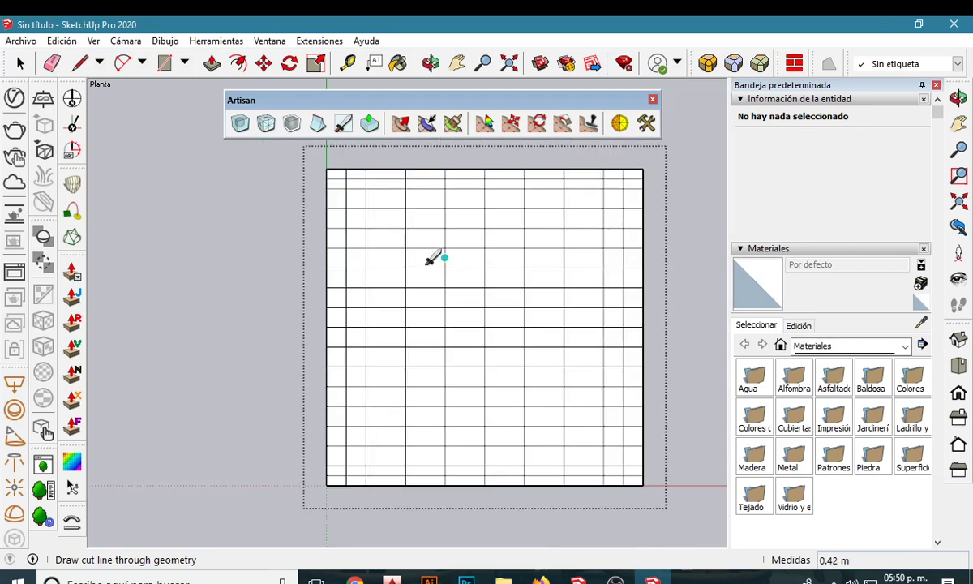
pyautogui.click(385, 169)
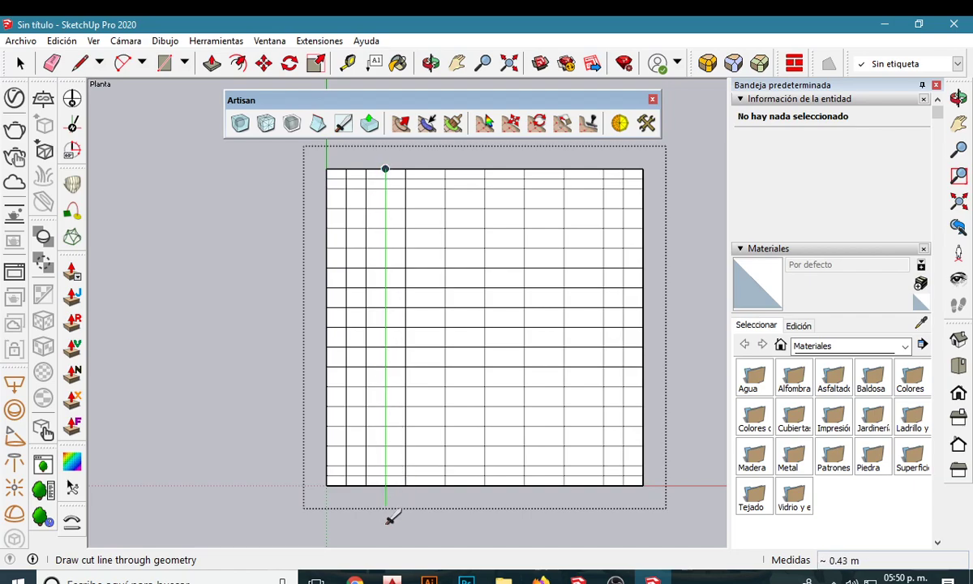
pyautogui.click(387, 487)
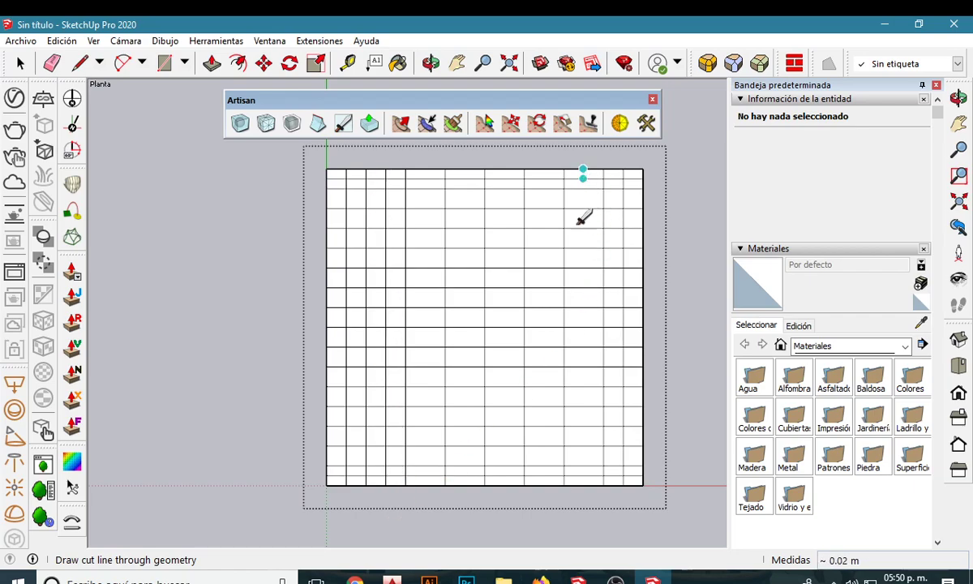
pyautogui.click(581, 486)
pyautogui.scroll(-2, 450, 405)
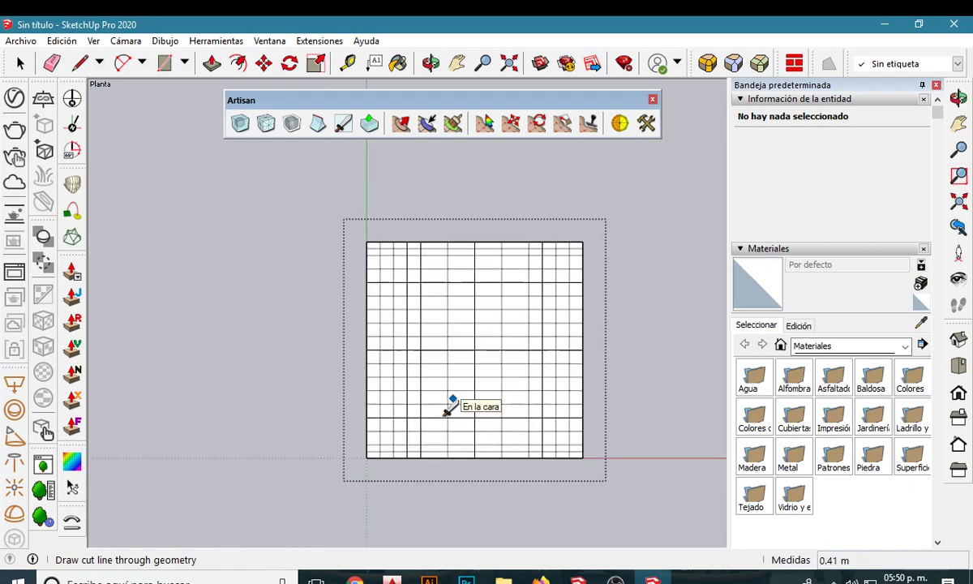
pyautogui.scroll(1, 454, 397)
pyautogui.scroll(2, 460, 391)
pyautogui.click(21, 64)
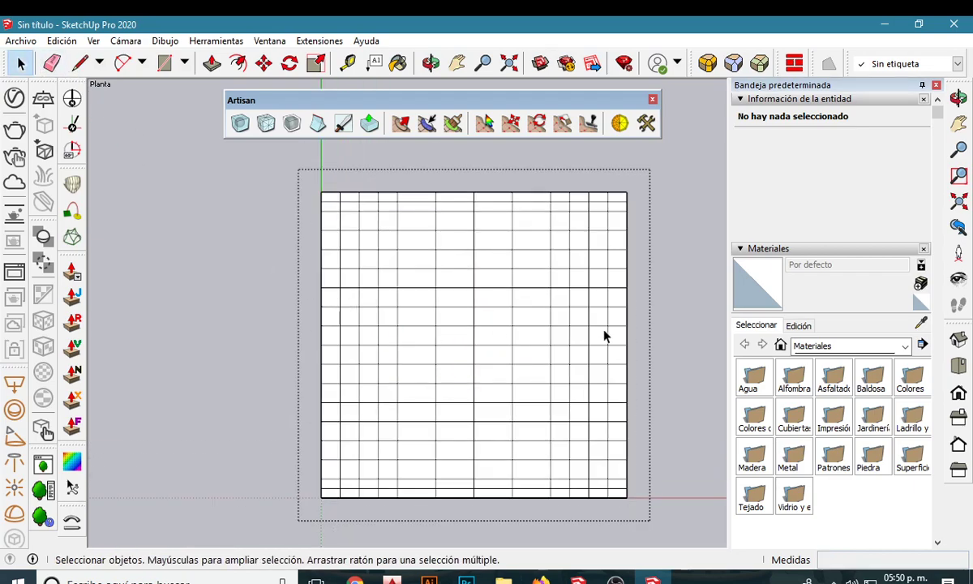
# In Right view, knife-cut three horizontal lines across the slab's side face.
pyautogui.click(958, 418)
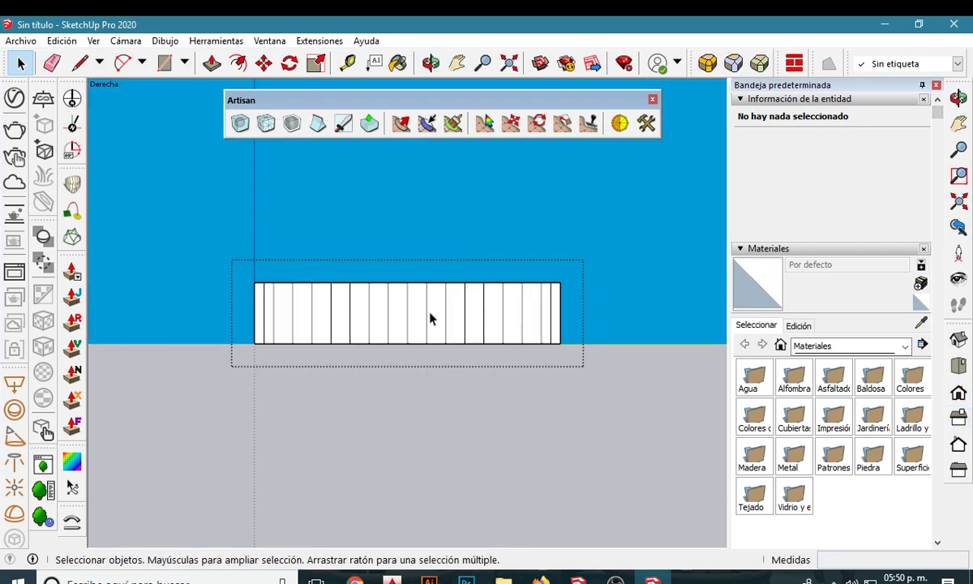
pyautogui.scroll(-1, 430, 318)
pyautogui.scroll(5, 429, 318)
pyautogui.scroll(-1, 397, 308)
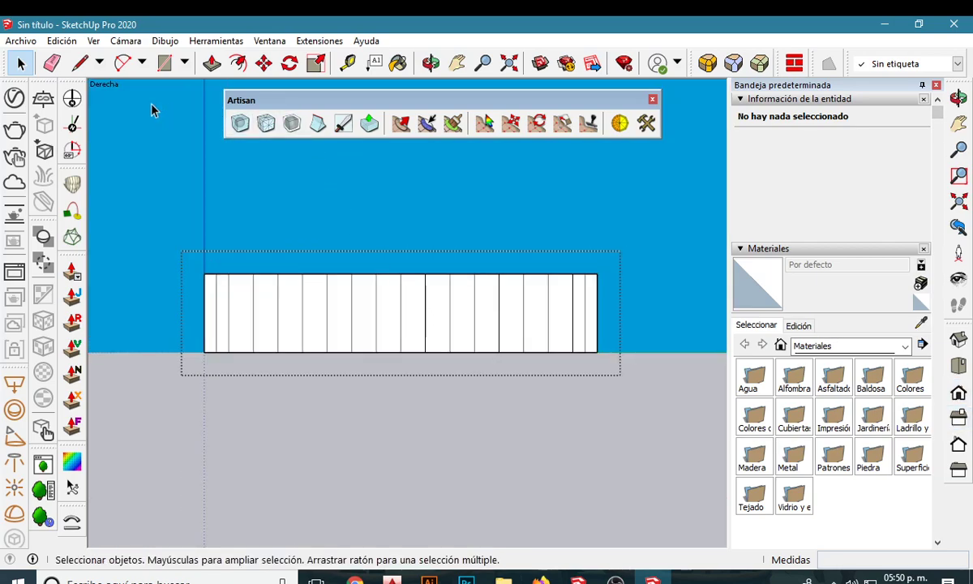
pyautogui.click(343, 122)
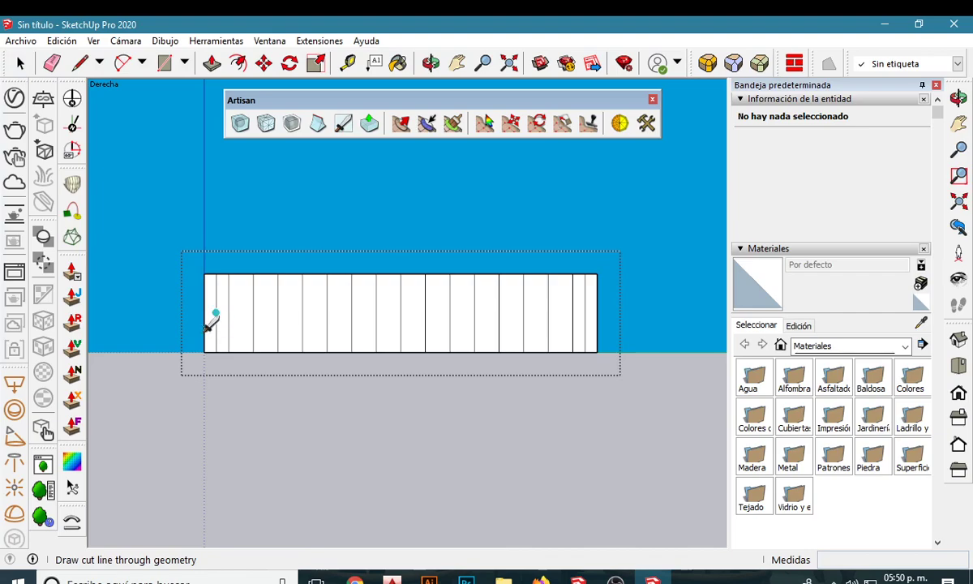
pyautogui.click(203, 313)
pyautogui.click(616, 314)
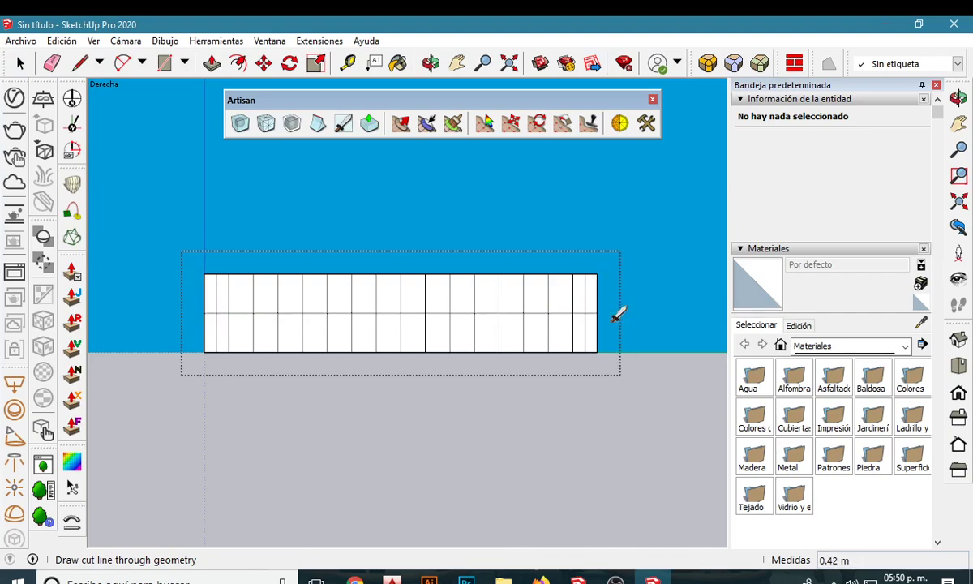
pyautogui.click(203, 333)
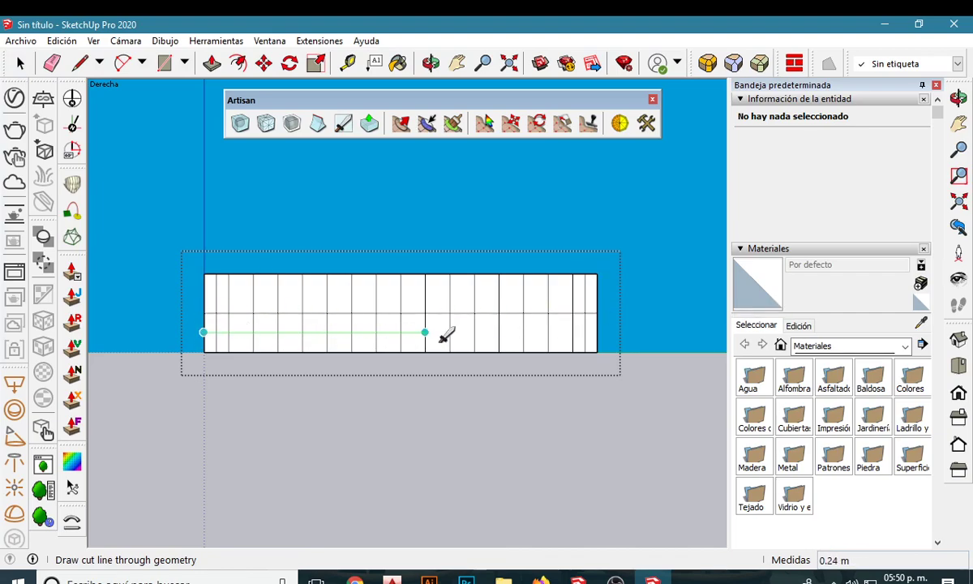
pyautogui.click(609, 334)
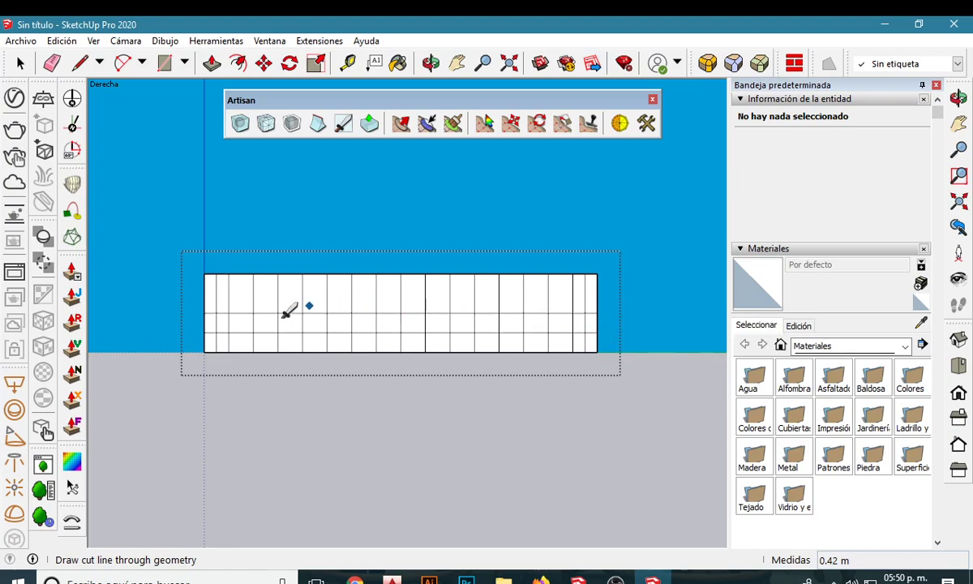
pyautogui.click(204, 294)
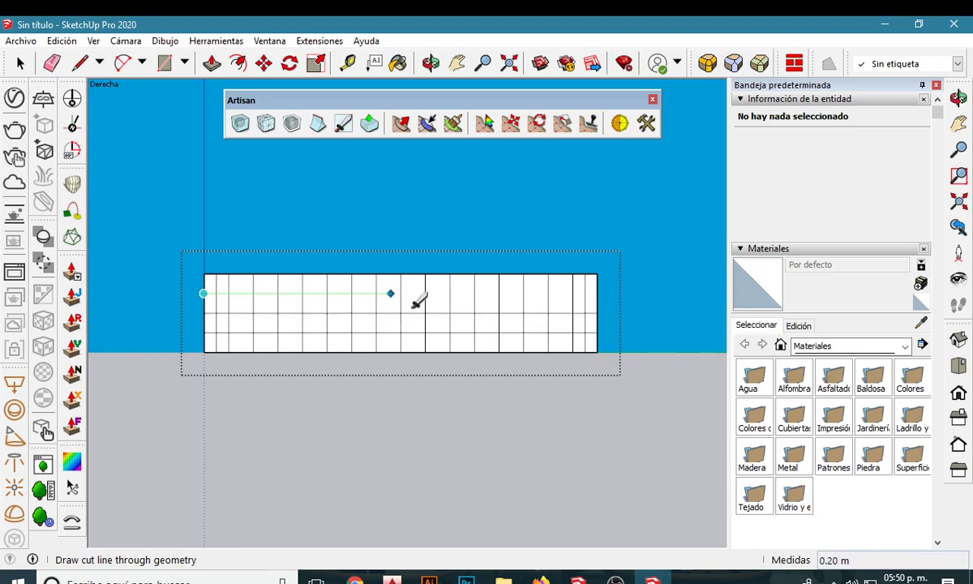
pyautogui.click(597, 293)
# Add cuts near the top and bottom of the side face, then switch to Back view.
pyautogui.scroll(2, 217, 320)
pyautogui.scroll(1, 231, 293)
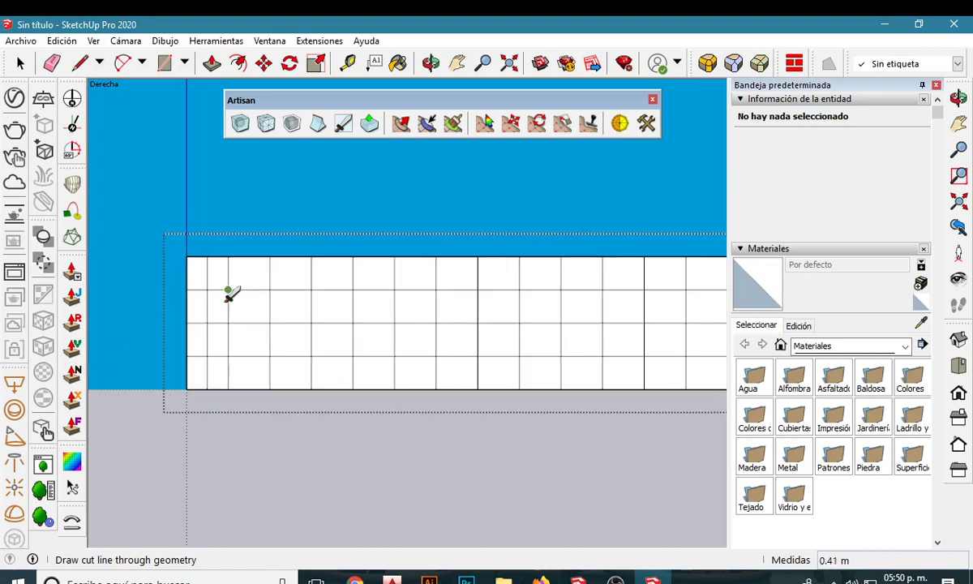
pyautogui.scroll(-3, 180, 278)
pyautogui.click(185, 270)
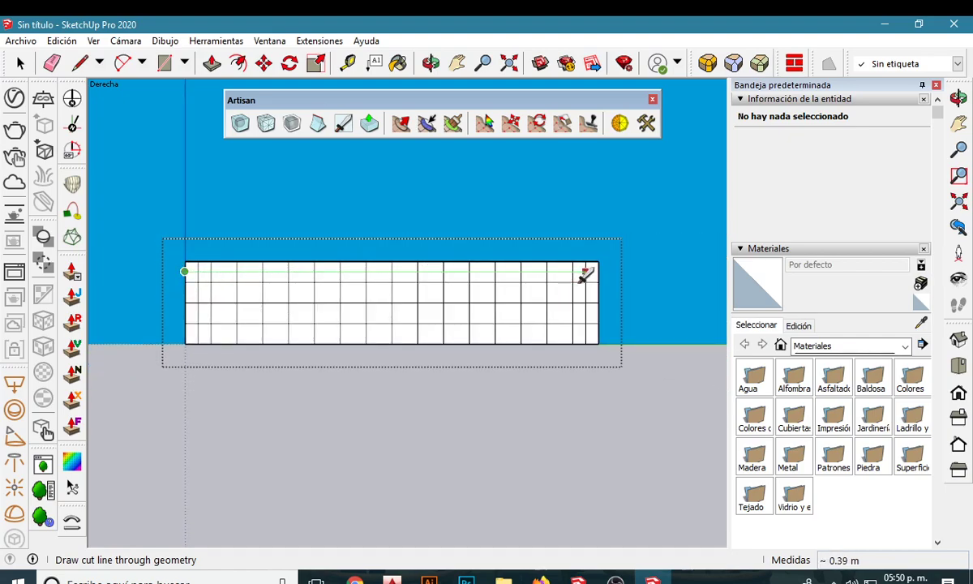
pyautogui.click(600, 282)
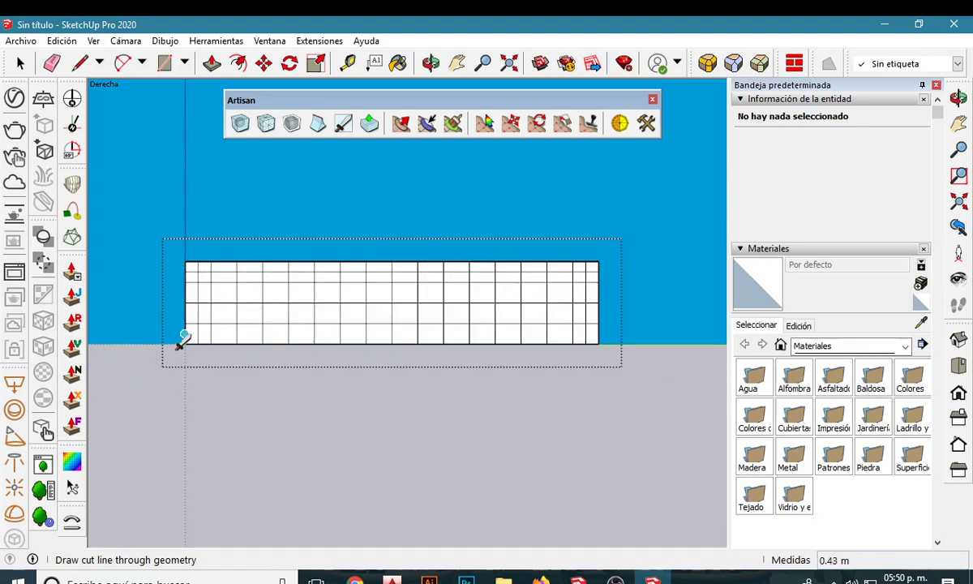
pyautogui.scroll(1, 183, 337)
pyautogui.scroll(1, 182, 339)
pyautogui.scroll(-2, 195, 340)
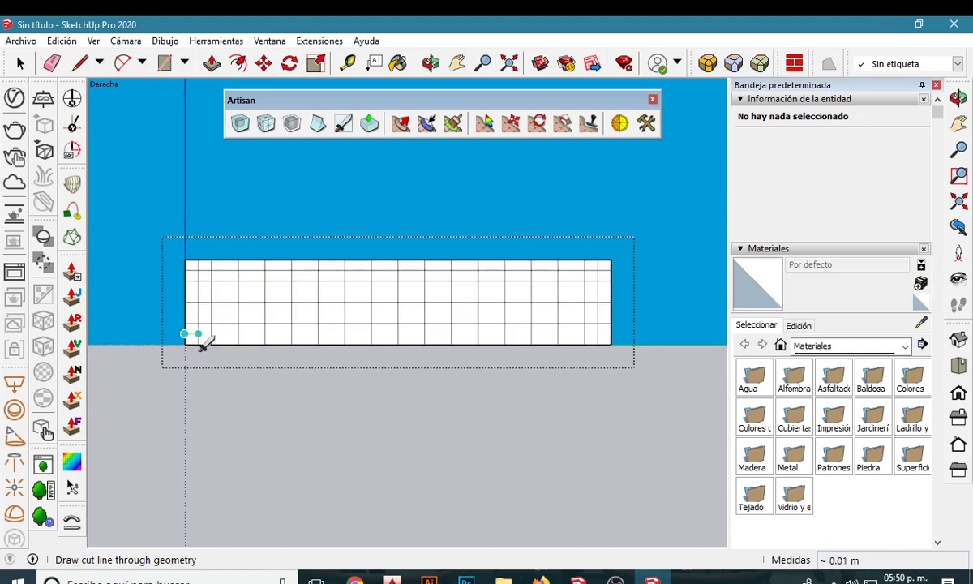
pyautogui.click(624, 335)
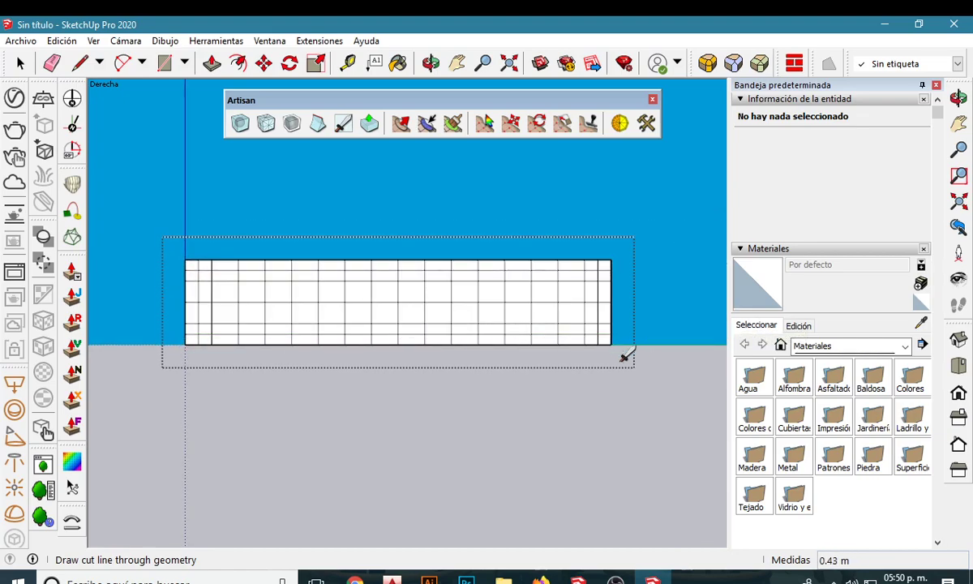
pyautogui.click(961, 458)
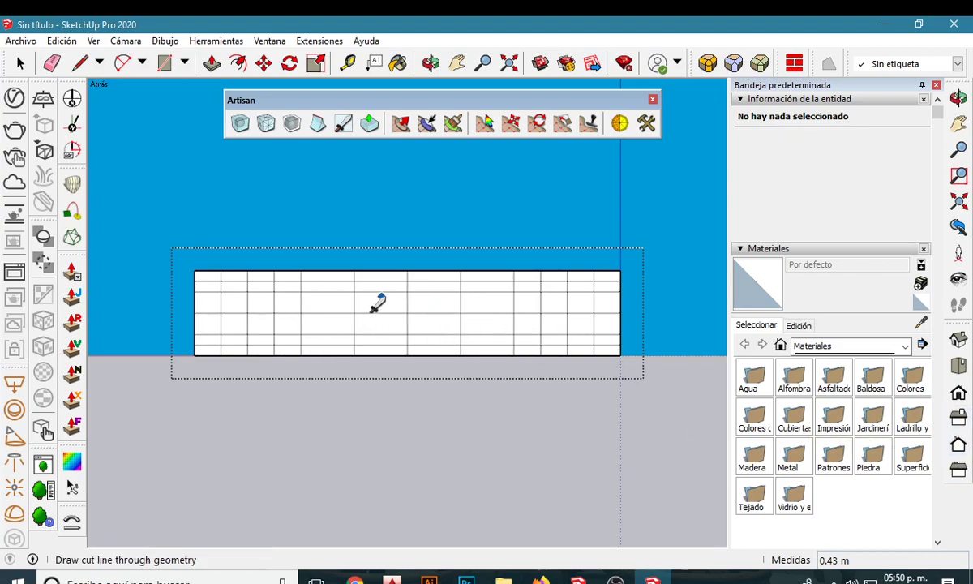
# Draw vertical cut lines from the slab's top edge down to its bottom edge.
pyautogui.click(326, 270)
pyautogui.click(326, 374)
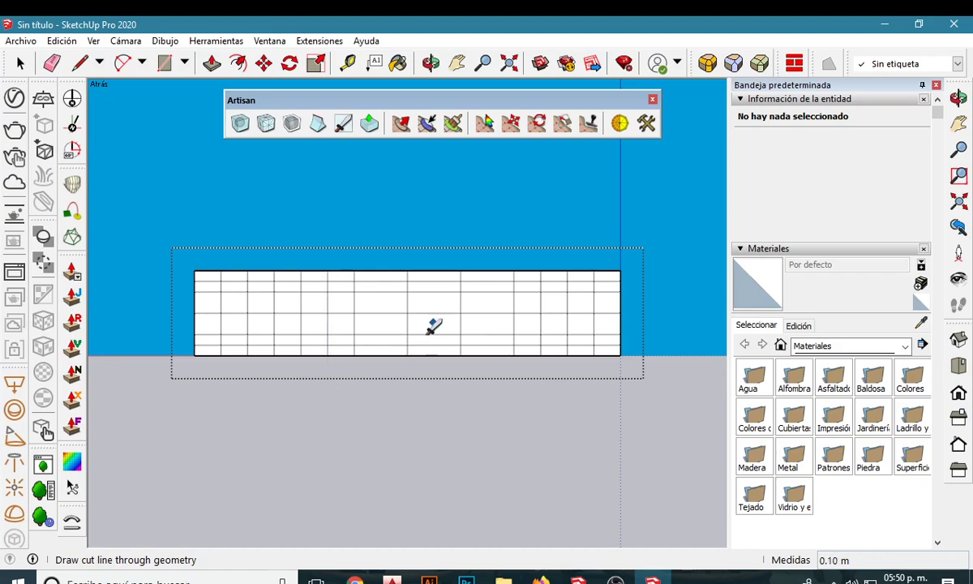
pyautogui.click(486, 270)
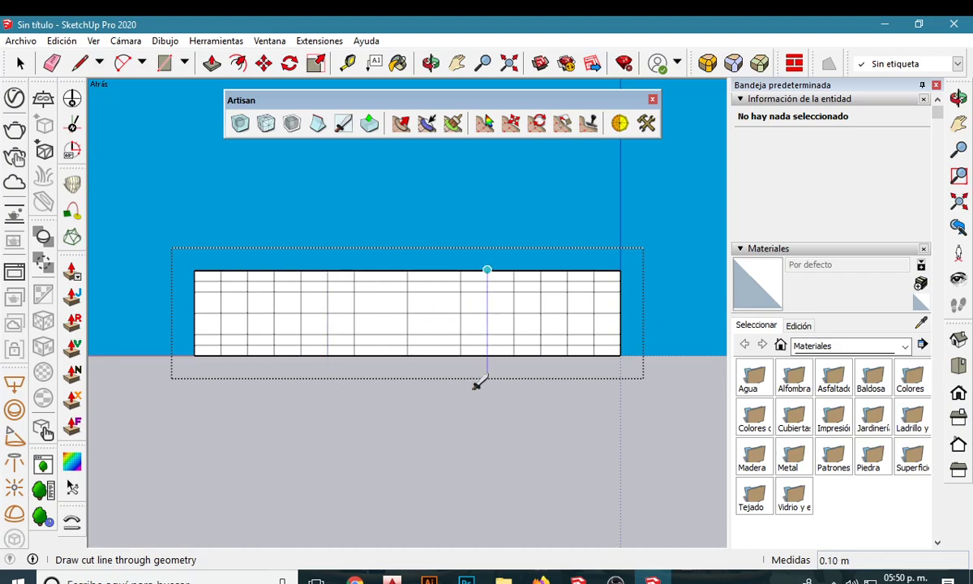
# Check the grid from the Left and Top views, then settle on the Back view.
pyautogui.click(959, 469)
pyautogui.click(958, 366)
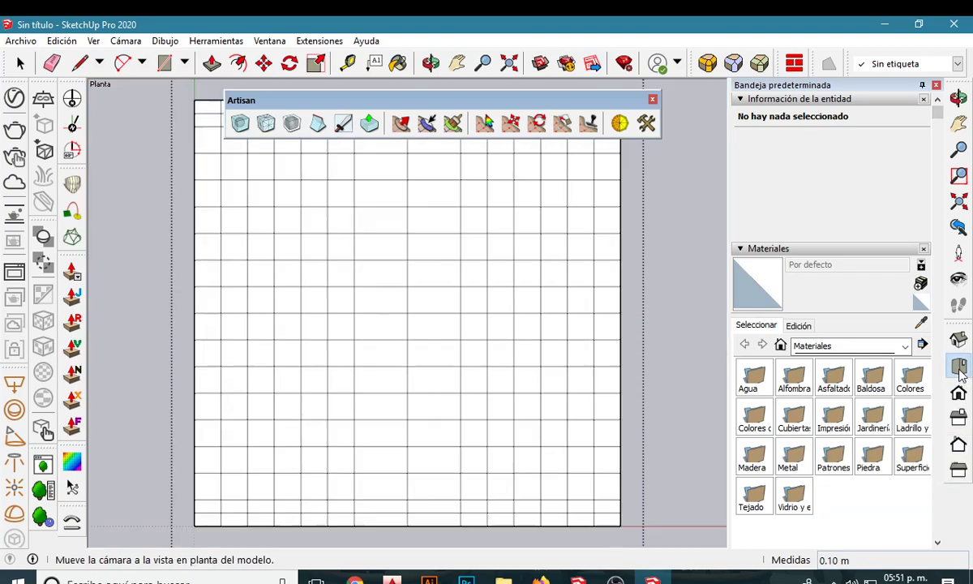
pyautogui.scroll(-3, 490, 397)
pyautogui.scroll(-1, 486, 398)
pyautogui.scroll(1, 487, 399)
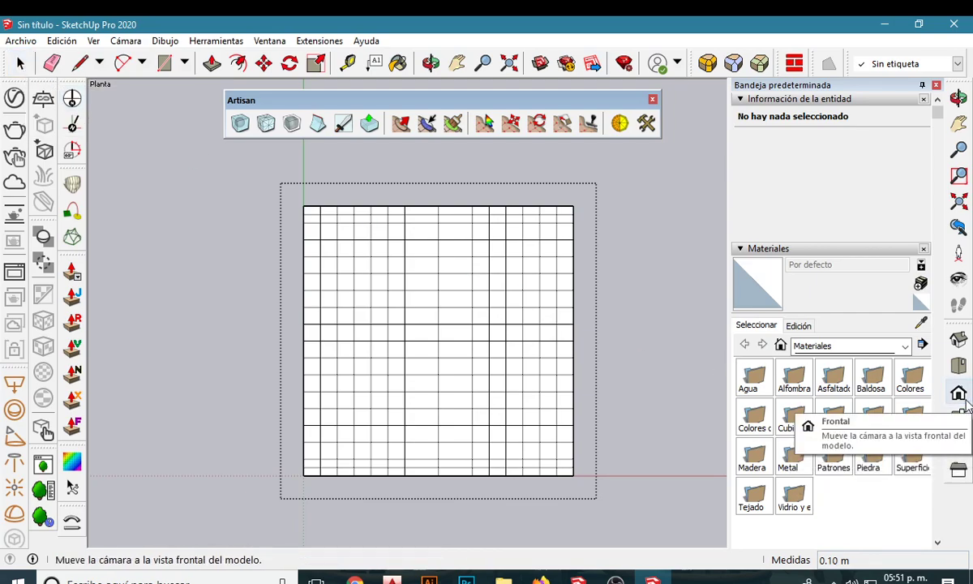
pyautogui.click(958, 444)
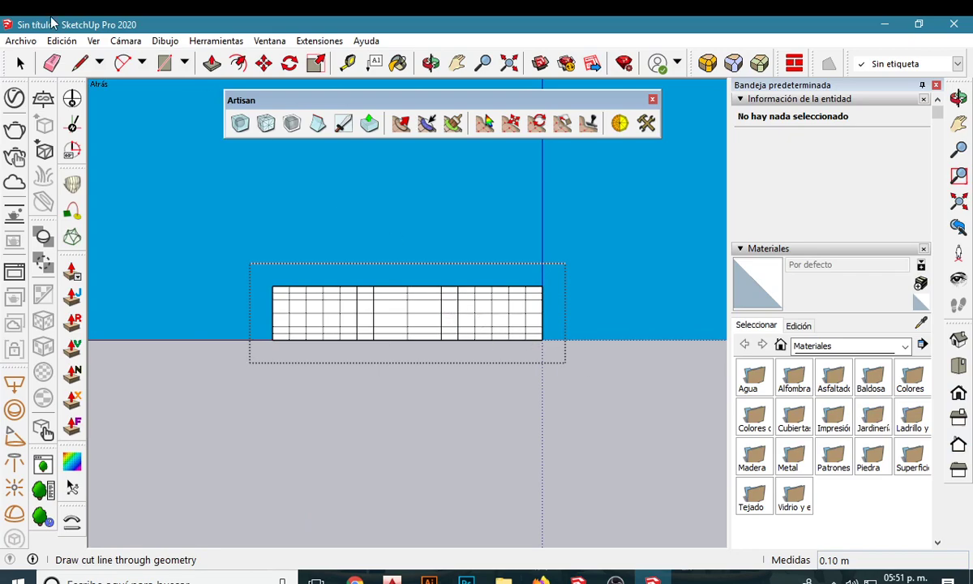
# Crossing-select the grid's lower rows and delete them, leaving one layer.
pyautogui.click(20, 62)
pyautogui.scroll(1, 411, 328)
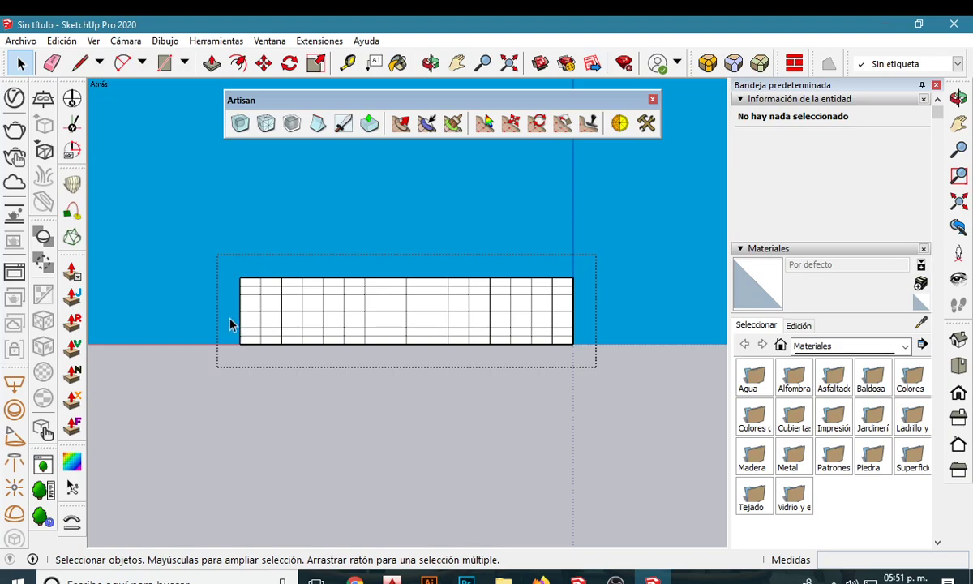
pyautogui.moveTo(525, 357); pyautogui.dragTo(342, 336)
pyautogui.moveTo(229, 328); pyautogui.dragTo(218, 325)
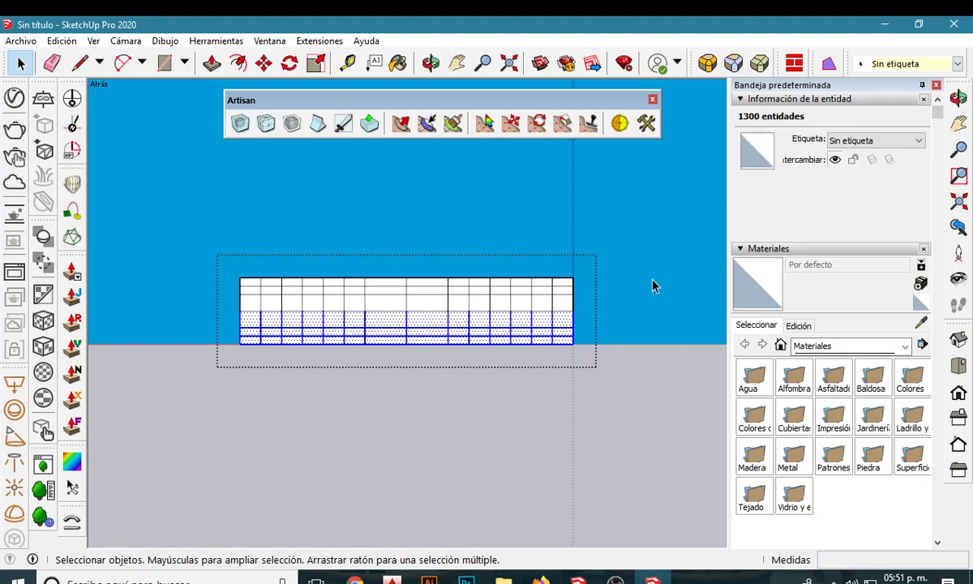
pyautogui.press('Delete')
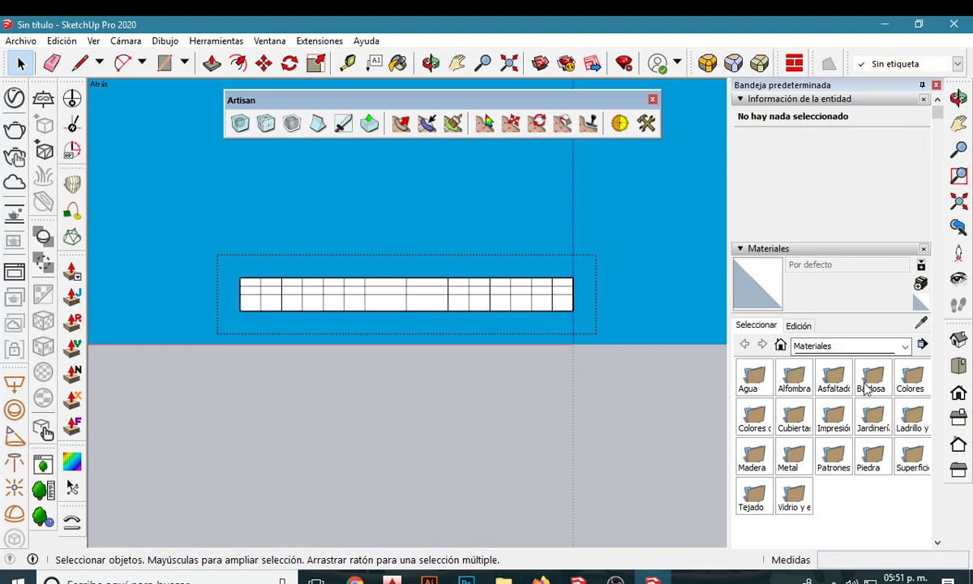
# From Top view, select the inner grid inside its one-cell border, then switch to perspective.
pyautogui.click(958, 364)
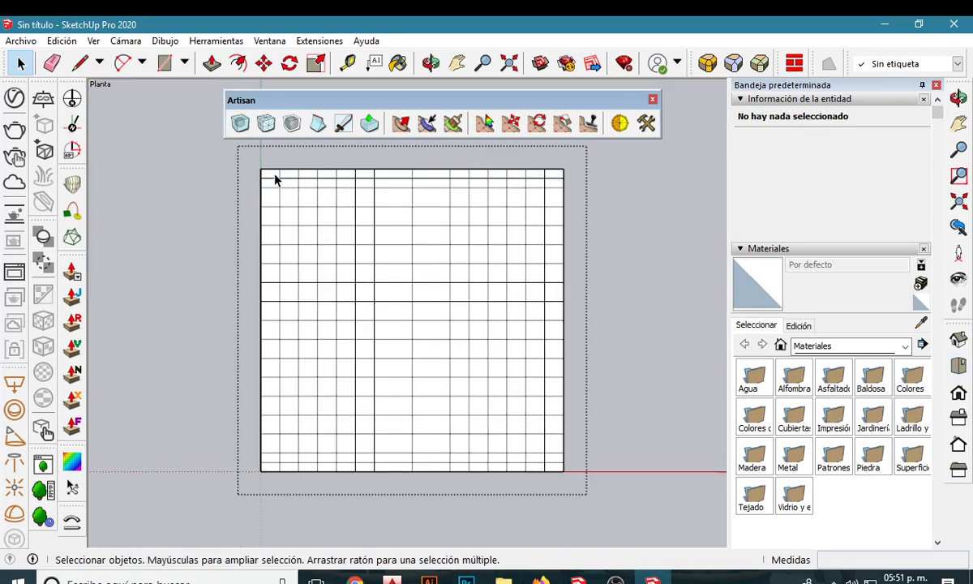
pyautogui.moveTo(288, 194); pyautogui.dragTo(556, 469)
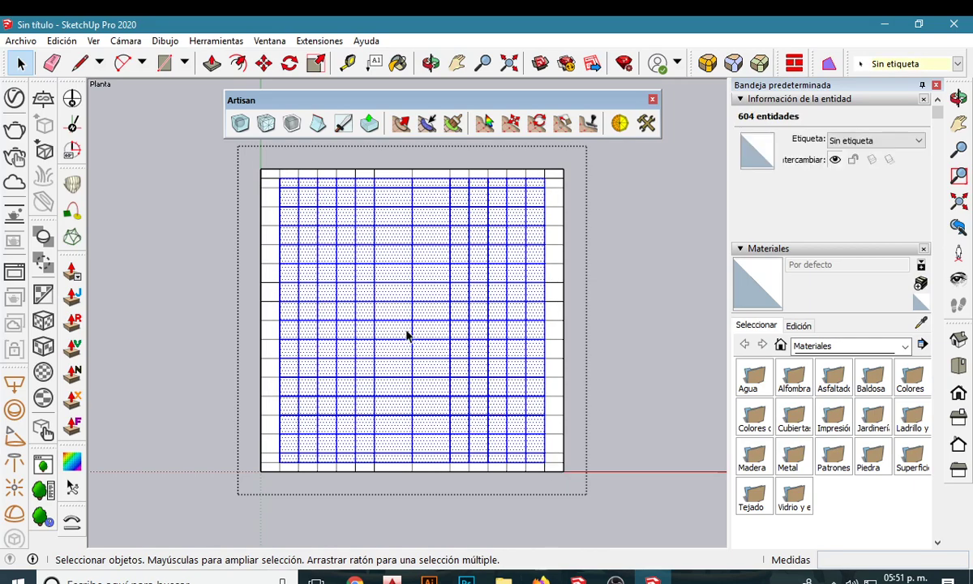
pyautogui.click(125, 40)
pyautogui.click(177, 133)
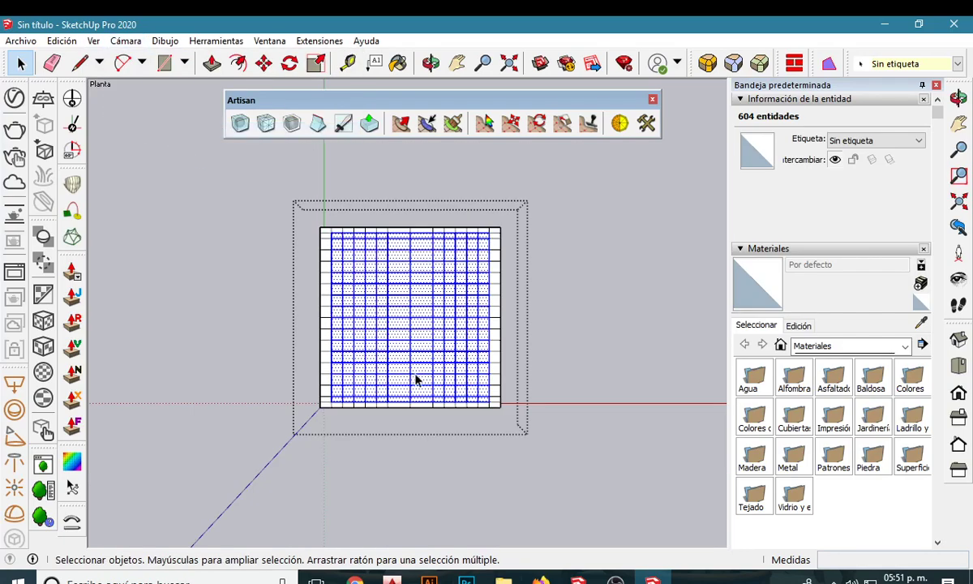
pyautogui.moveTo(414, 378)
pyautogui.mouseDown(button='middle')
pyautogui.moveTo(282, 275)
pyautogui.moveTo(352, 275)
pyautogui.moveTo(398, 368)
pyautogui.moveTo(362, 283)
pyautogui.moveTo(356, 301)
pyautogui.moveTo(375, 302)
pyautogui.moveTo(308, 341)
pyautogui.mouseUp(button='middle')
pyautogui.scroll(2, 377, 308)
# Lift the selected inner top area 0.015 m up the blue axis from its corner.
pyautogui.click(264, 62)
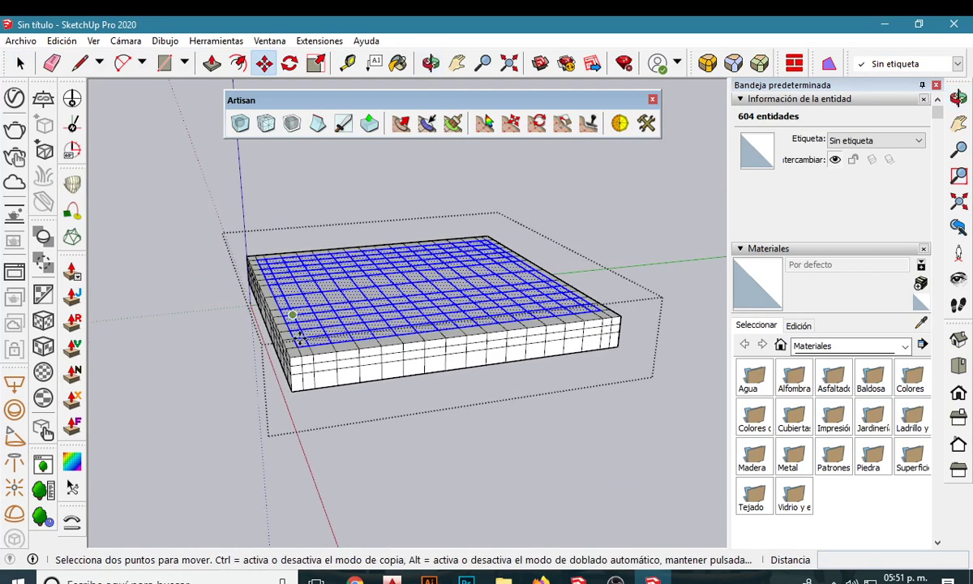
pyautogui.scroll(2, 297, 347)
pyautogui.scroll(1, 297, 347)
pyautogui.click(292, 325)
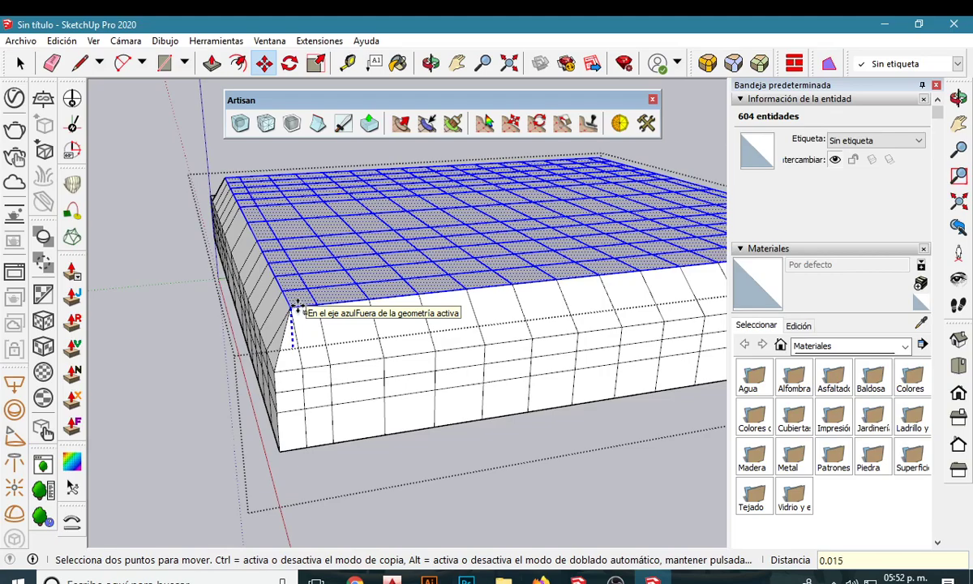
pyautogui.moveTo(297, 308)
pyautogui.mouseDown(button='middle')
pyautogui.moveTo(210, 266)
pyautogui.moveTo(409, 254)
pyautogui.moveTo(462, 263)
pyautogui.moveTo(434, 269)
pyautogui.mouseUp(button='middle')
pyautogui.scroll(3, 307, 330)
pyautogui.scroll(2, 309, 364)
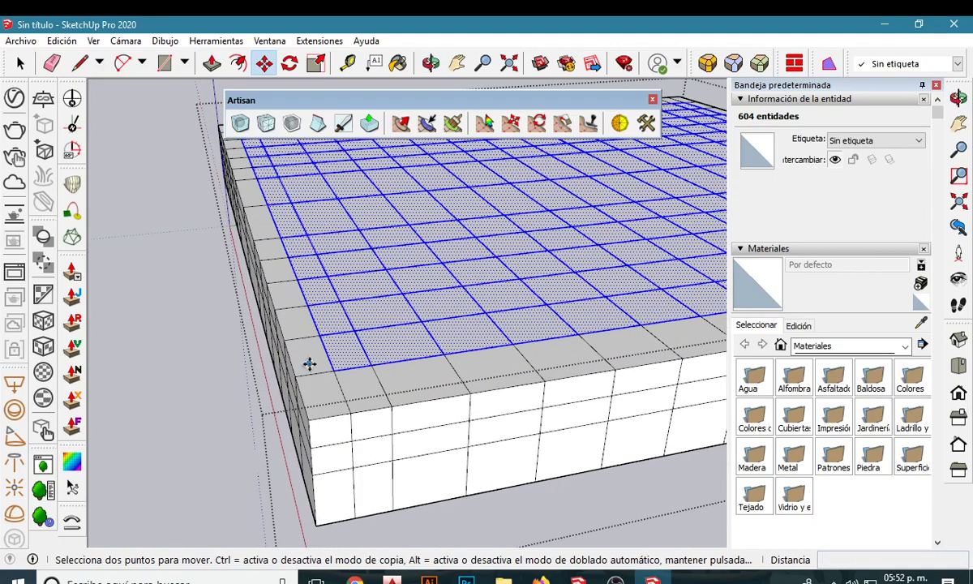
pyautogui.click(339, 369)
pyautogui.write('0.015')
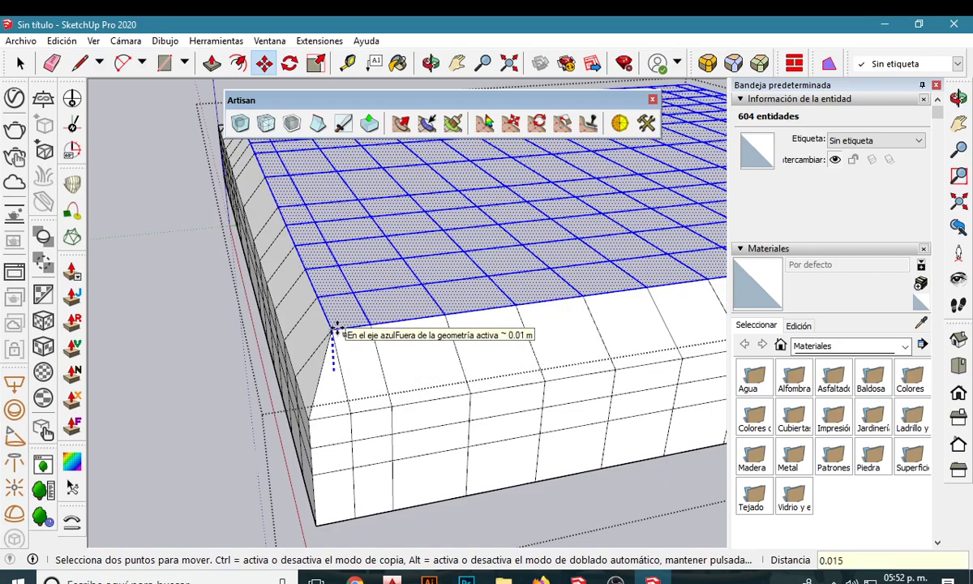
pyautogui.press('Return')
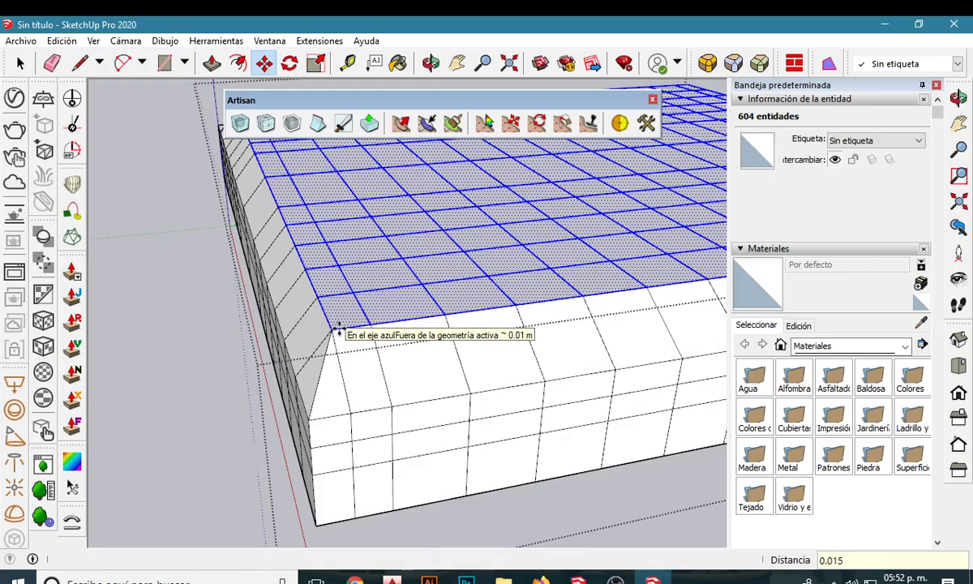
pyautogui.scroll(-4, 339, 333)
pyautogui.moveTo(321, 303)
pyautogui.mouseDown(button='middle')
pyautogui.moveTo(336, 248)
pyautogui.moveTo(324, 292)
pyautogui.mouseUp(button='middle')
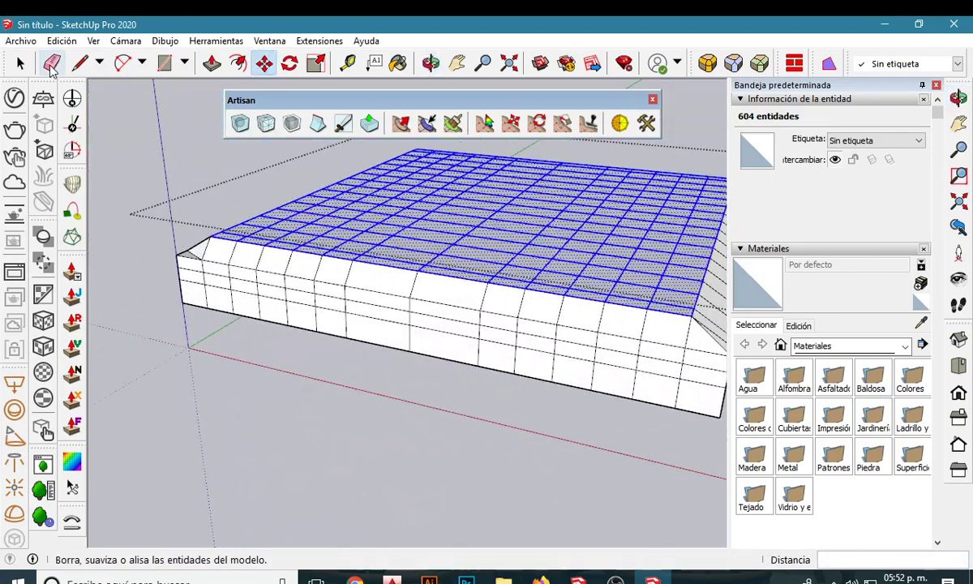
# Draw a line between corner endpoints to close the first open sloped corner.
pyautogui.click(78, 62)
pyautogui.scroll(-3, 276, 243)
pyautogui.scroll(3, 332, 258)
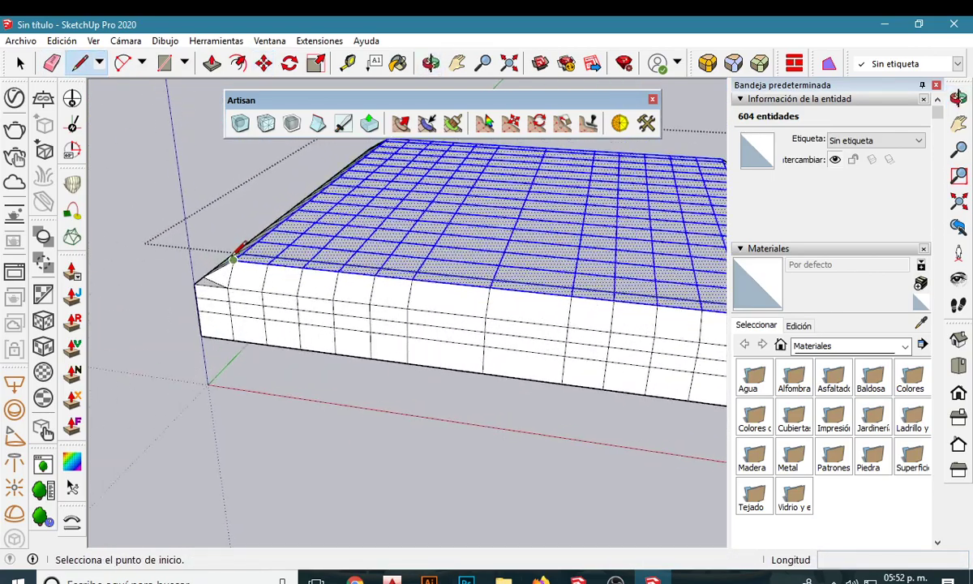
pyautogui.moveTo(233, 258)
pyautogui.mouseDown(button='middle')
pyautogui.moveTo(417, 397)
pyautogui.moveTo(394, 342)
pyautogui.moveTo(268, 300)
pyautogui.moveTo(304, 282)
pyautogui.moveTo(492, 409)
pyautogui.moveTo(463, 365)
pyautogui.moveTo(269, 297)
pyautogui.moveTo(265, 335)
pyautogui.moveTo(246, 323)
pyautogui.mouseUp(button='middle')
pyautogui.scroll(-3, 397, 341)
pyautogui.scroll(3, 496, 408)
pyautogui.scroll(-3, 506, 386)
pyautogui.scroll(3, 246, 319)
pyautogui.scroll(2, 217, 298)
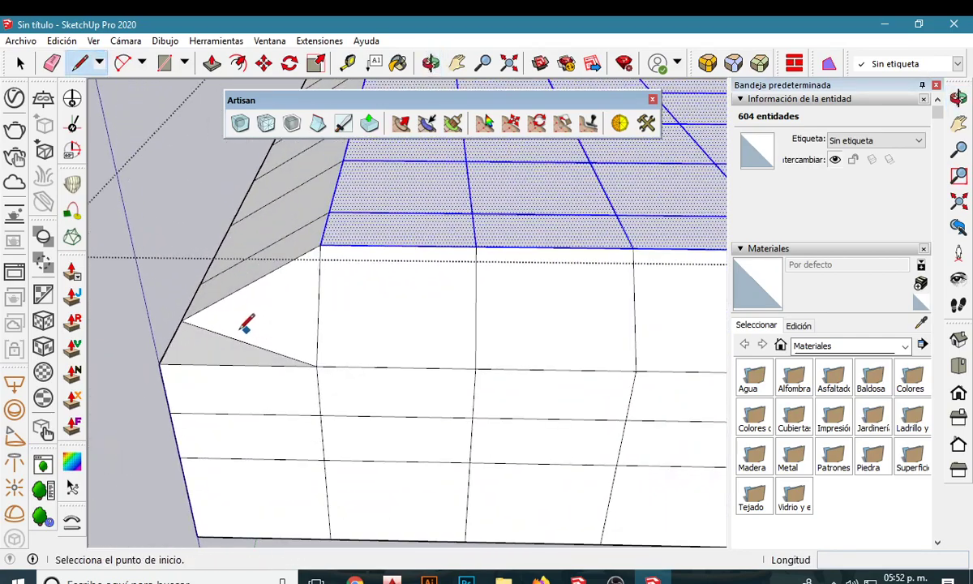
pyautogui.click(160, 363)
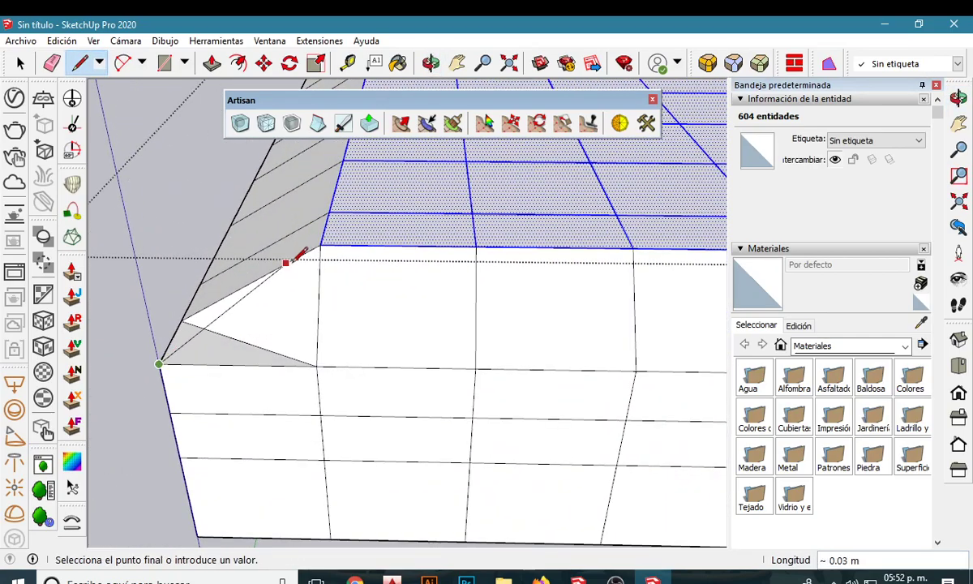
pyautogui.click(321, 243)
# Close the top-left corner's gap with another line, then return to Select.
pyautogui.scroll(-3, 374, 333)
pyautogui.scroll(-2, 402, 336)
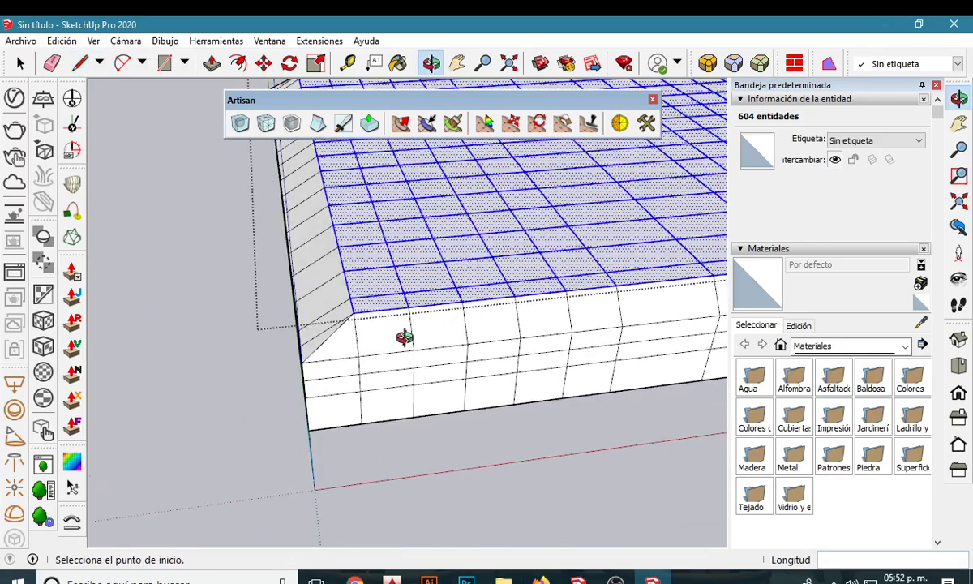
pyautogui.scroll(-2, 412, 339)
pyautogui.scroll(-2, 411, 339)
pyautogui.moveTo(506, 321)
pyautogui.mouseDown(button='middle')
pyautogui.moveTo(326, 195)
pyautogui.moveTo(282, 250)
pyautogui.mouseUp(button='middle')
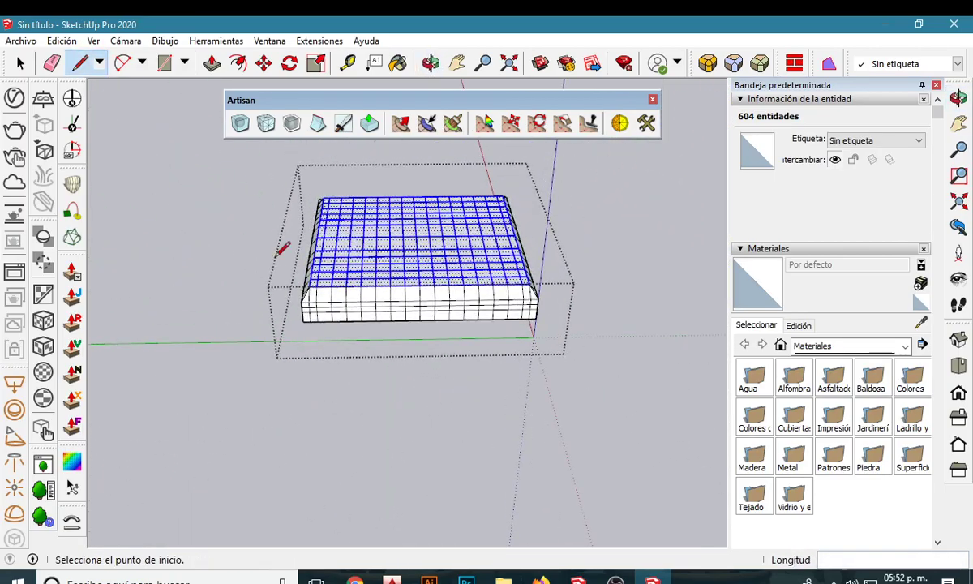
pyautogui.scroll(3, 349, 302)
pyautogui.moveTo(348, 306); pyautogui.dragTo(463, 314, button='middle')
pyautogui.scroll(-3, 550, 297)
pyautogui.moveTo(550, 298); pyautogui.dragTo(428, 211, button='middle')
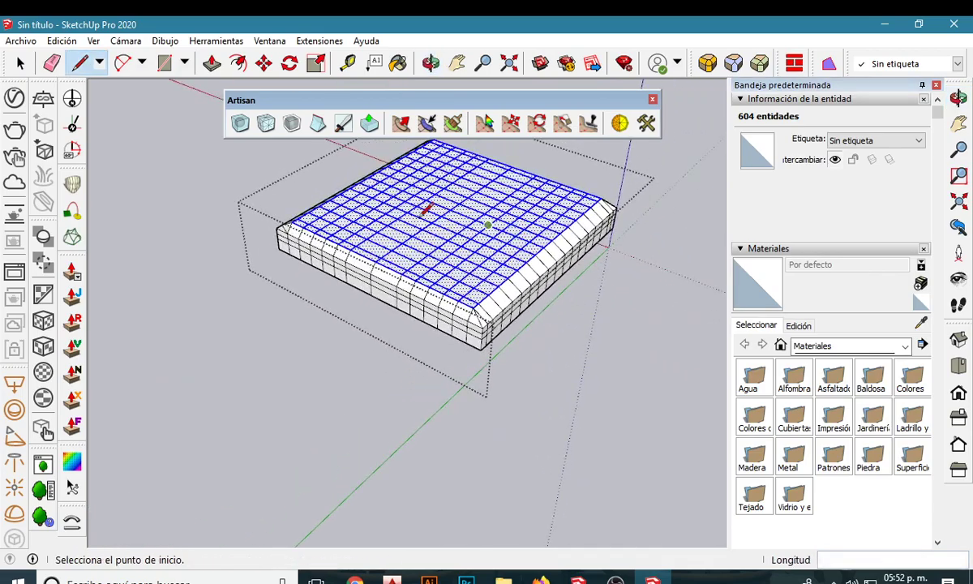
pyautogui.scroll(5, 265, 223)
pyautogui.scroll(2, 374, 202)
pyautogui.scroll(2, 273, 256)
pyautogui.moveTo(273, 256); pyautogui.dragTo(315, 261, button='middle')
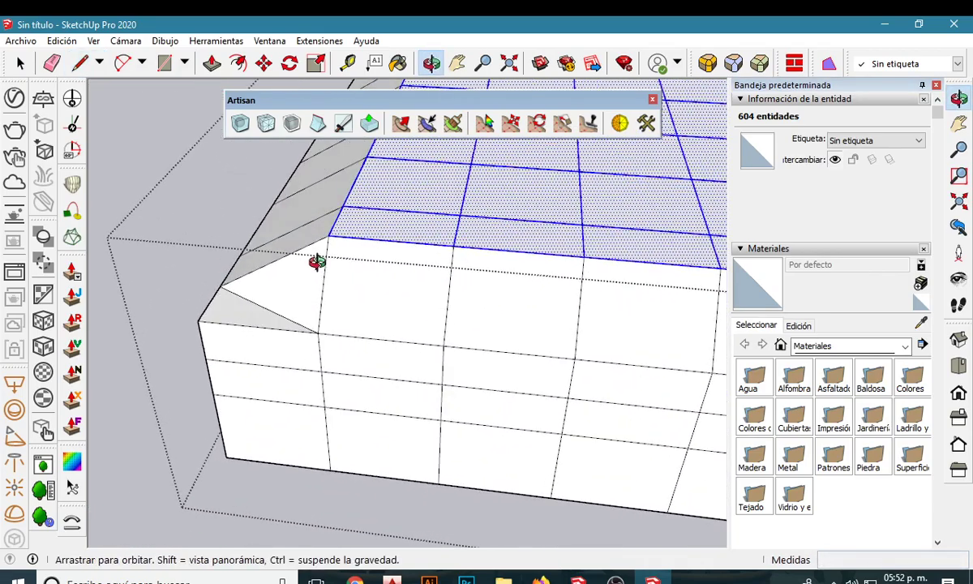
pyautogui.scroll(2, 226, 306)
pyautogui.click(178, 340)
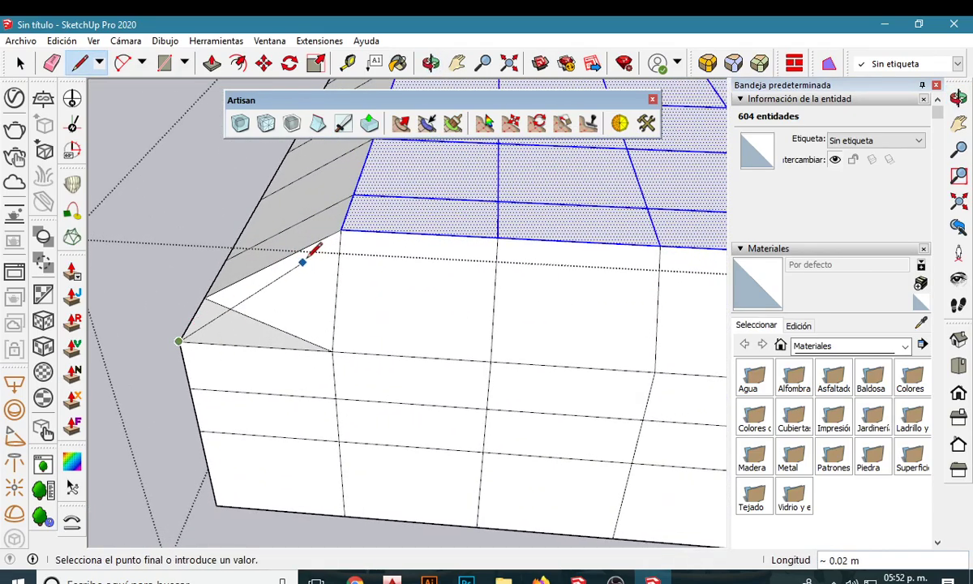
pyautogui.click(341, 228)
pyautogui.click(20, 63)
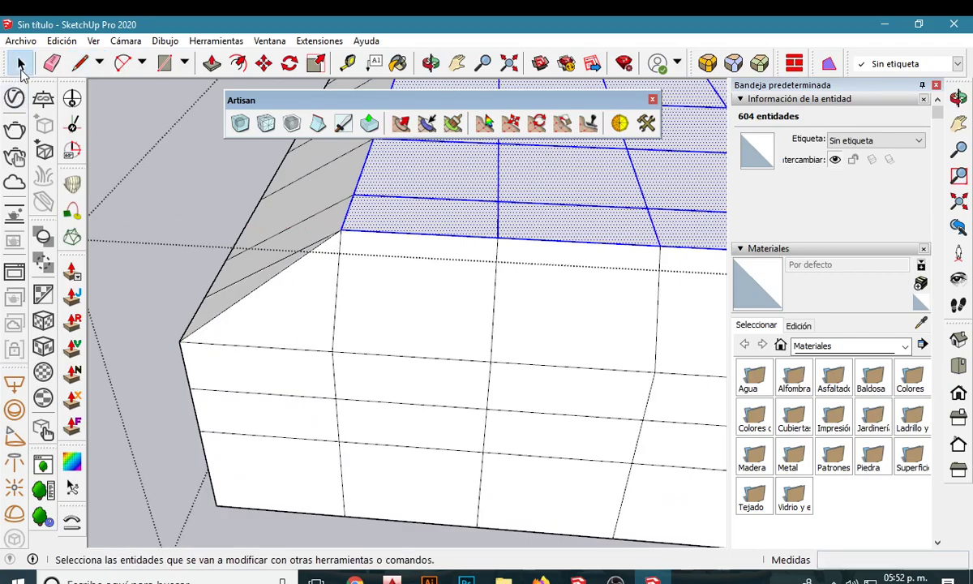
pyautogui.scroll(-3, 278, 353)
pyautogui.scroll(-3, 278, 354)
pyautogui.scroll(-2, 279, 354)
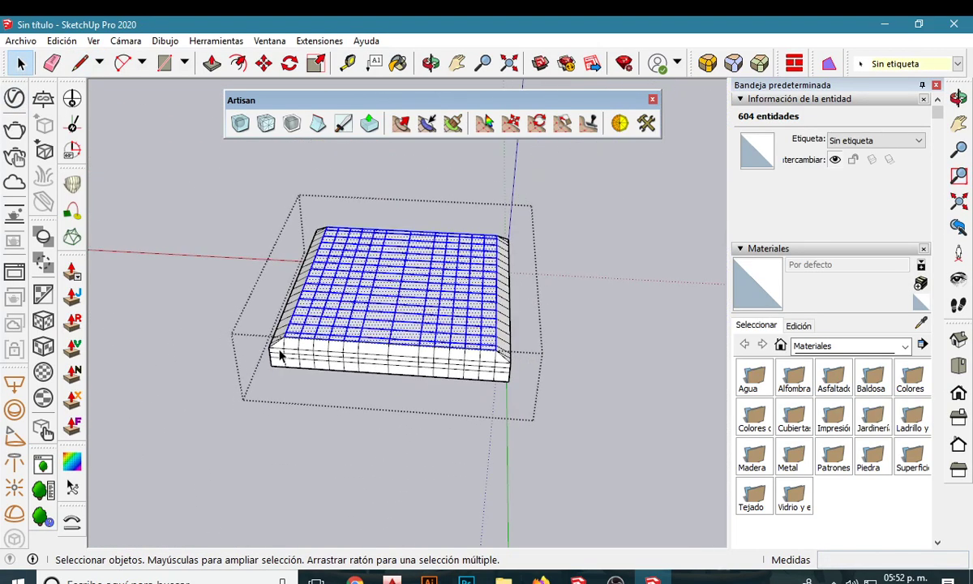
# Clear the selection, then crossing-select the whole slab, all 1378 entities.
pyautogui.hotkey('ctrl', 't')
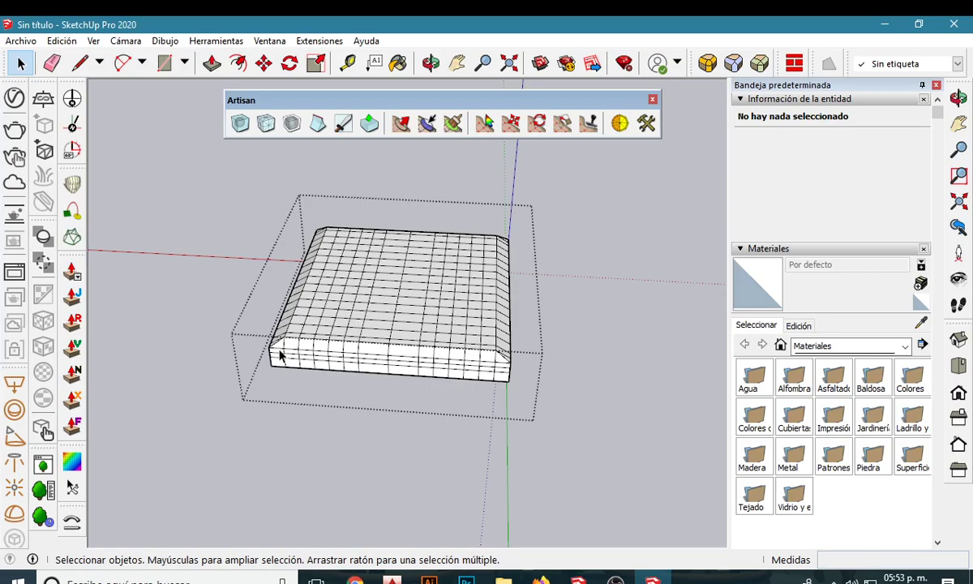
pyautogui.moveTo(328, 359)
pyautogui.mouseDown(button='middle')
pyautogui.moveTo(196, 272)
pyautogui.moveTo(343, 317)
pyautogui.moveTo(450, 304)
pyautogui.mouseUp(button='middle')
pyautogui.scroll(3, 370, 271)
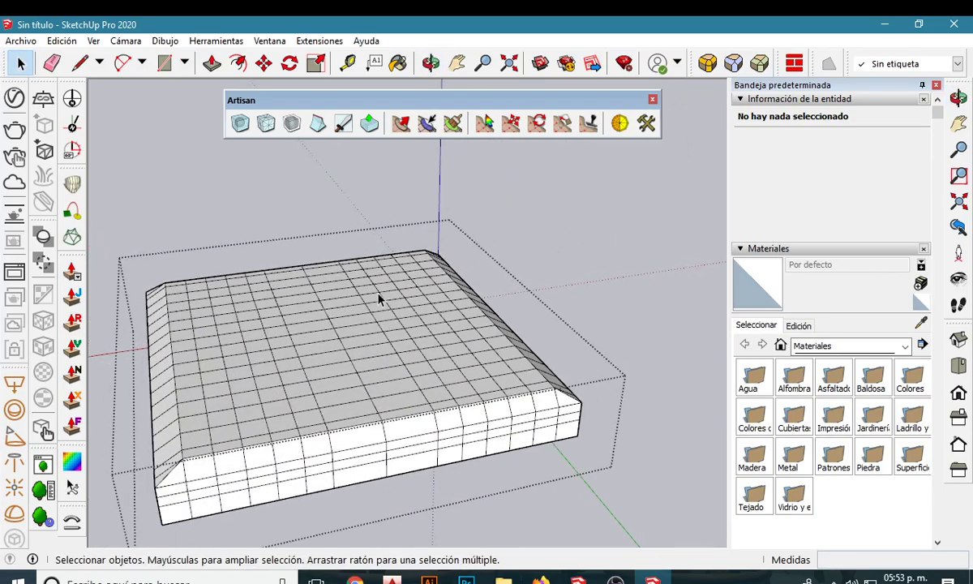
pyautogui.moveTo(353, 274)
pyautogui.mouseDown(button='middle')
pyautogui.moveTo(350, 295)
pyautogui.moveTo(310, 191)
pyautogui.moveTo(338, 304)
pyautogui.moveTo(326, 276)
pyautogui.moveTo(429, 321)
pyautogui.mouseUp(button='middle')
pyautogui.scroll(-2, 430, 321)
pyautogui.moveTo(354, 348)
pyautogui.mouseDown(button='middle')
pyautogui.moveTo(322, 326)
pyautogui.moveTo(419, 356)
pyautogui.moveTo(380, 355)
pyautogui.moveTo(321, 375)
pyautogui.moveTo(401, 339)
pyautogui.moveTo(360, 322)
pyautogui.moveTo(358, 339)
pyautogui.moveTo(500, 398)
pyautogui.mouseUp(button='middle')
pyautogui.moveTo(609, 452); pyautogui.dragTo(285, 279)
pyautogui.moveTo(244, 253); pyautogui.dragTo(243, 254)
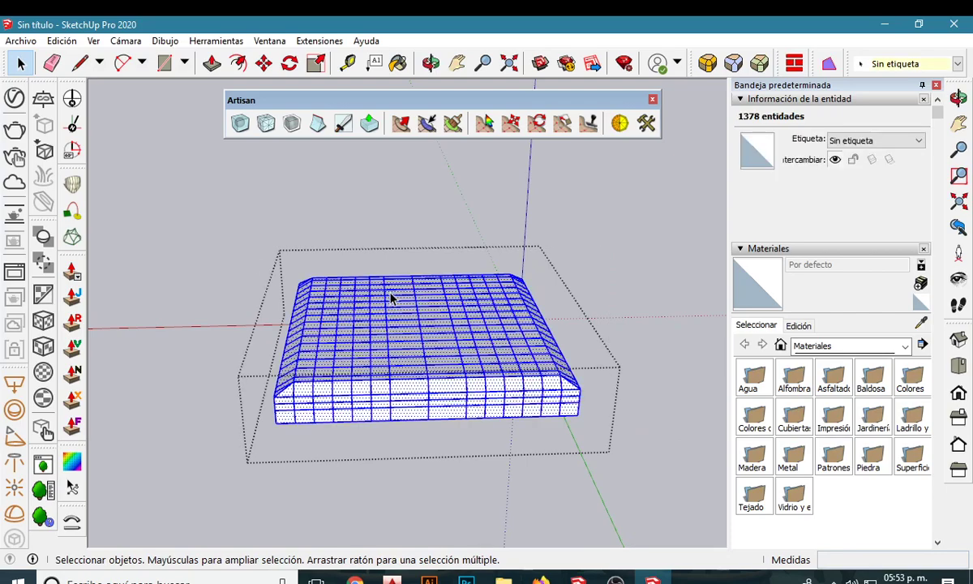
# Run Artisan Subdivide and Smooth with 3 iterations, then switch to OBS.
pyautogui.click(246, 130)
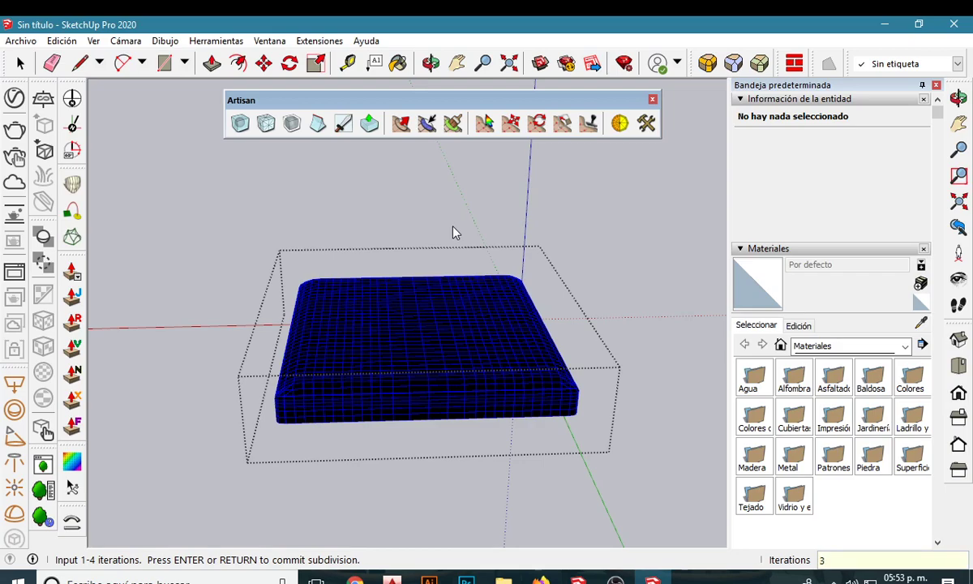
pyautogui.press('Return')
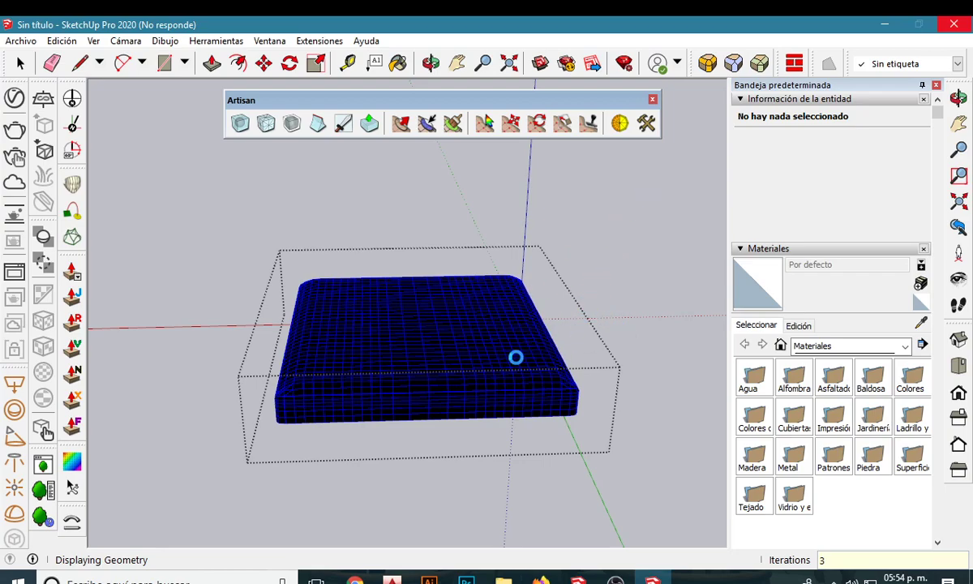
pyautogui.click(616, 580)
# Resume the OBS recording and bring the SketchUp window back.
pyautogui.click(961, 471)
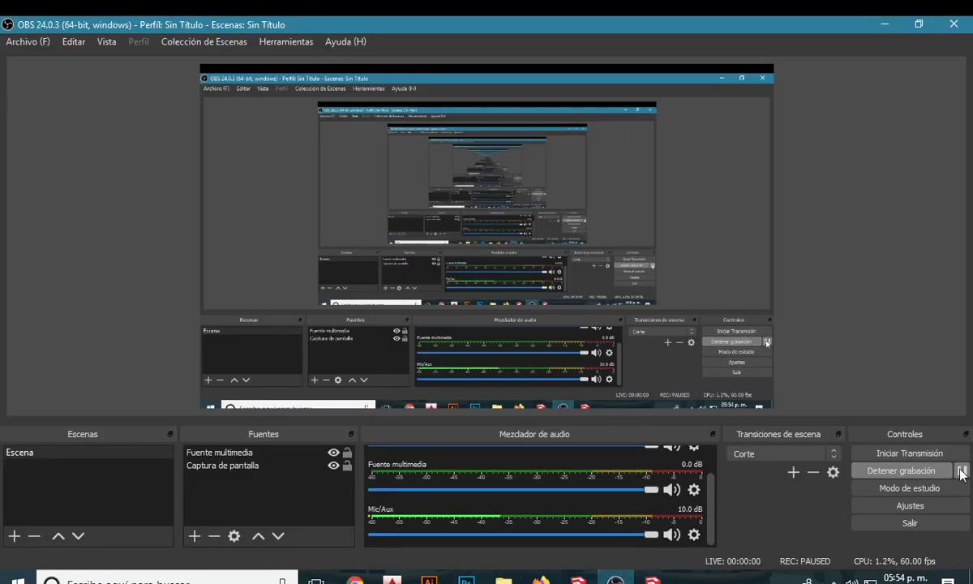
pyautogui.click(961, 472)
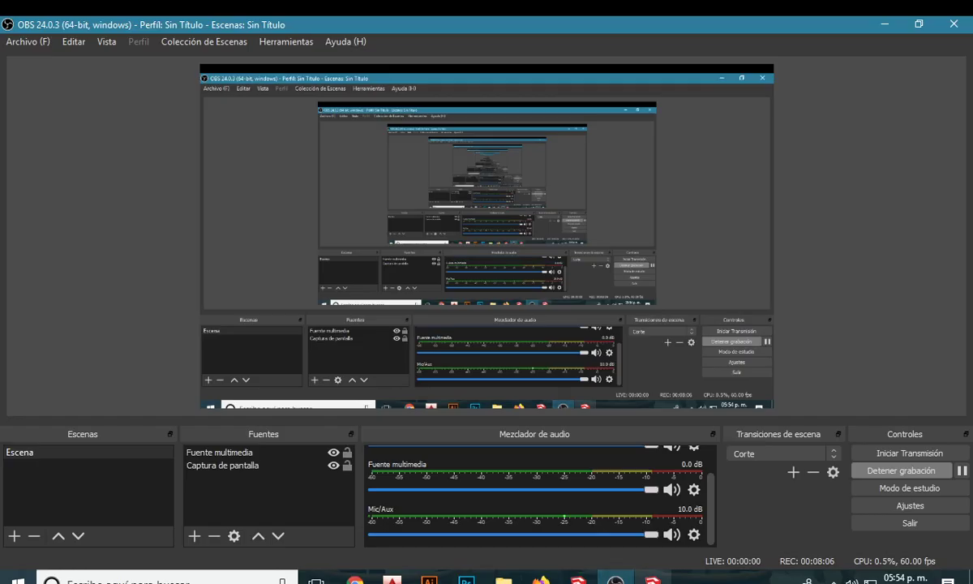
pyautogui.click(578, 581)
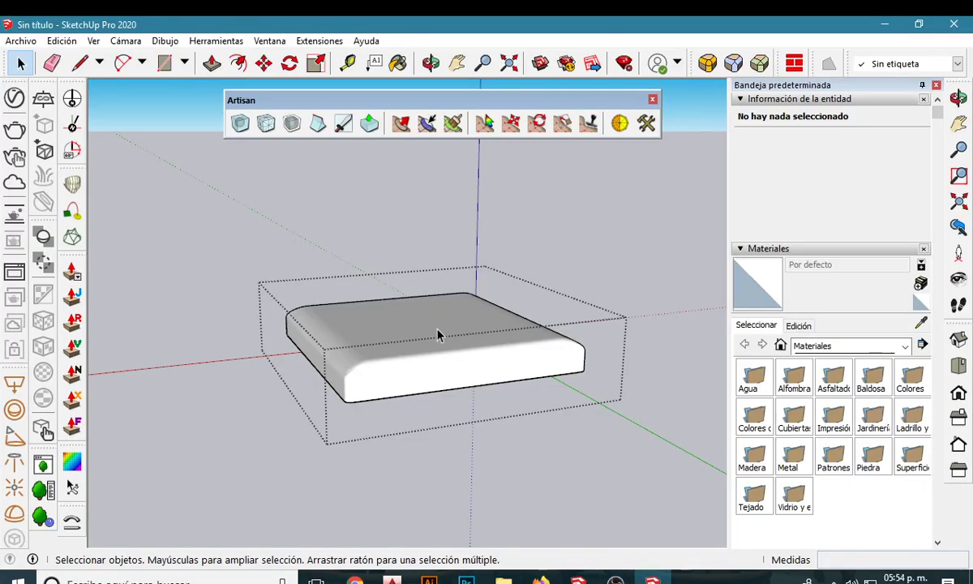
# Switch the smoothed cushion view to Cámara > Proyección paralela.
pyautogui.moveTo(438, 332)
pyautogui.mouseDown(button='middle')
pyautogui.moveTo(448, 372)
pyautogui.moveTo(478, 319)
pyautogui.moveTo(361, 304)
pyautogui.moveTo(445, 322)
pyautogui.moveTo(429, 330)
pyautogui.moveTo(314, 300)
pyautogui.moveTo(245, 336)
pyautogui.moveTo(393, 449)
pyautogui.moveTo(418, 300)
pyautogui.moveTo(258, 315)
pyautogui.moveTo(430, 206)
pyautogui.moveTo(193, 261)
pyautogui.moveTo(274, 397)
pyautogui.moveTo(413, 334)
pyautogui.moveTo(265, 290)
pyautogui.moveTo(450, 235)
pyautogui.moveTo(499, 267)
pyautogui.moveTo(499, 282)
pyautogui.mouseUp(button='middle')
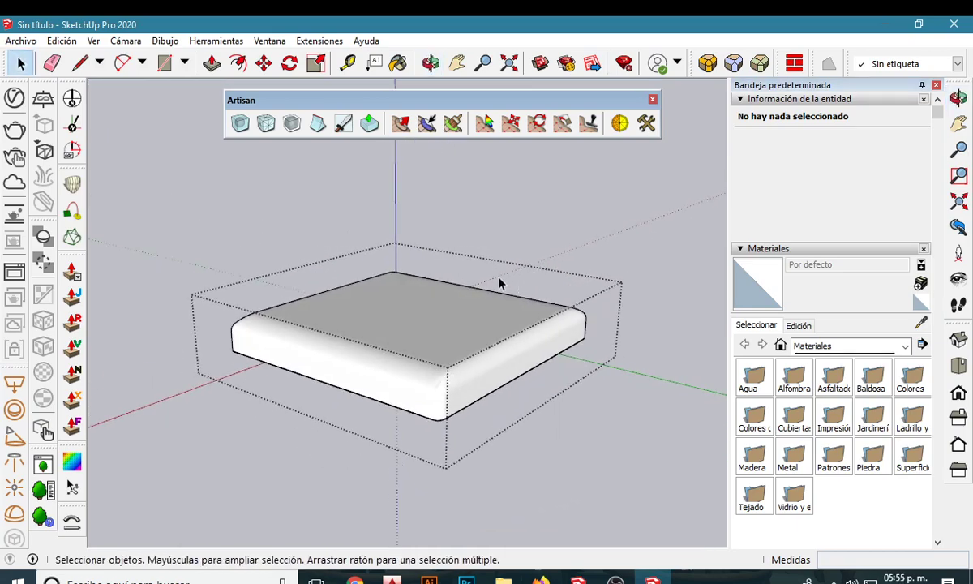
pyautogui.click(126, 41)
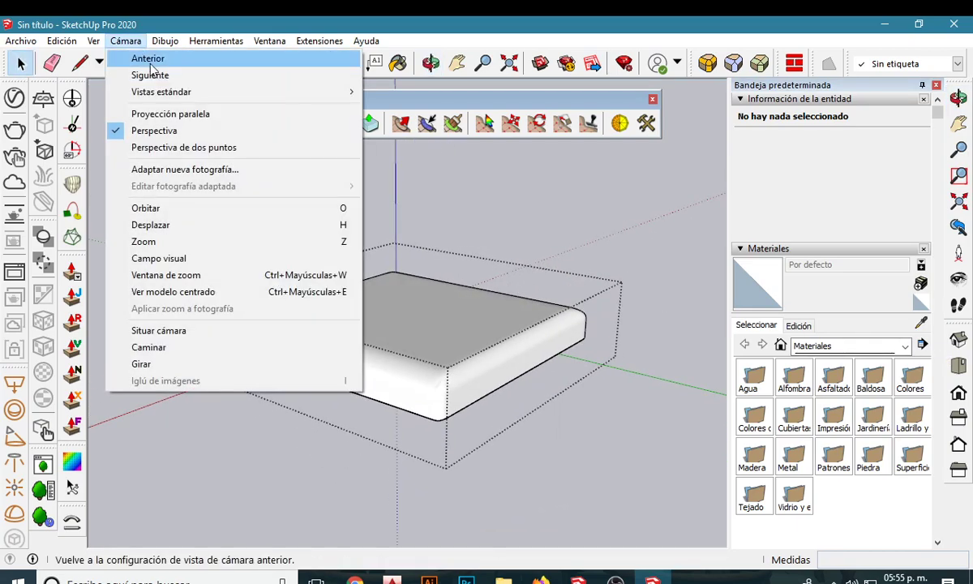
pyautogui.click(167, 118)
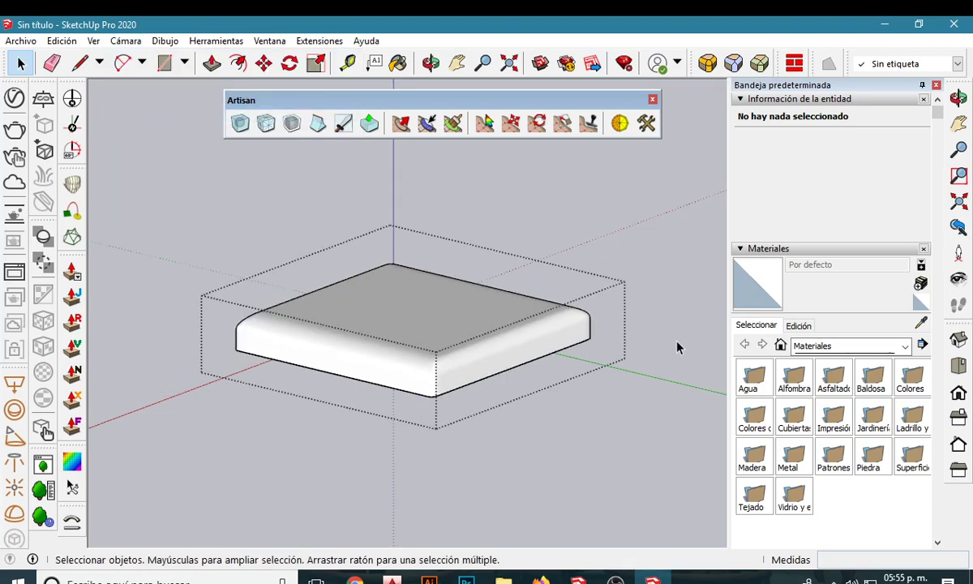
# From the Back view, Ctrl-copy the cushion slab 0.12 m down the blue axis.
pyautogui.click(958, 416)
pyautogui.scroll(1, 397, 289)
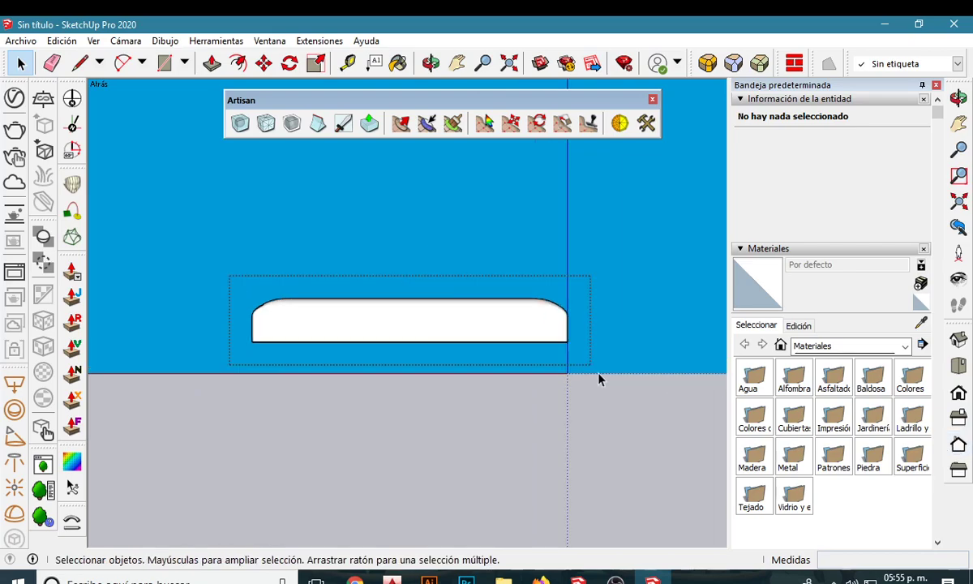
pyautogui.click(225, 256)
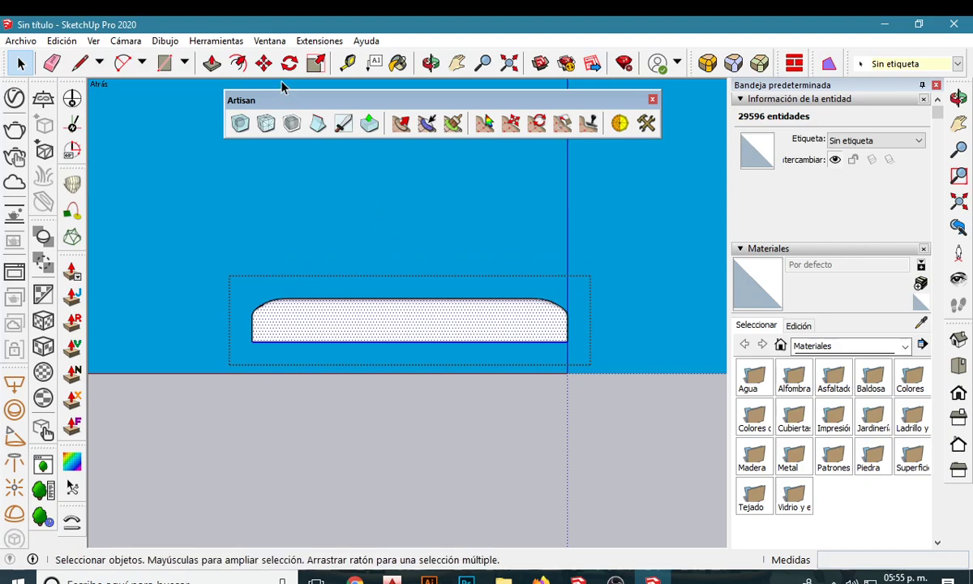
pyautogui.click(264, 62)
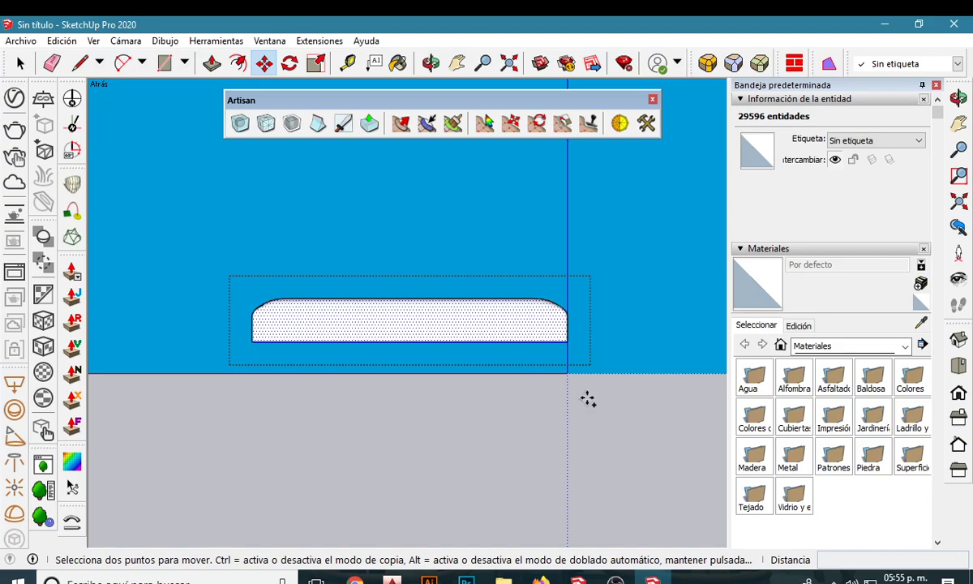
pyautogui.press('ctrl')
pyautogui.click(588, 398)
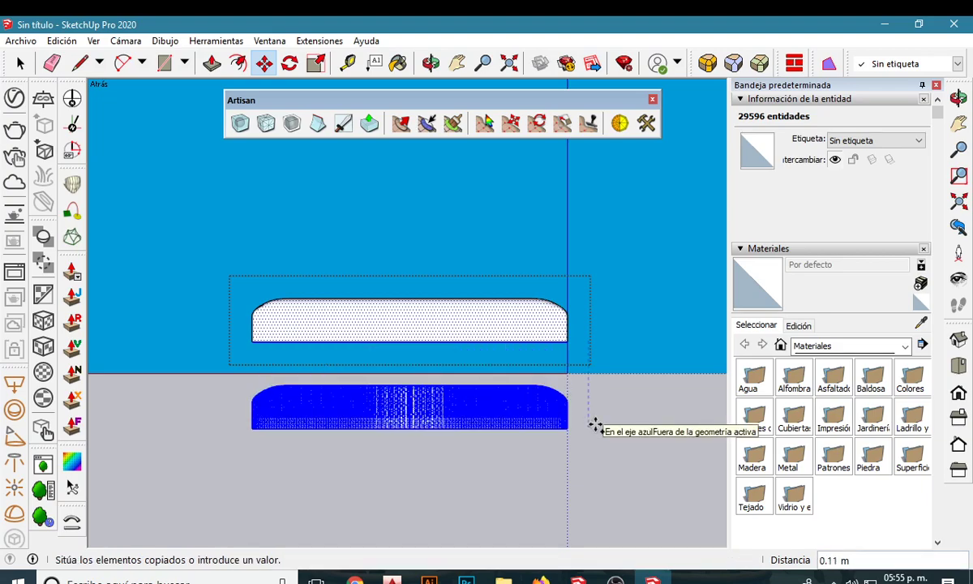
pyautogui.press('shift')
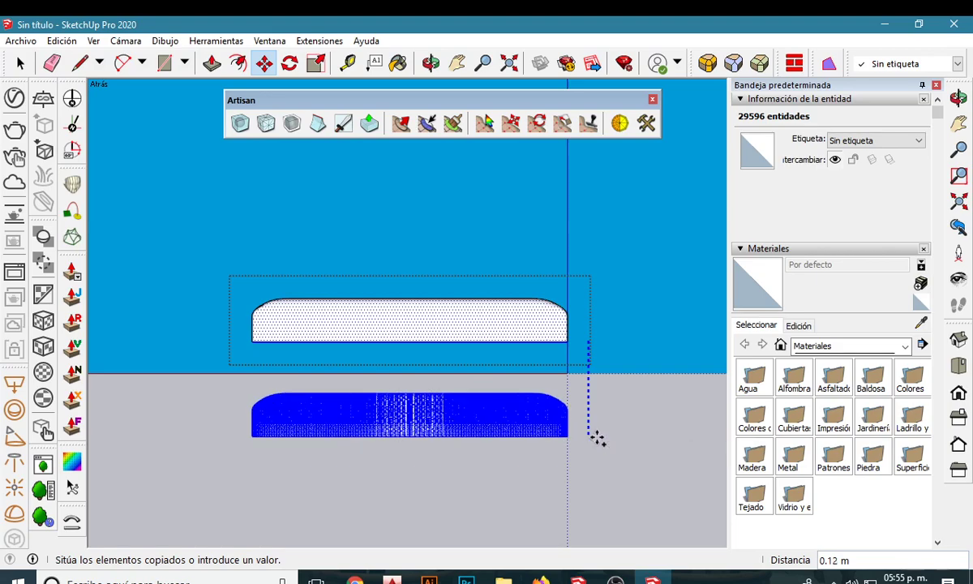
pyautogui.click(597, 438)
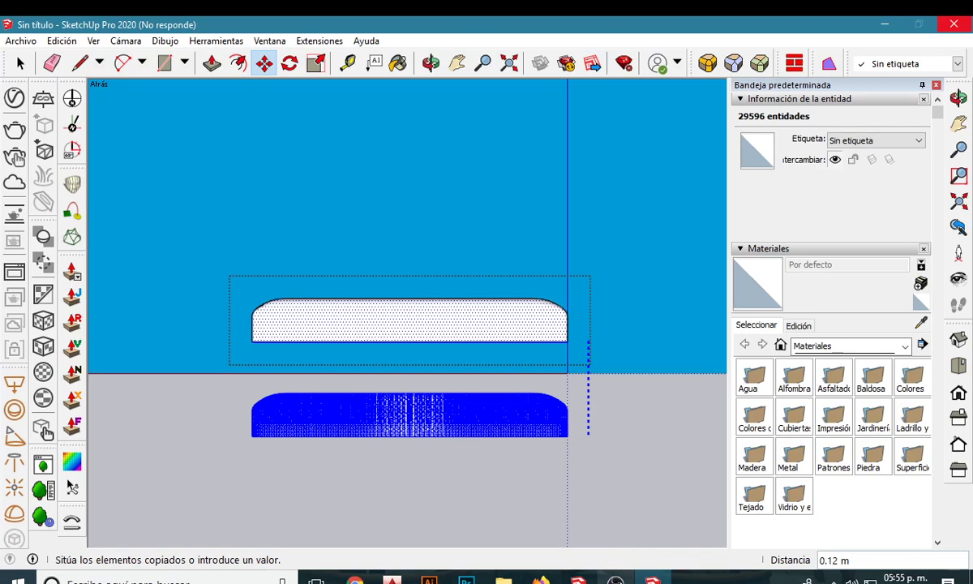
pyautogui.click(616, 580)
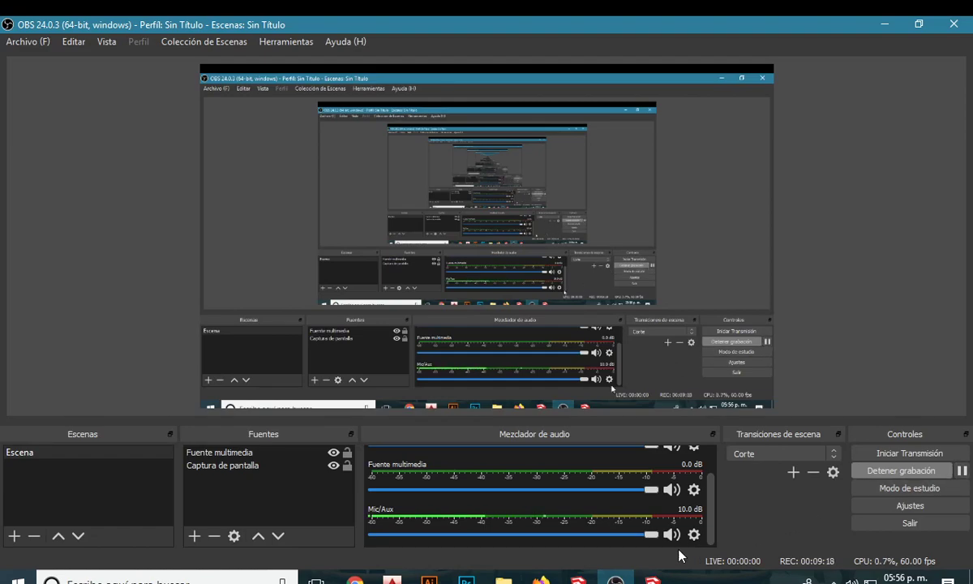
pyautogui.hotkey('alt', 'Tab')
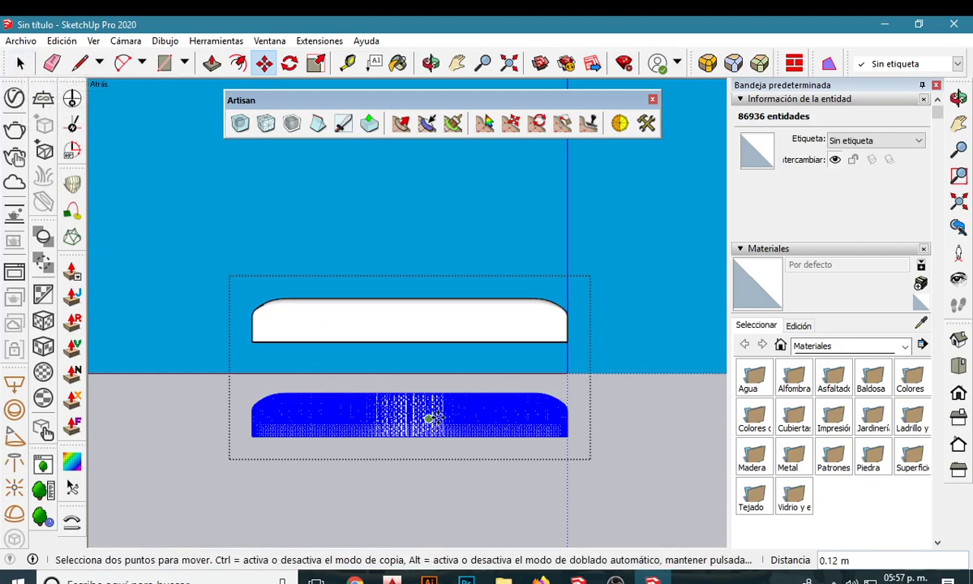
# Flip the copy with Dar la vuelta > Dirección azul and dismiss the Epic Games notification.
pyautogui.rightClick(481, 420)
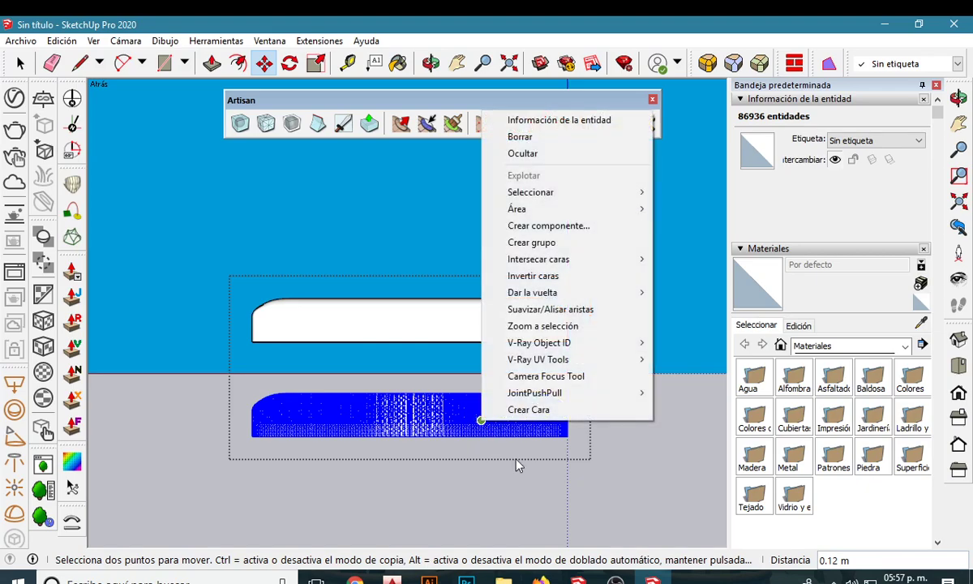
pyautogui.moveTo(531, 293)
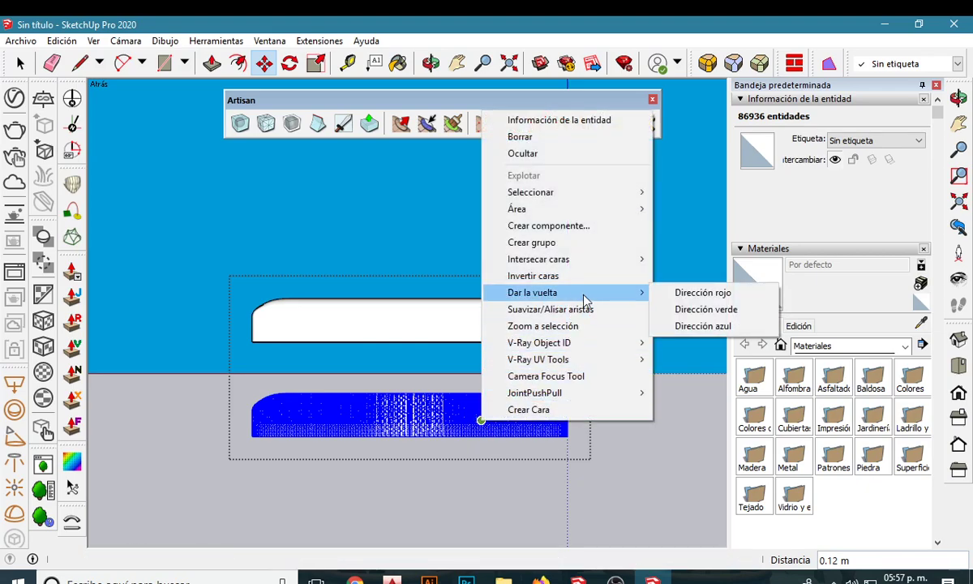
pyautogui.click(686, 327)
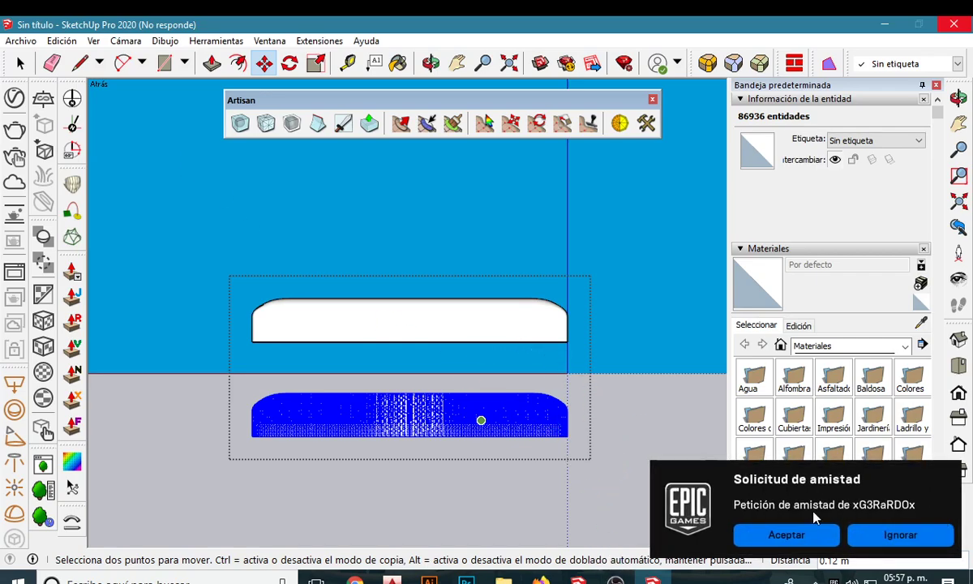
pyautogui.click(857, 527)
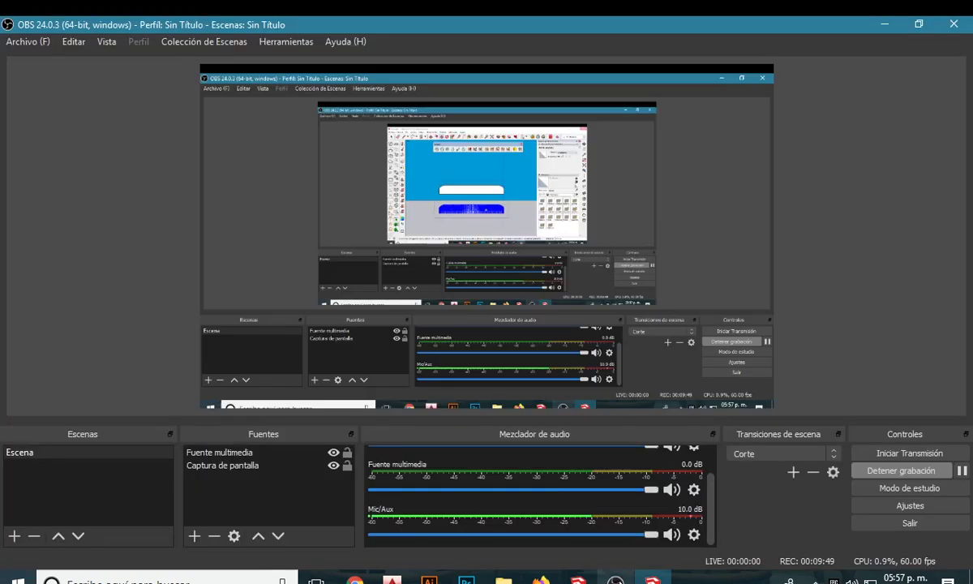
pyautogui.click(615, 581)
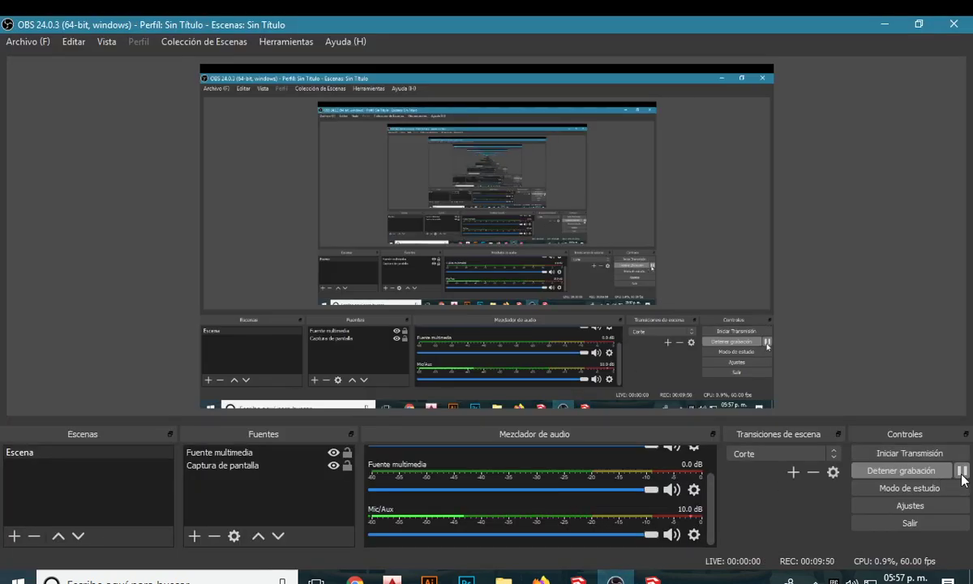
pyautogui.hotkey('alt', 'Tab')
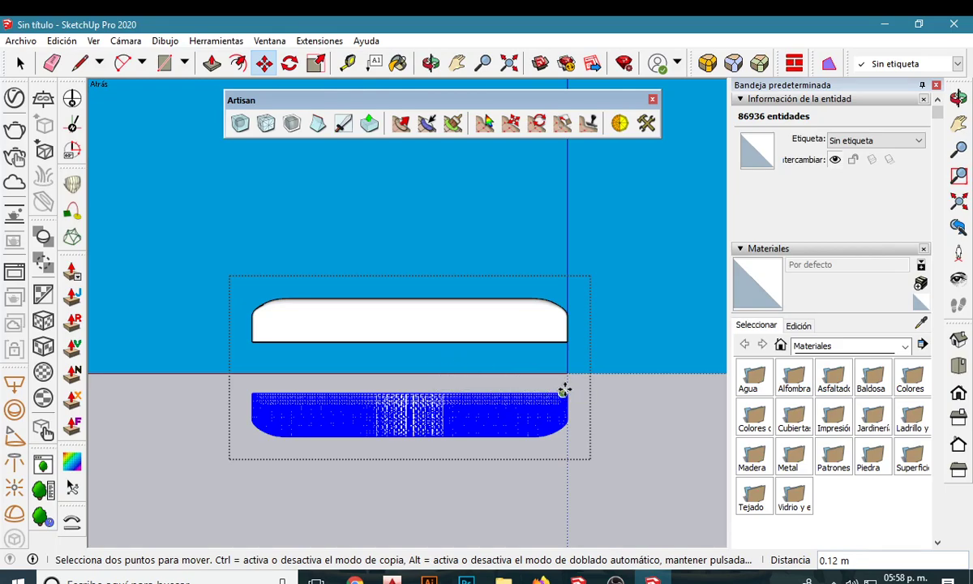
# Zoom in on the right end and pick the lower slab's top-right corner endpoint as the move base.
pyautogui.scroll(1, 563, 387)
pyautogui.scroll(2, 562, 387)
pyautogui.scroll(2, 560, 386)
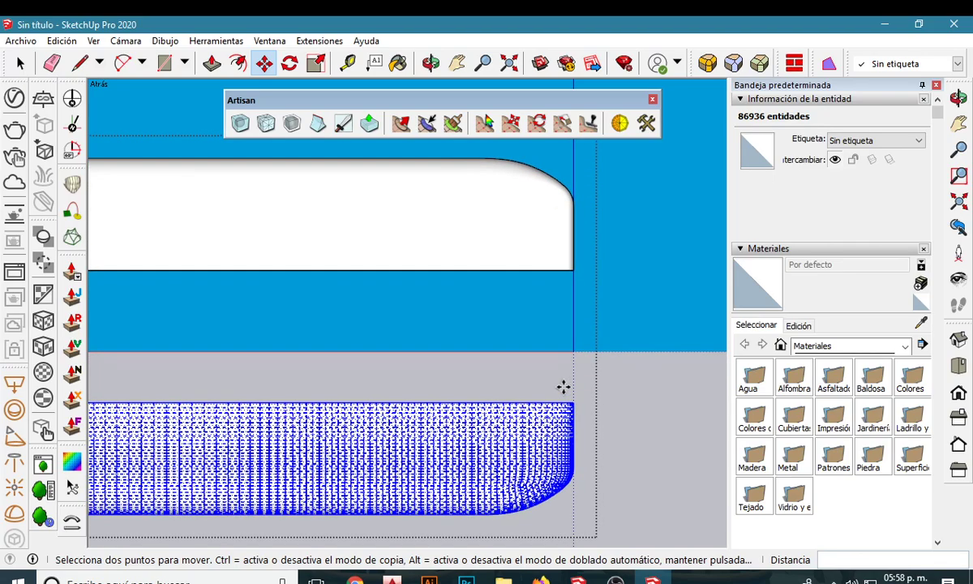
pyautogui.scroll(1, 551, 393)
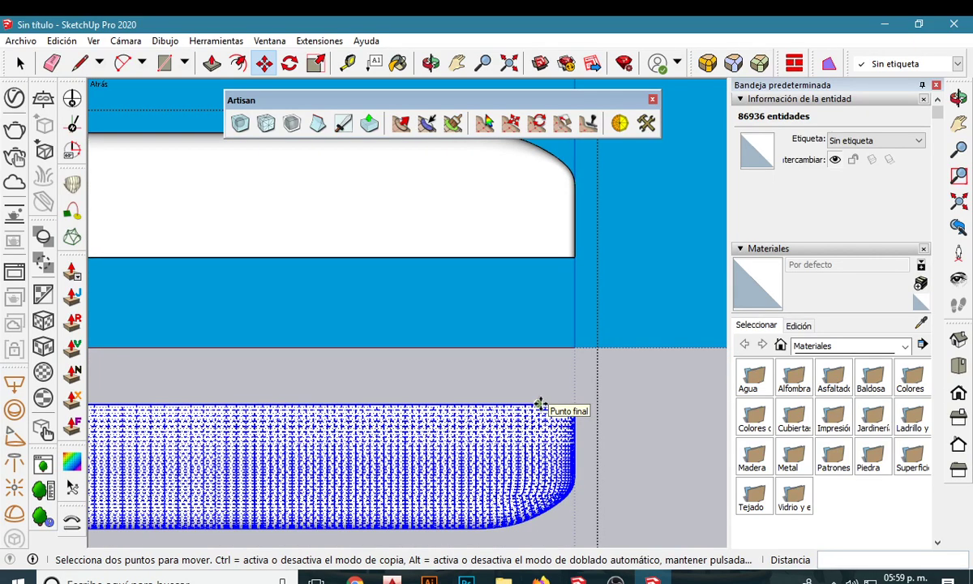
pyautogui.click(540, 404)
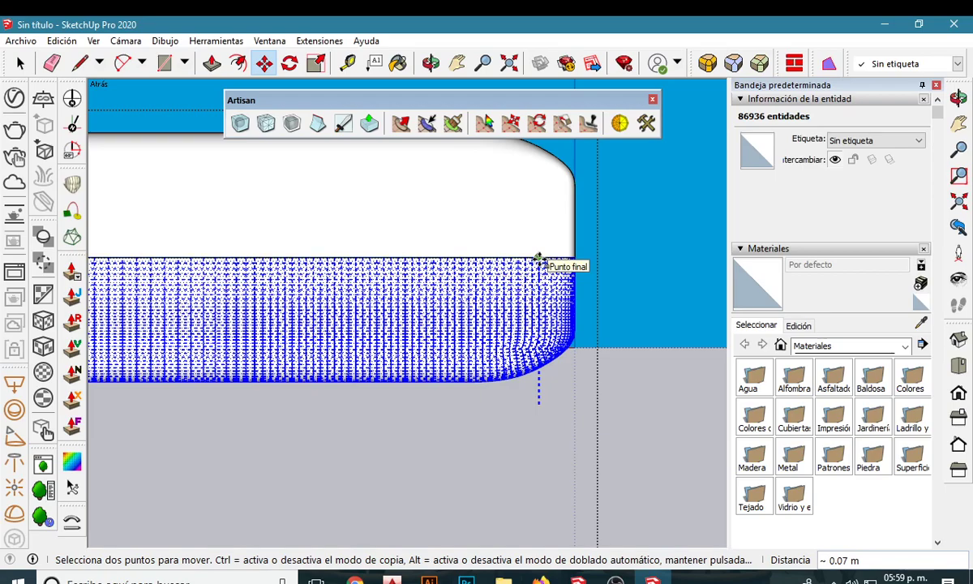
# Snap the flipped slab flush under the upper slab, return to Select, and orbit to a 3/4 view.
pyautogui.click(537, 259)
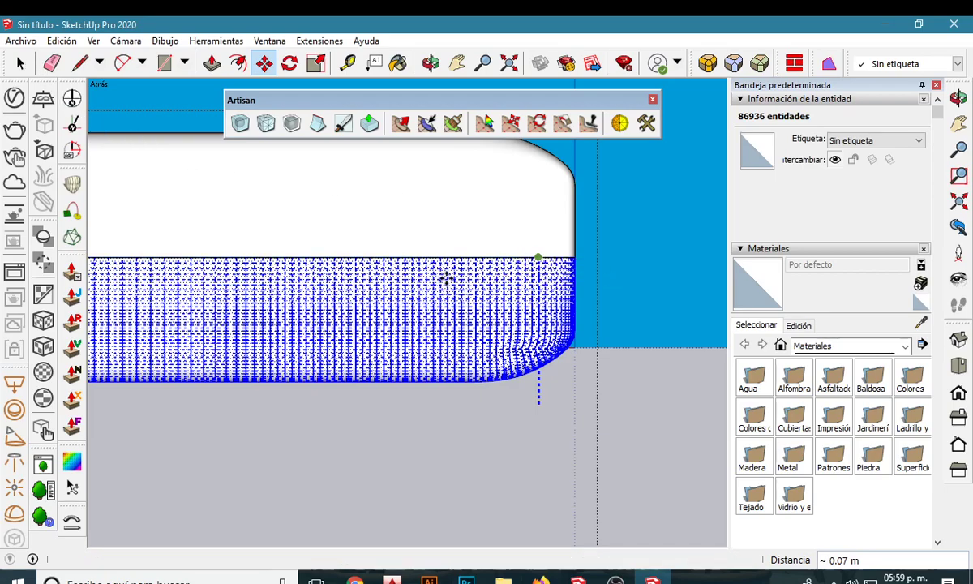
pyautogui.click(20, 62)
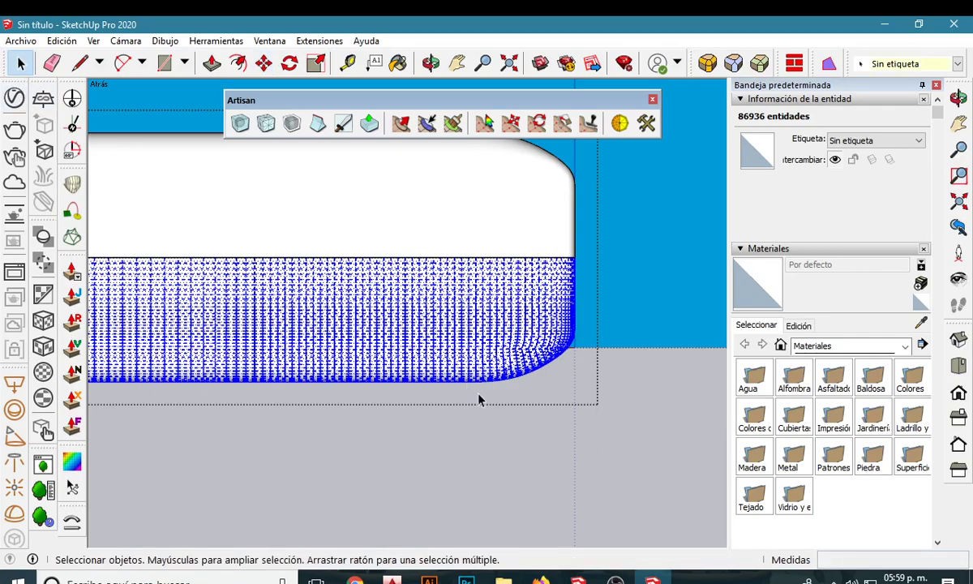
pyautogui.scroll(-2, 518, 425)
pyautogui.scroll(-2, 519, 428)
pyautogui.scroll(-1, 519, 427)
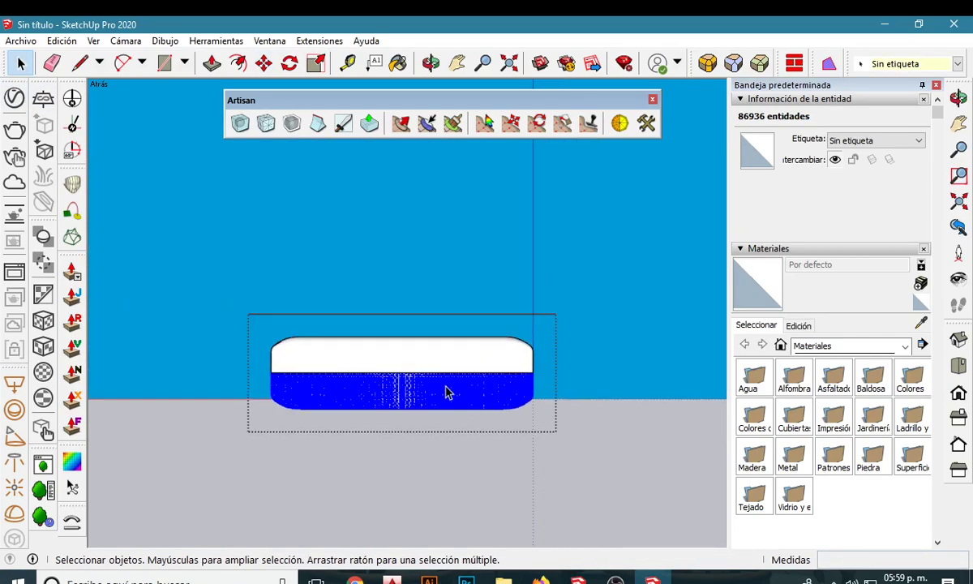
pyautogui.scroll(1, 447, 391)
pyautogui.scroll(2, 453, 390)
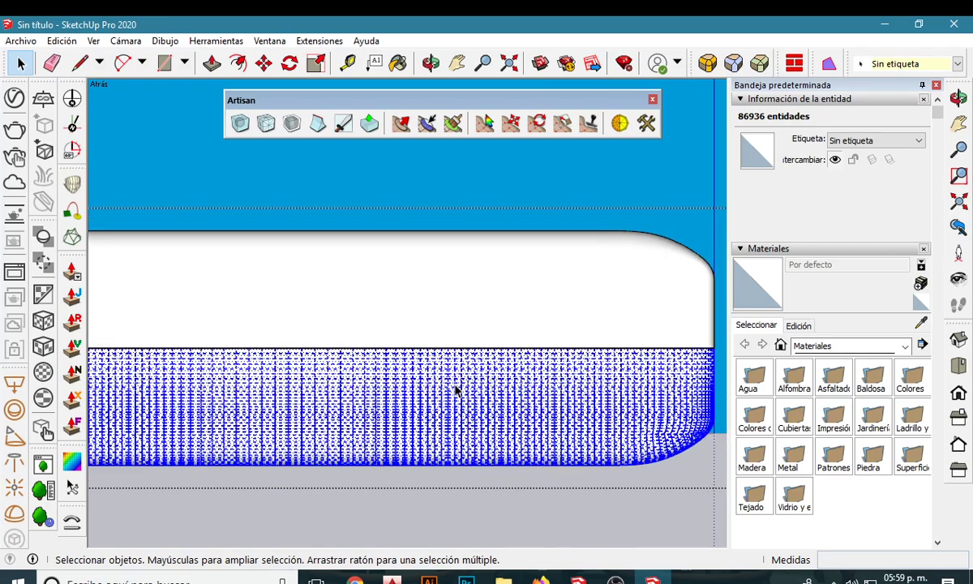
pyautogui.moveTo(471, 392)
pyautogui.mouseDown(button='middle')
pyautogui.moveTo(381, 432)
pyautogui.moveTo(349, 463)
pyautogui.moveTo(377, 450)
pyautogui.mouseUp(button='middle')
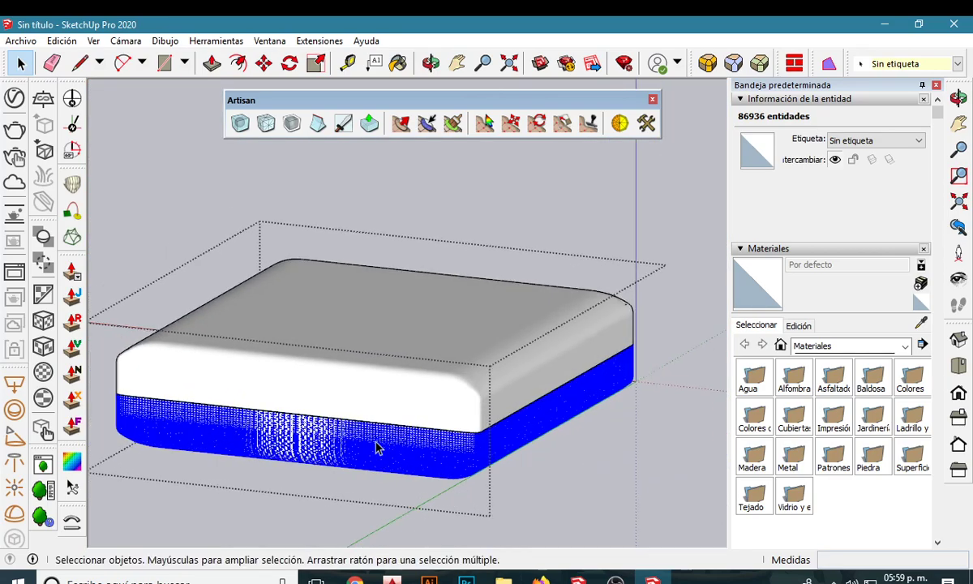
# Switch the camera to Perspective and orbit to a low three-quarter view of the cushion.
pyautogui.click(125, 41)
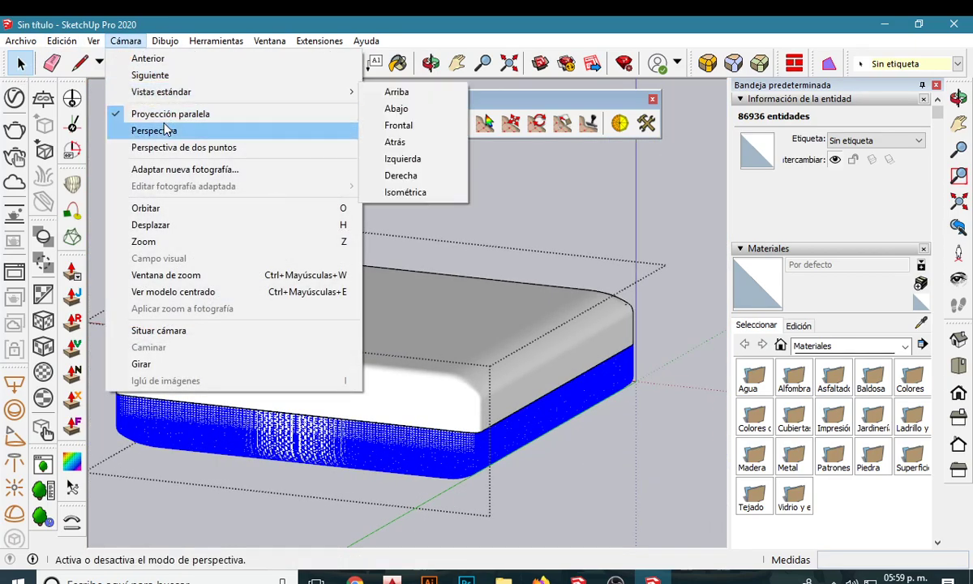
pyautogui.click(154, 130)
pyautogui.scroll(-2, 426, 384)
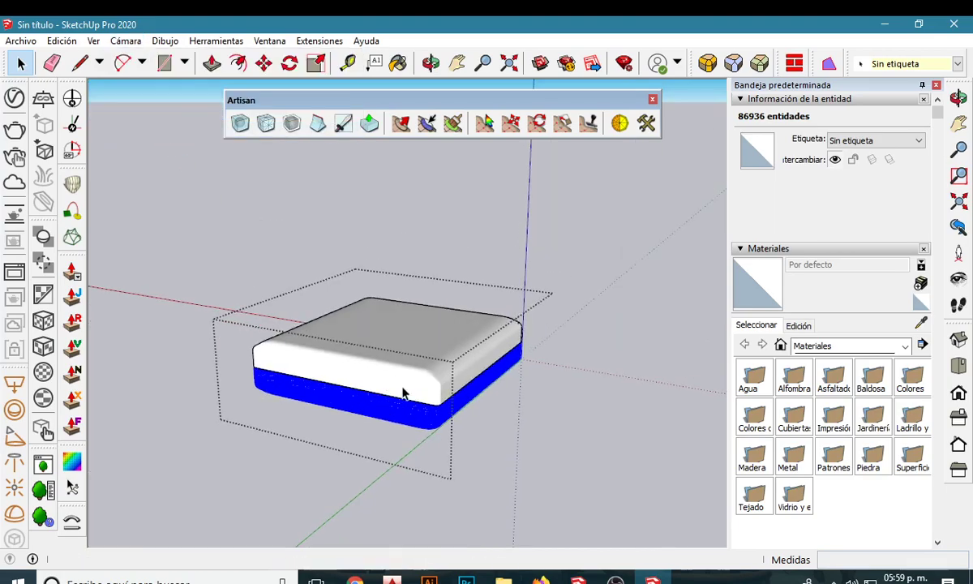
pyautogui.click(495, 316)
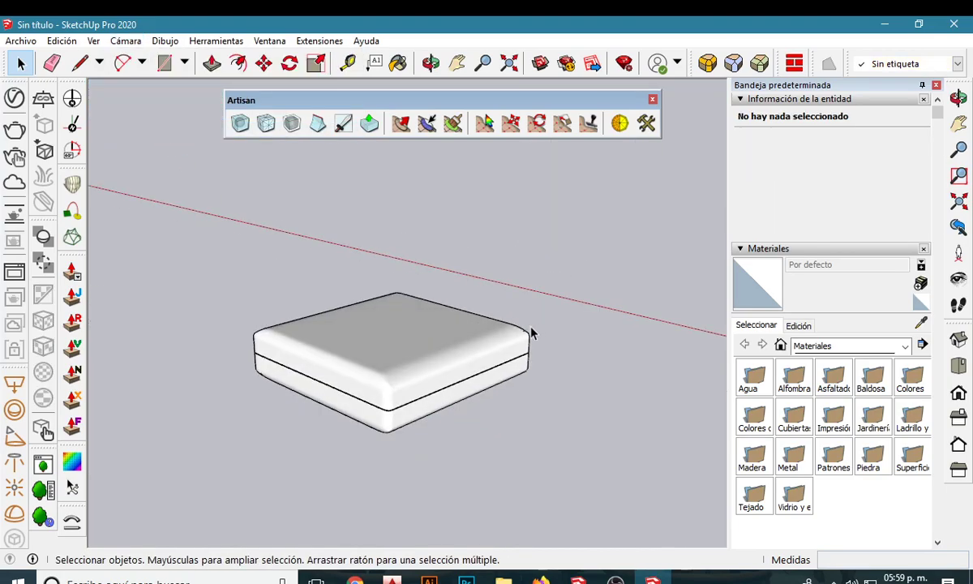
pyautogui.moveTo(532, 330)
pyautogui.mouseDown(button='middle')
pyautogui.moveTo(395, 343)
pyautogui.moveTo(321, 231)
pyautogui.moveTo(311, 269)
pyautogui.moveTo(321, 272)
pyautogui.moveTo(287, 308)
pyautogui.moveTo(330, 352)
pyautogui.moveTo(543, 343)
pyautogui.moveTo(295, 343)
pyautogui.moveTo(532, 373)
pyautogui.moveTo(338, 362)
pyautogui.mouseUp(button='middle')
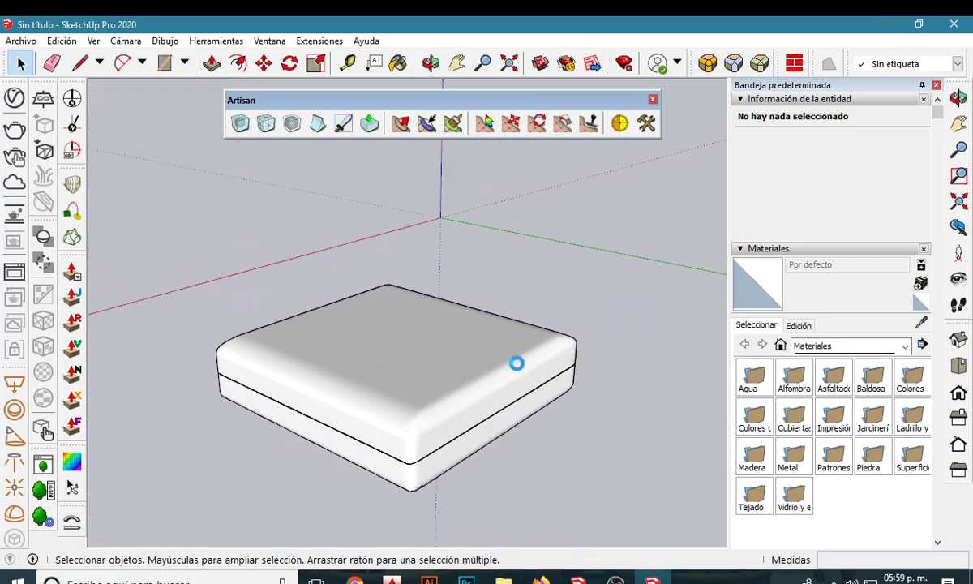
pyautogui.moveTo(516, 362)
pyautogui.mouseDown(button='middle')
pyautogui.moveTo(504, 401)
pyautogui.moveTo(217, 362)
pyautogui.moveTo(304, 380)
pyautogui.moveTo(348, 458)
pyautogui.moveTo(526, 286)
pyautogui.moveTo(556, 406)
pyautogui.moveTo(319, 440)
pyautogui.moveTo(409, 412)
pyautogui.moveTo(139, 430)
pyautogui.moveTo(451, 375)
pyautogui.moveTo(344, 394)
pyautogui.moveTo(426, 375)
pyautogui.mouseUp(button='middle')
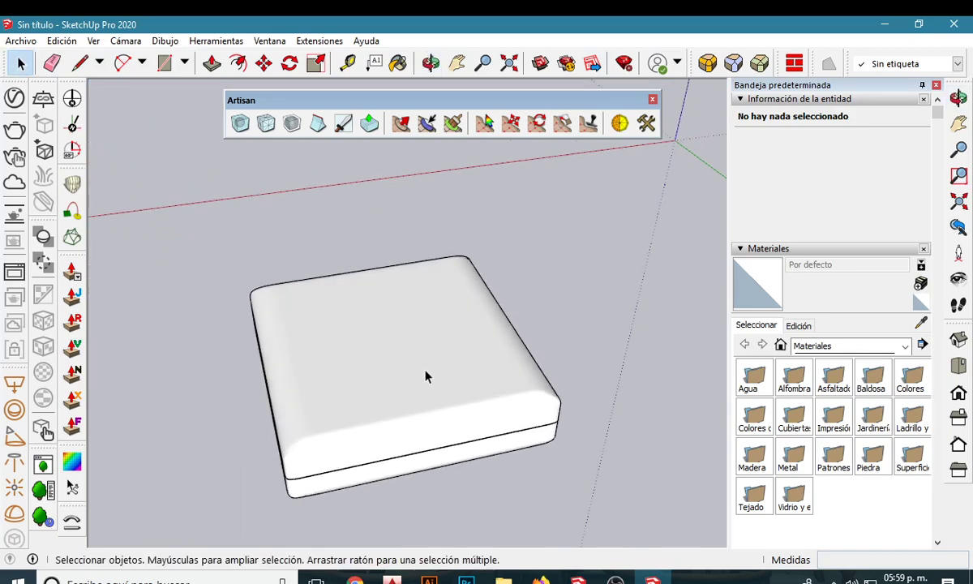
pyautogui.moveTo(389, 336)
pyautogui.mouseDown(button='middle')
pyautogui.moveTo(482, 230)
pyautogui.moveTo(442, 294)
pyautogui.moveTo(552, 225)
pyautogui.moveTo(413, 374)
pyautogui.moveTo(365, 403)
pyautogui.moveTo(343, 256)
pyautogui.moveTo(361, 287)
pyautogui.mouseUp(button='middle')
# Open the cushion group for editing and select its top face.
pyautogui.scroll(3, 326, 338)
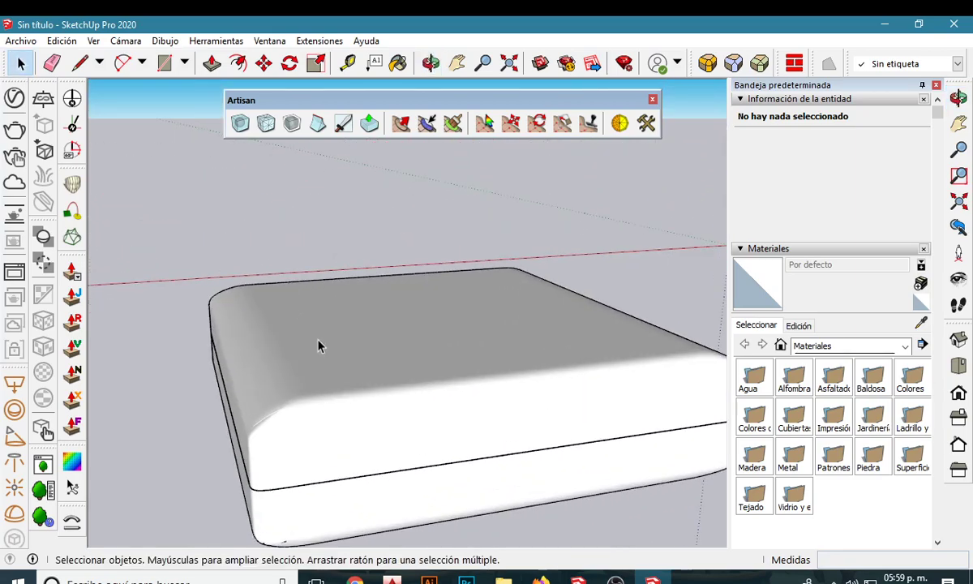
pyautogui.moveTo(319, 343)
pyautogui.mouseDown(button='middle')
pyautogui.moveTo(260, 350)
pyautogui.moveTo(267, 402)
pyautogui.moveTo(316, 397)
pyautogui.moveTo(306, 337)
pyautogui.moveTo(308, 371)
pyautogui.mouseUp(button='middle')
pyautogui.click(272, 384)
pyautogui.doubleClick(316, 397)
pyautogui.click(309, 394)
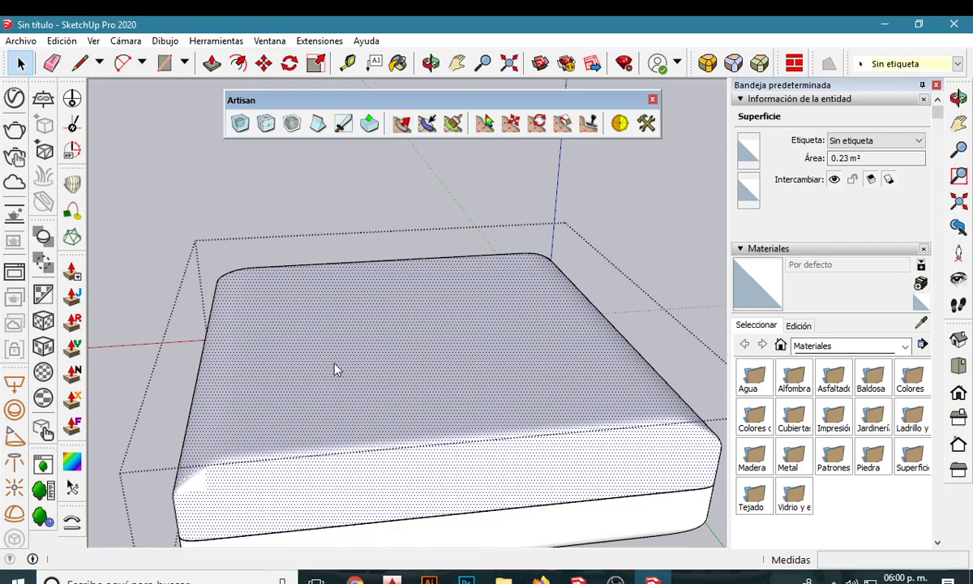
# Start the Artisan Sculpt Brush on the top face with a 0.015 radius.
pyautogui.click(369, 122)
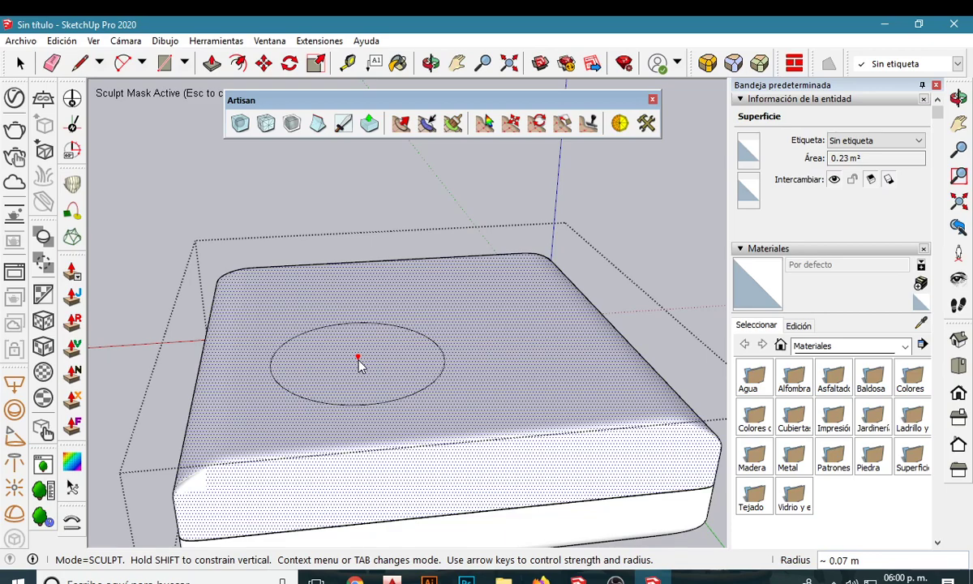
pyautogui.write('0.015')
# Confirm the brush radius, raise a first bump near the top's front-left, and clear the mask.
pyautogui.press('Return')
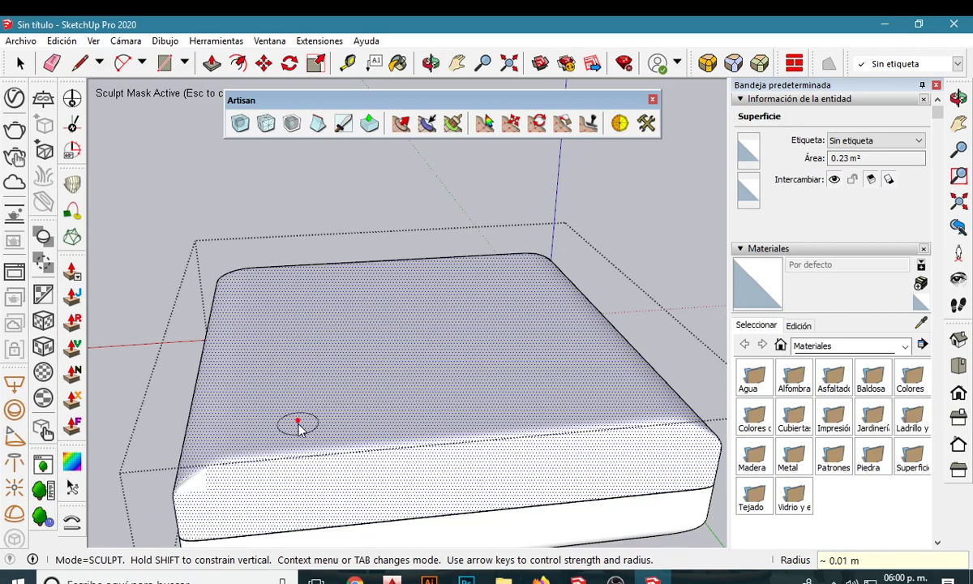
pyautogui.moveTo(297, 423)
pyautogui.mouseDown(button='middle')
pyautogui.moveTo(288, 419)
pyautogui.moveTo(273, 451)
pyautogui.mouseUp(button='middle')
pyautogui.scroll(2, 272, 451)
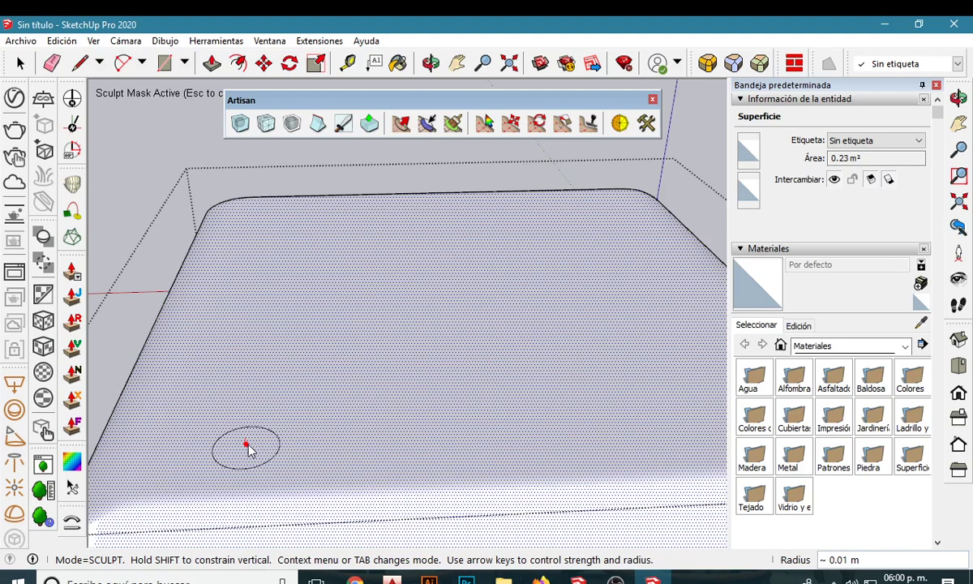
pyautogui.click(278, 438)
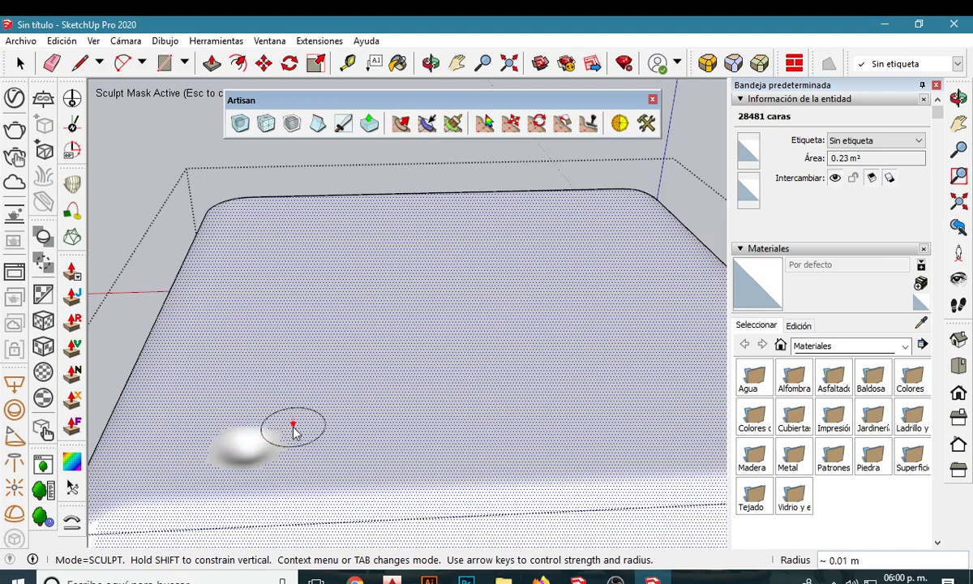
pyautogui.moveTo(293, 428)
pyautogui.mouseDown(button='middle')
pyautogui.moveTo(261, 384)
pyautogui.moveTo(265, 391)
pyautogui.mouseUp(button='middle')
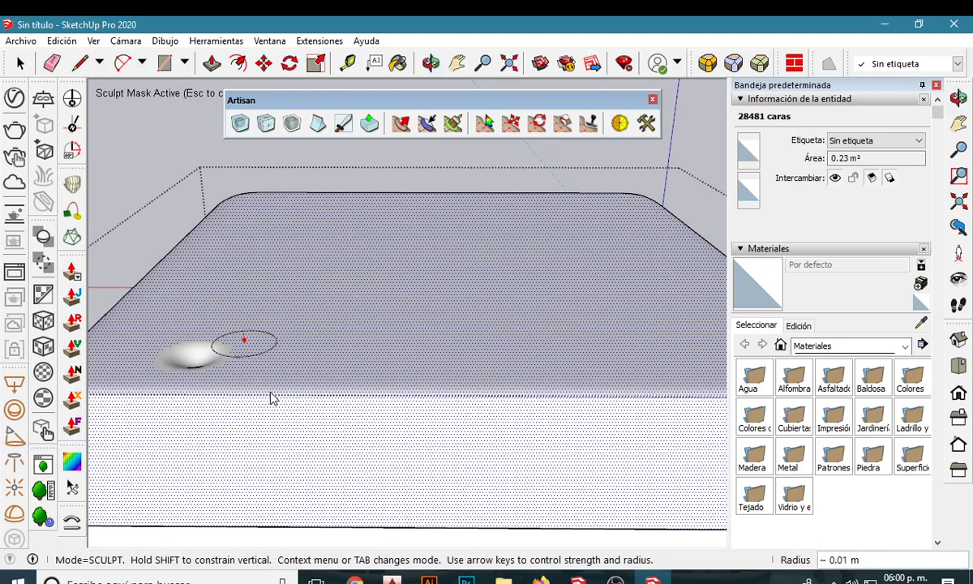
pyautogui.press('Escape')
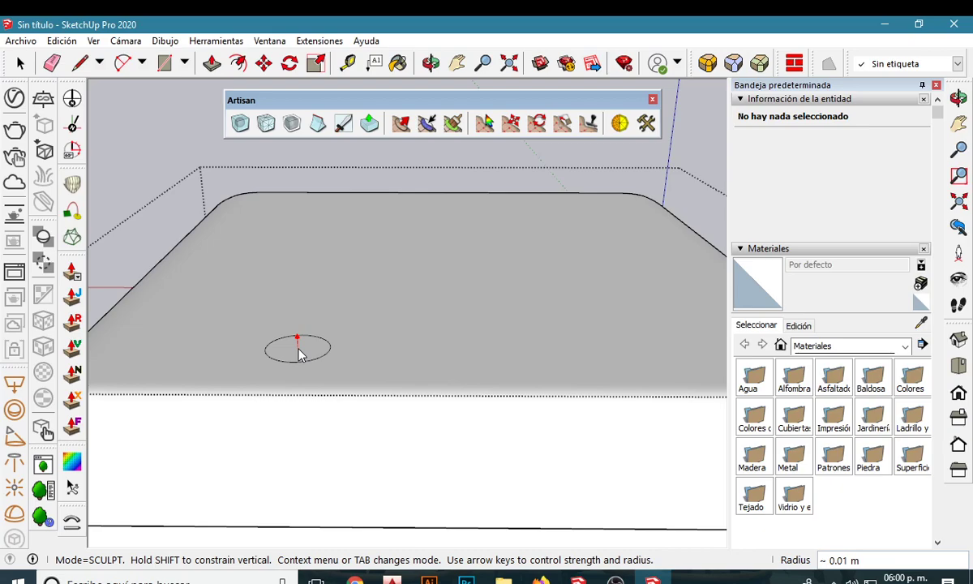
# Raise a row of further bumps along the front edge of the top face.
pyautogui.click(202, 362)
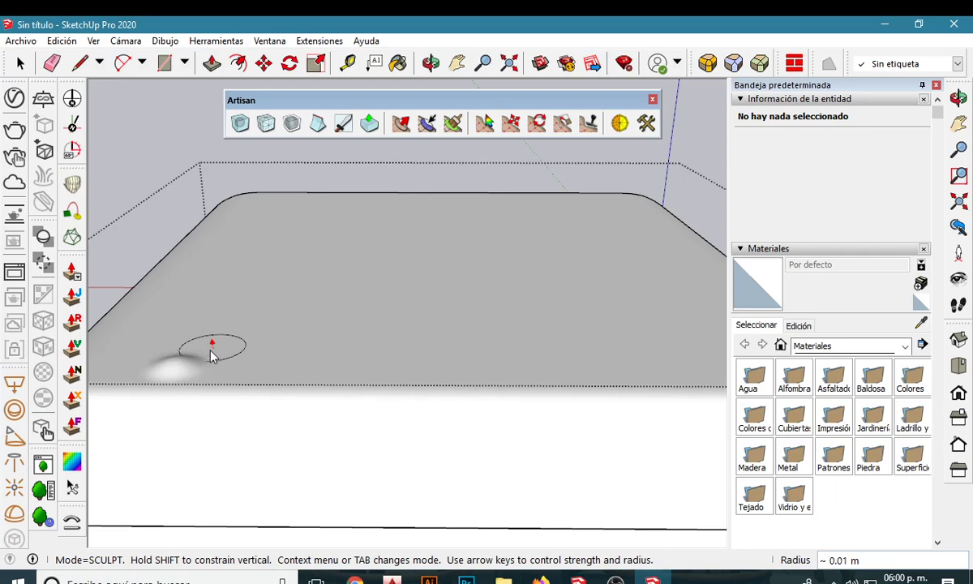
pyautogui.moveTo(203, 361)
pyautogui.mouseDown(button='middle')
pyautogui.moveTo(257, 293)
pyautogui.moveTo(214, 368)
pyautogui.mouseUp(button='middle')
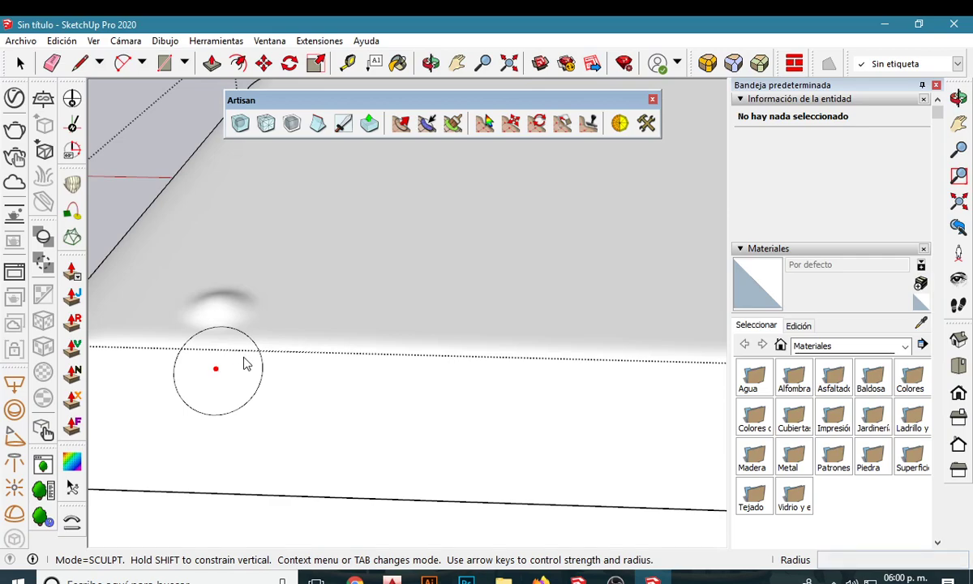
pyautogui.moveTo(264, 327); pyautogui.dragTo(265, 315, button='middle')
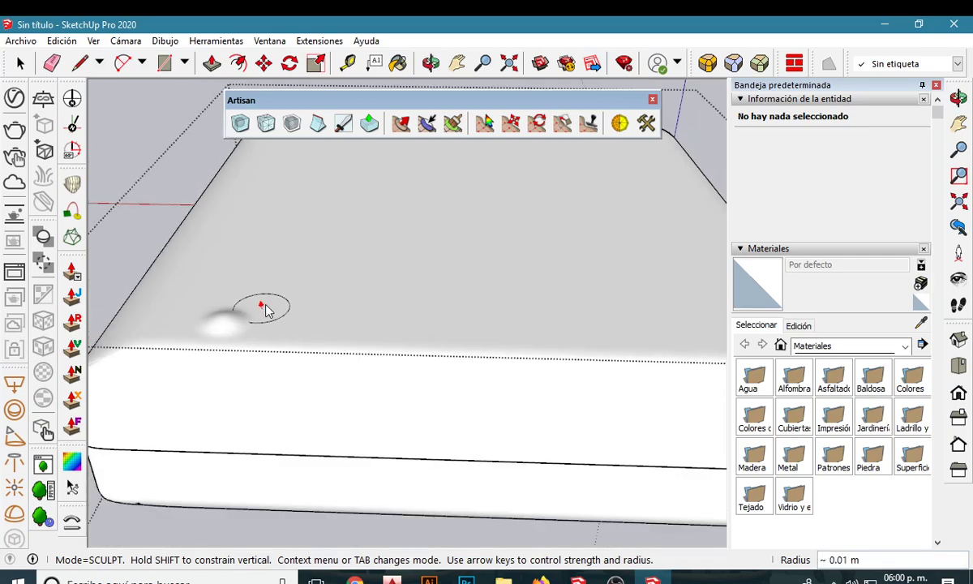
pyautogui.click(261, 306)
pyautogui.click(311, 280)
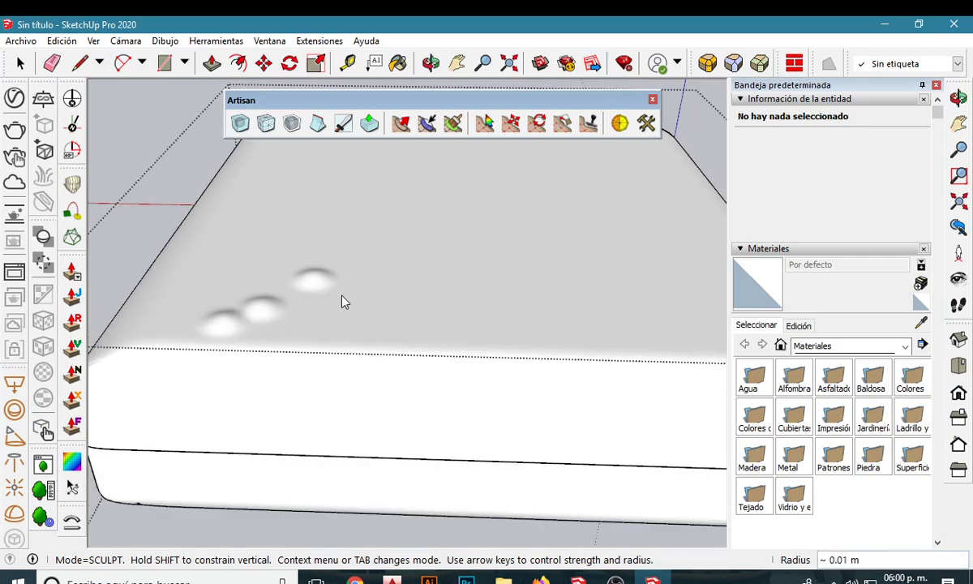
pyautogui.click(337, 247)
pyautogui.moveTo(390, 247)
pyautogui.mouseDown(button='middle')
pyautogui.moveTo(392, 274)
pyautogui.moveTo(374, 243)
pyautogui.mouseUp(button='middle')
pyautogui.scroll(2, 375, 247)
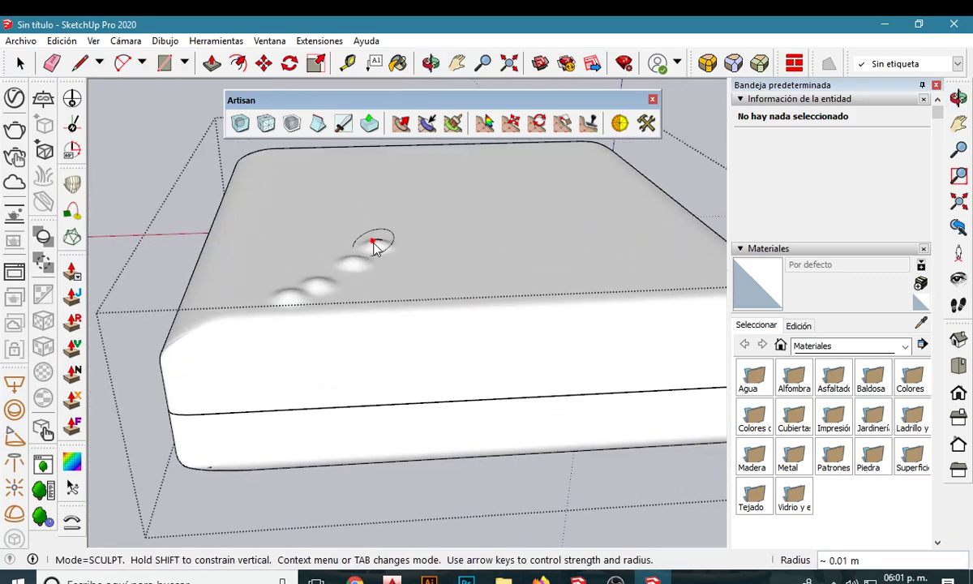
# Undo the last bumps and zoom in close on the cushion's top face.
pyautogui.hotkey('ctrl', 'z')
pyautogui.hotkey('ctrl', 'z')
pyautogui.hotkey('ctrl', 'z')
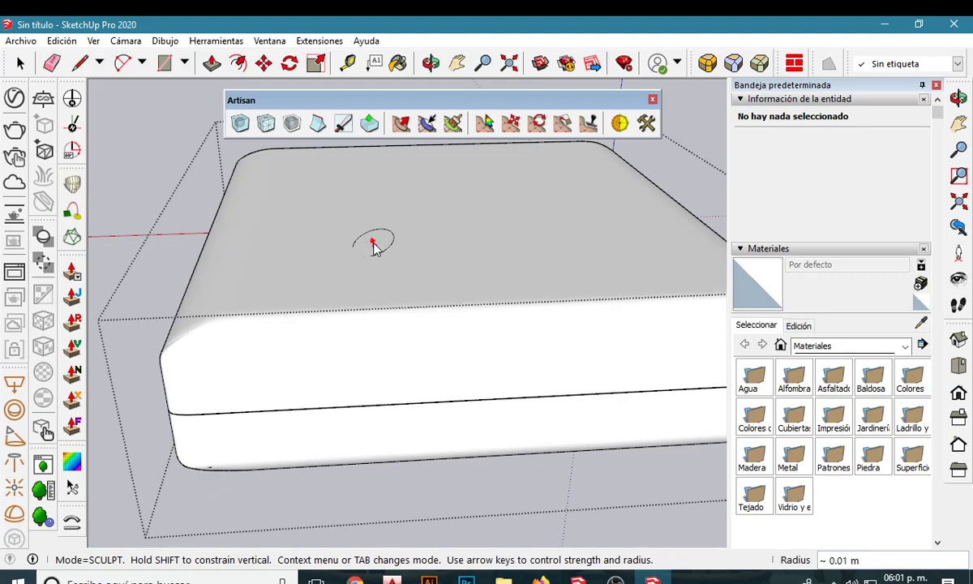
pyautogui.scroll(2, 340, 272)
pyautogui.moveTo(341, 272); pyautogui.dragTo(274, 271, button='middle')
pyautogui.scroll(1, 274, 271)
pyautogui.scroll(1, 274, 277)
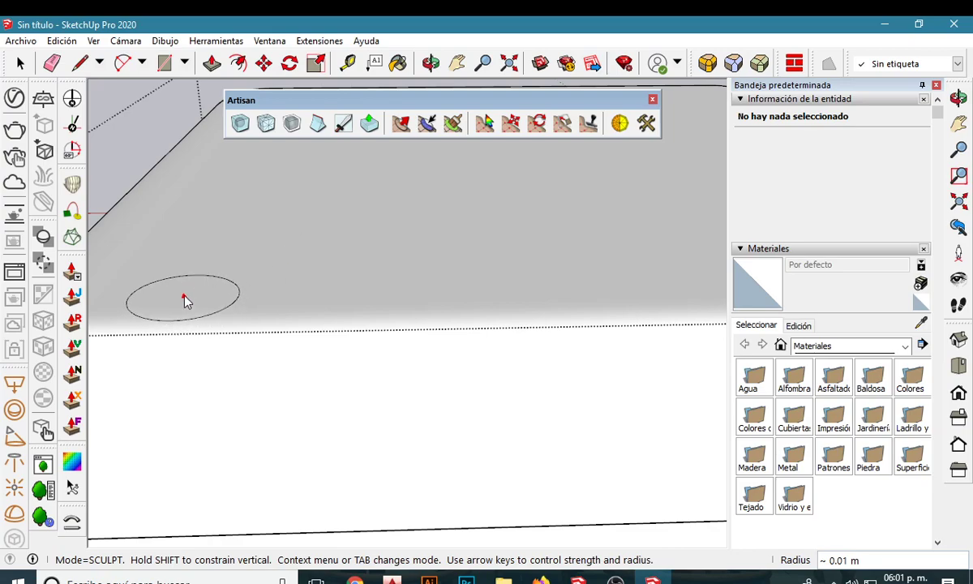
# Sculpt a soft swell near the front-left edge and orbit to inspect it.
pyautogui.moveTo(235, 285); pyautogui.dragTo(243, 275)
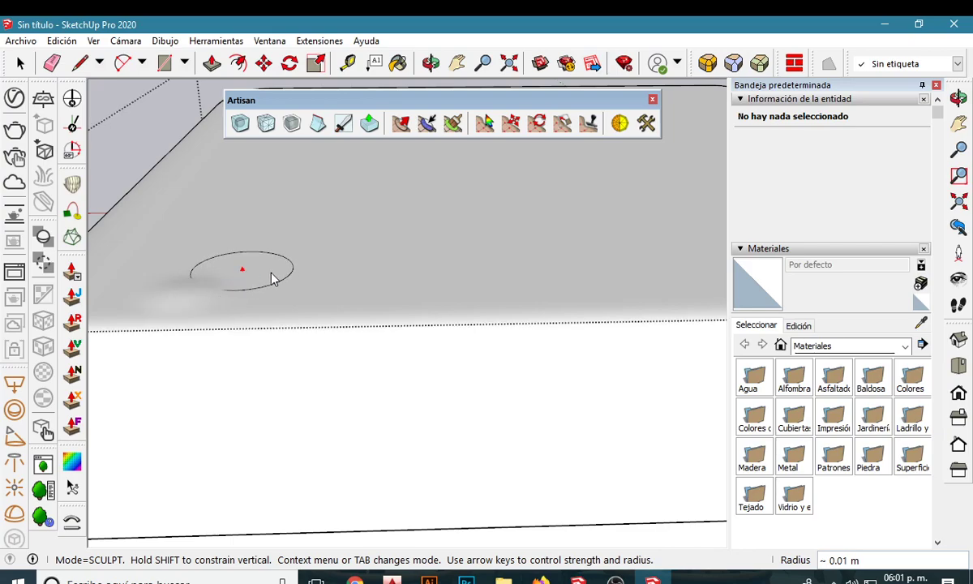
pyautogui.moveTo(317, 294)
pyautogui.mouseDown(button='middle')
pyautogui.moveTo(283, 319)
pyautogui.moveTo(294, 258)
pyautogui.mouseUp(button='middle')
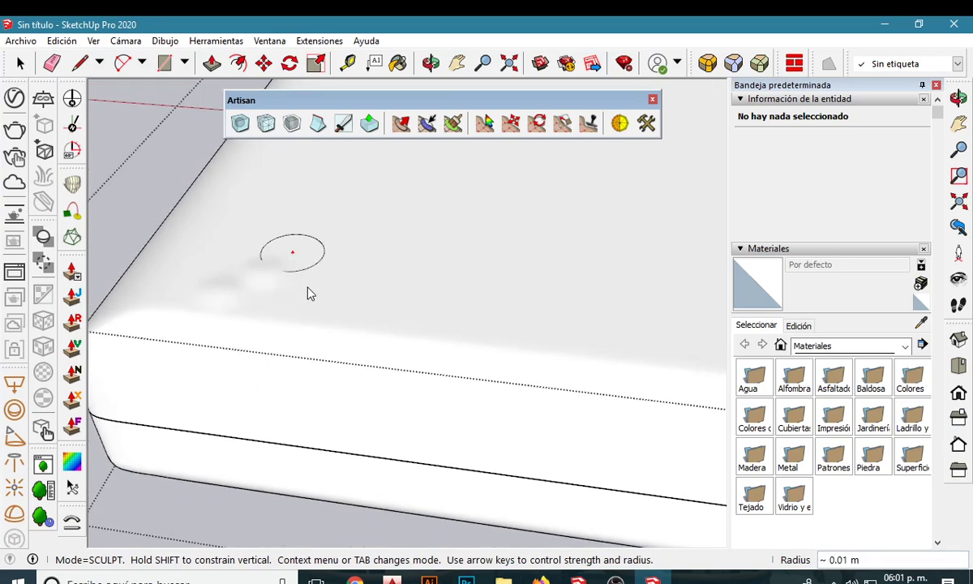
pyautogui.moveTo(308, 291)
pyautogui.mouseDown(button='middle')
pyautogui.moveTo(315, 273)
pyautogui.moveTo(295, 233)
pyautogui.mouseUp(button='middle')
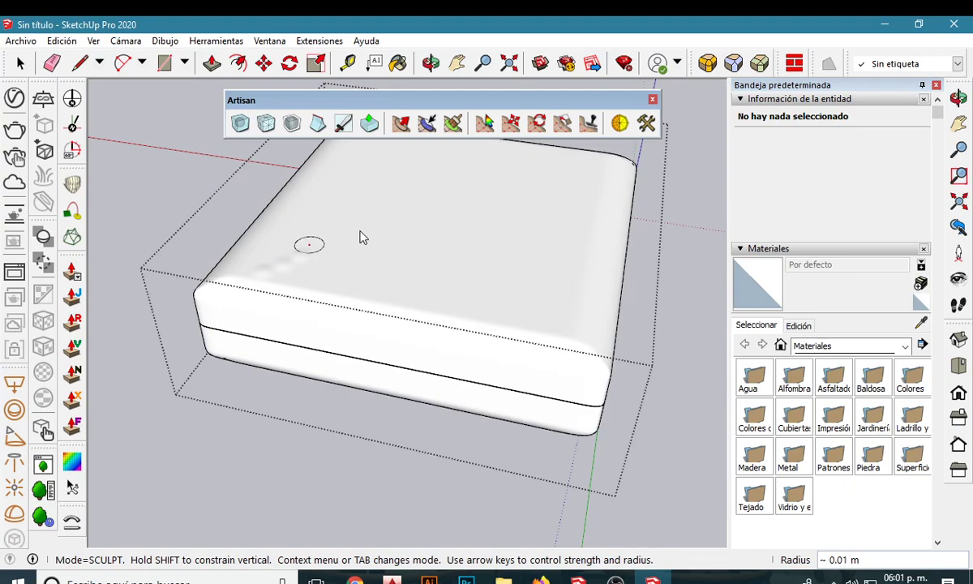
# Sculpt more bumps across the top and raise a small one near the front-right edge.
pyautogui.moveTo(362, 236); pyautogui.dragTo(398, 226)
pyautogui.moveTo(436, 279)
pyautogui.mouseDown(button='middle')
pyautogui.moveTo(449, 256)
pyautogui.moveTo(591, 163)
pyautogui.moveTo(441, 293)
pyautogui.mouseUp(button='middle')
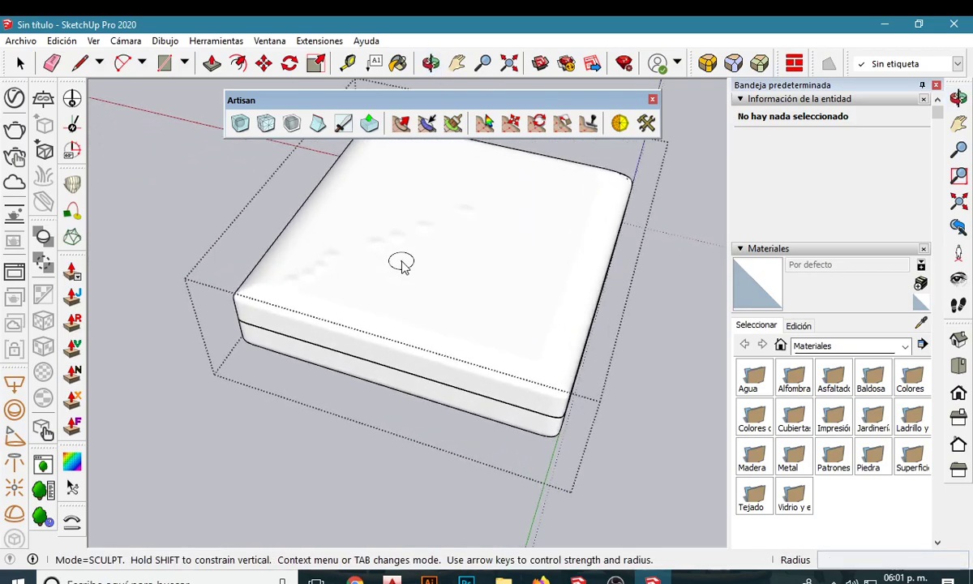
pyautogui.scroll(5, 397, 260)
pyautogui.moveTo(392, 252)
pyautogui.mouseDown(button='middle')
pyautogui.moveTo(451, 231)
pyautogui.moveTo(462, 247)
pyautogui.mouseUp(button='middle')
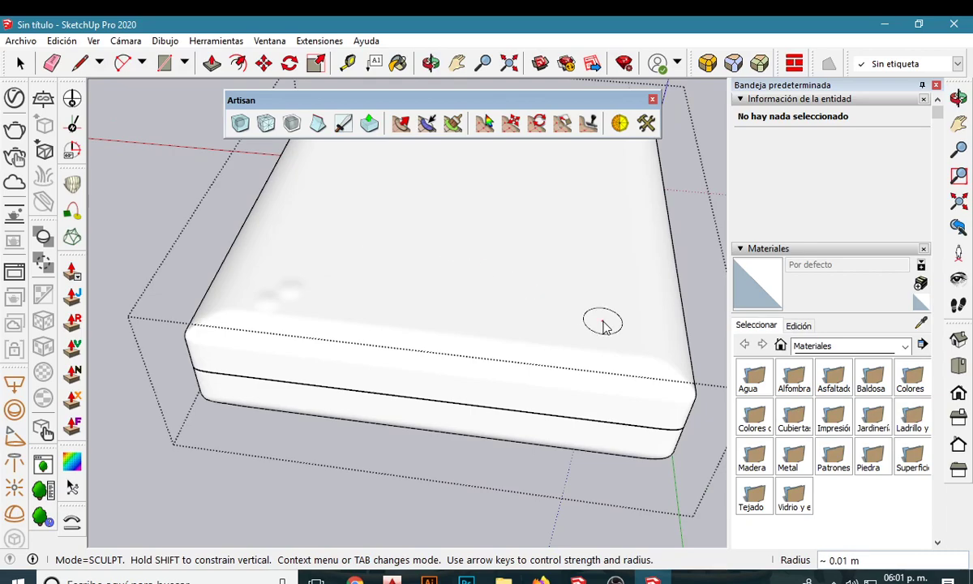
pyautogui.moveTo(603, 325)
pyautogui.mouseDown(button='middle')
pyautogui.moveTo(593, 287)
pyautogui.moveTo(618, 301)
pyautogui.mouseUp(button='middle')
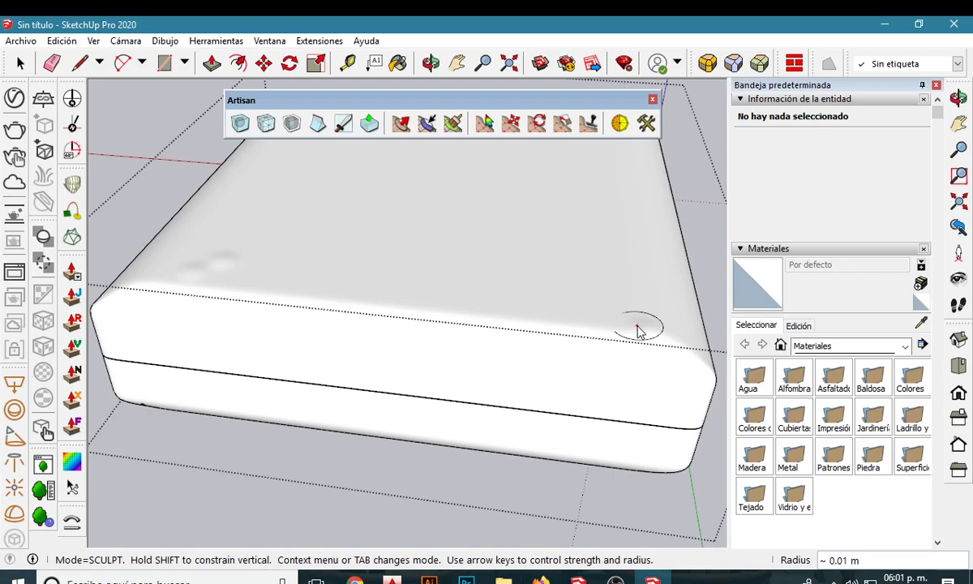
pyautogui.click(625, 332)
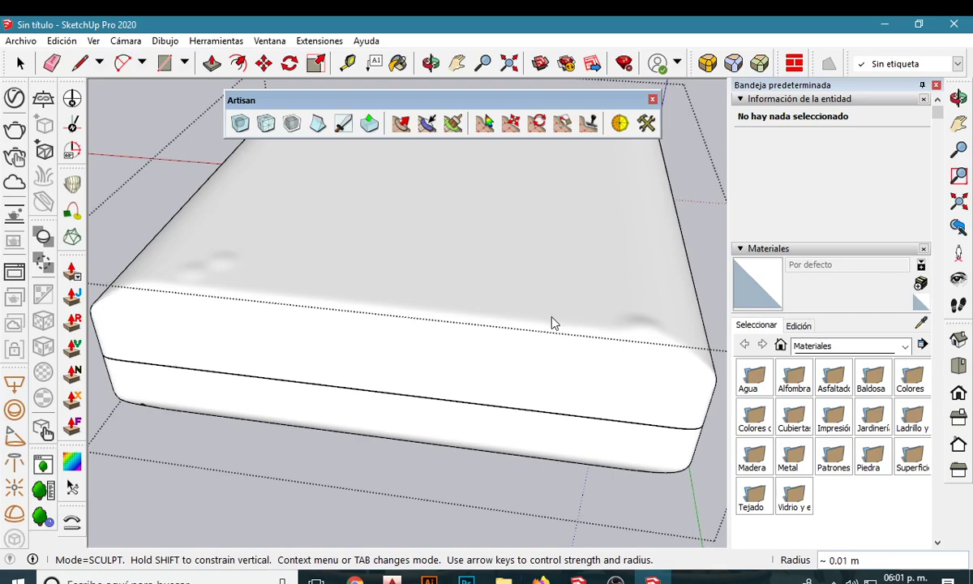
# Add a faint bump on the top face seen from above.
pyautogui.scroll(-3, 551, 322)
pyautogui.moveTo(378, 310); pyautogui.dragTo(508, 228, button='middle')
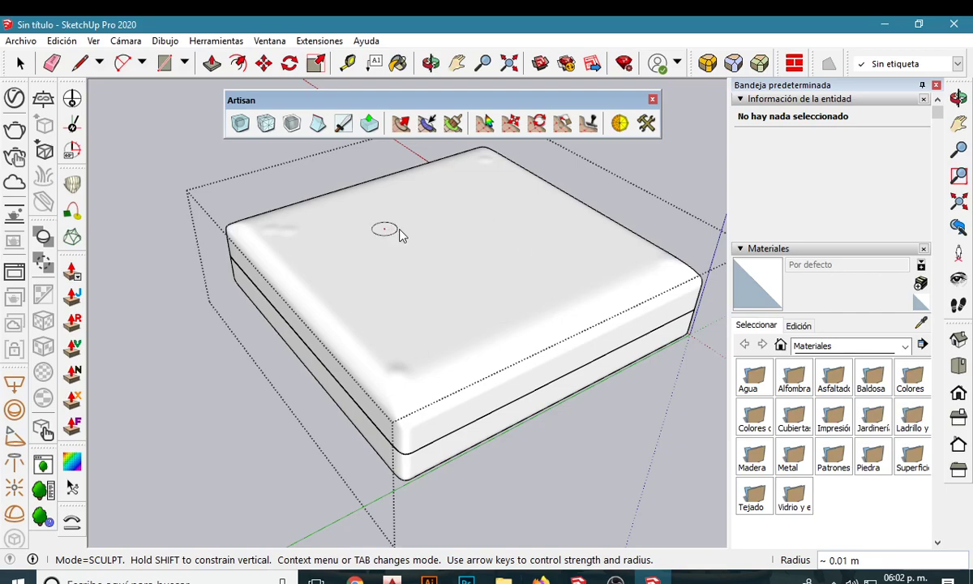
pyautogui.click(405, 234)
pyautogui.moveTo(490, 374); pyautogui.dragTo(301, 297, button='middle')
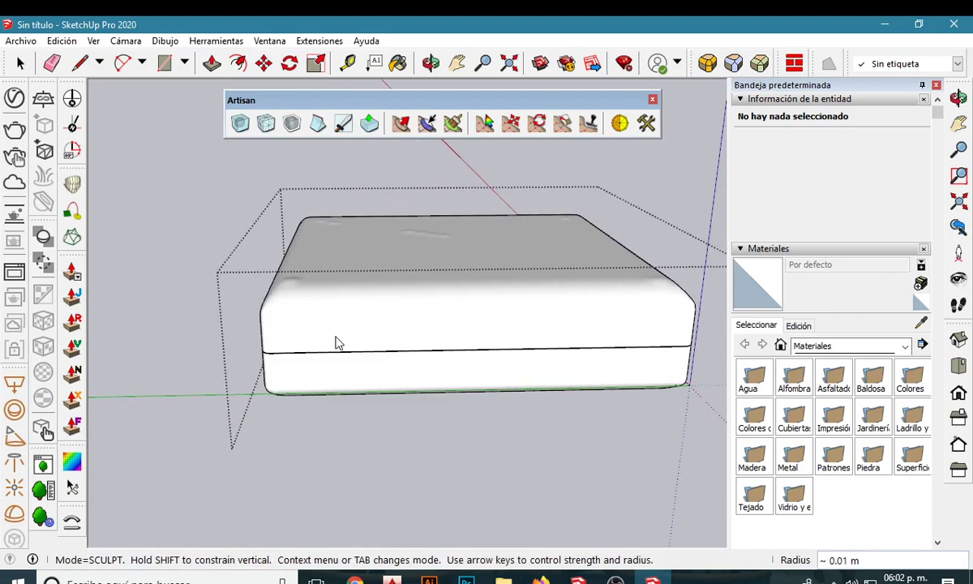
# Sculpt the left corner and add bumps along the top front edge.
pyautogui.scroll(-1, 335, 339)
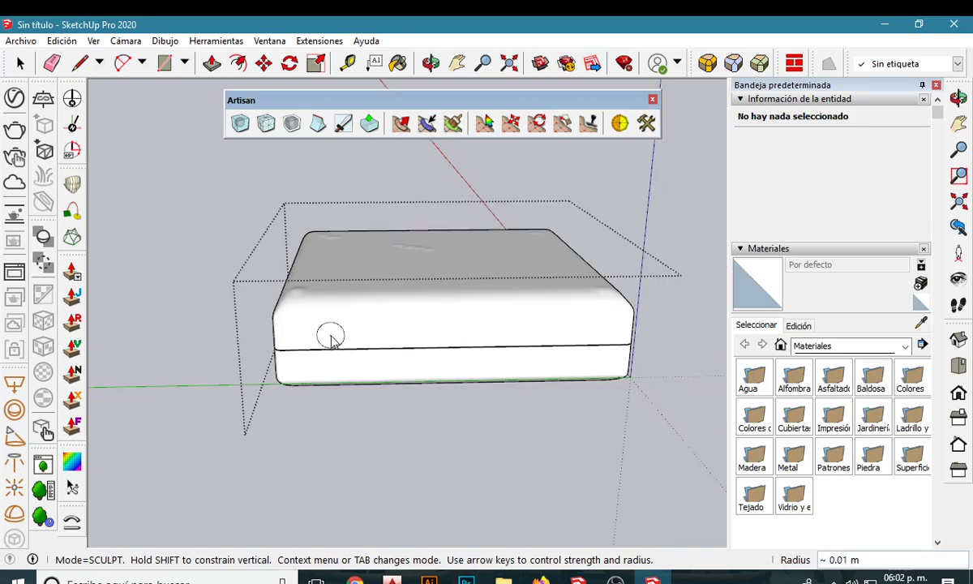
pyautogui.moveTo(330, 336)
pyautogui.mouseDown(button='middle')
pyautogui.moveTo(246, 304)
pyautogui.moveTo(217, 278)
pyautogui.moveTo(456, 310)
pyautogui.moveTo(332, 223)
pyautogui.moveTo(460, 311)
pyautogui.mouseUp(button='middle')
pyautogui.scroll(3, 219, 274)
pyautogui.moveTo(564, 300)
pyautogui.mouseDown(button='middle')
pyautogui.moveTo(456, 190)
pyautogui.moveTo(260, 261)
pyautogui.mouseUp(button='middle')
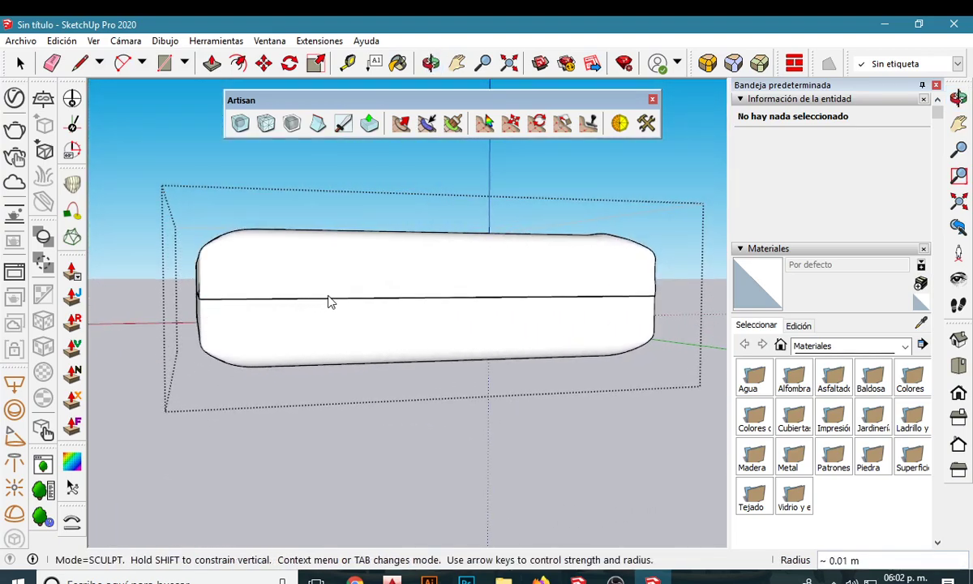
pyautogui.moveTo(337, 284)
pyautogui.mouseDown(button='middle')
pyautogui.moveTo(163, 337)
pyautogui.moveTo(180, 300)
pyautogui.moveTo(447, 345)
pyautogui.moveTo(621, 282)
pyautogui.moveTo(582, 312)
pyautogui.mouseUp(button='middle')
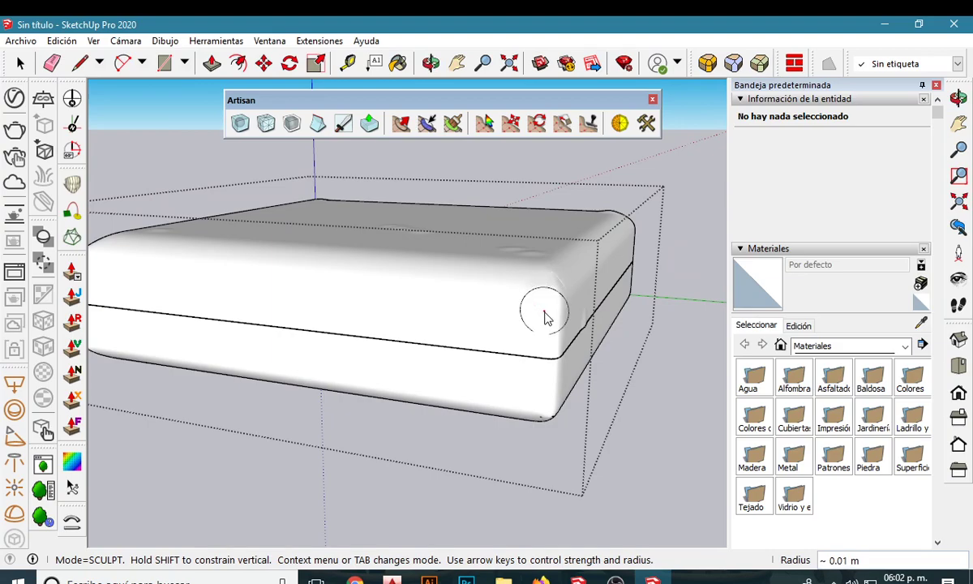
pyautogui.moveTo(541, 313)
pyautogui.mouseDown(button='middle')
pyautogui.moveTo(292, 272)
pyautogui.moveTo(316, 277)
pyautogui.mouseUp(button='middle')
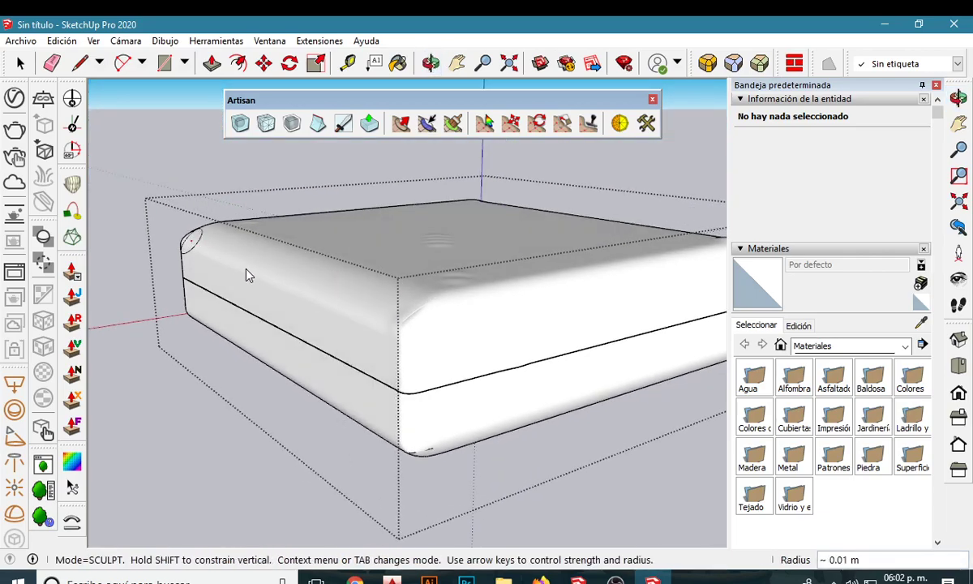
pyautogui.moveTo(248, 275); pyautogui.dragTo(290, 293)
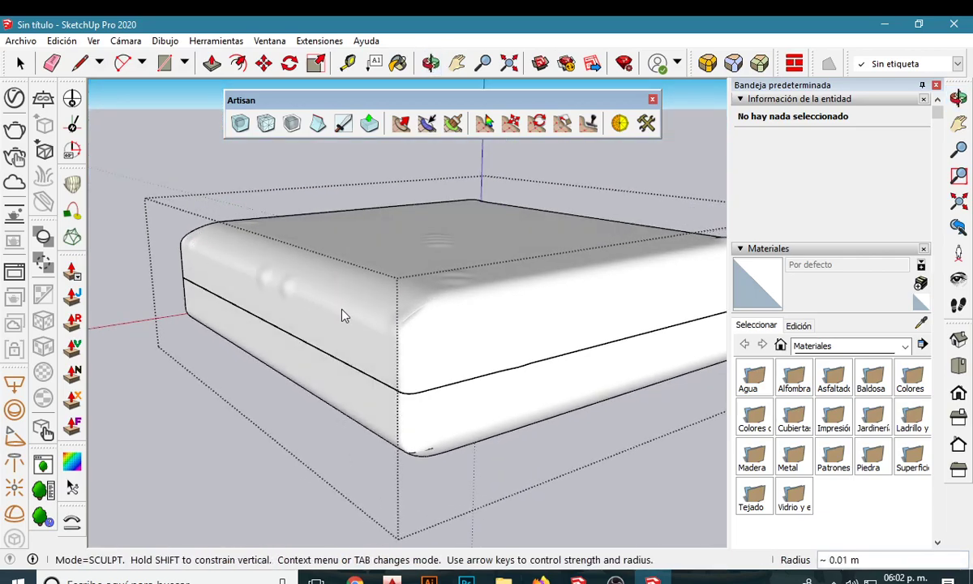
pyautogui.moveTo(341, 315); pyautogui.dragTo(359, 322)
# Sculpt small bumps on the top-left surface and extend them rightward along the top.
pyautogui.moveTo(301, 302)
pyautogui.mouseDown(button='middle')
pyautogui.moveTo(463, 308)
pyautogui.moveTo(293, 259)
pyautogui.moveTo(267, 276)
pyautogui.moveTo(336, 310)
pyautogui.mouseUp(button='middle')
pyautogui.scroll(-3, 336, 310)
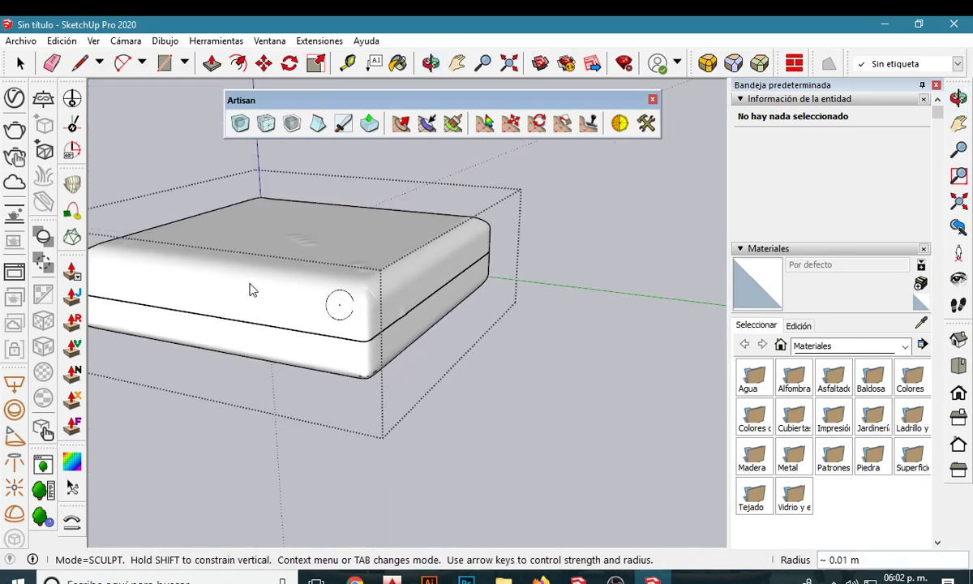
pyautogui.moveTo(250, 288)
pyautogui.mouseDown(button='middle')
pyautogui.moveTo(192, 240)
pyautogui.moveTo(189, 247)
pyautogui.mouseUp(button='middle')
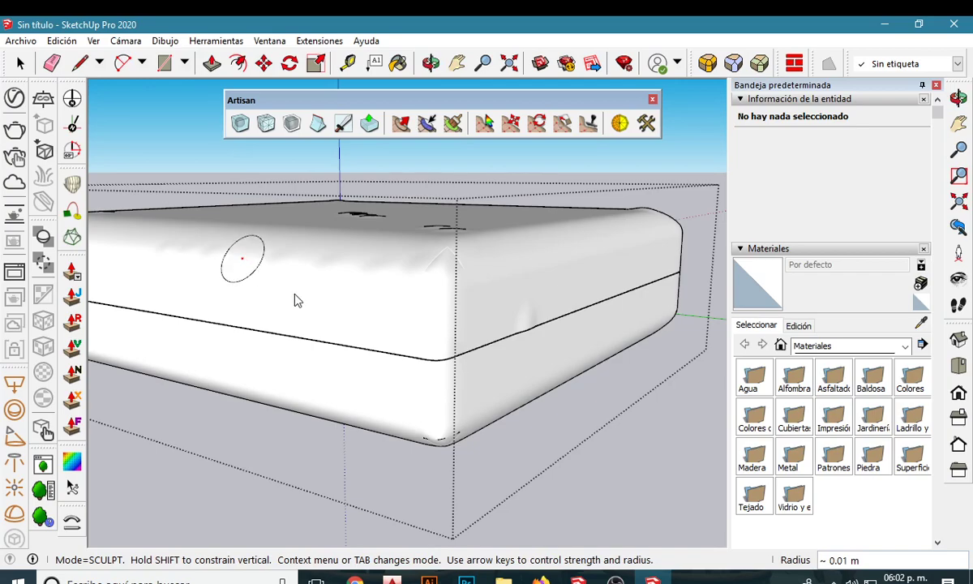
pyautogui.scroll(-3, 394, 344)
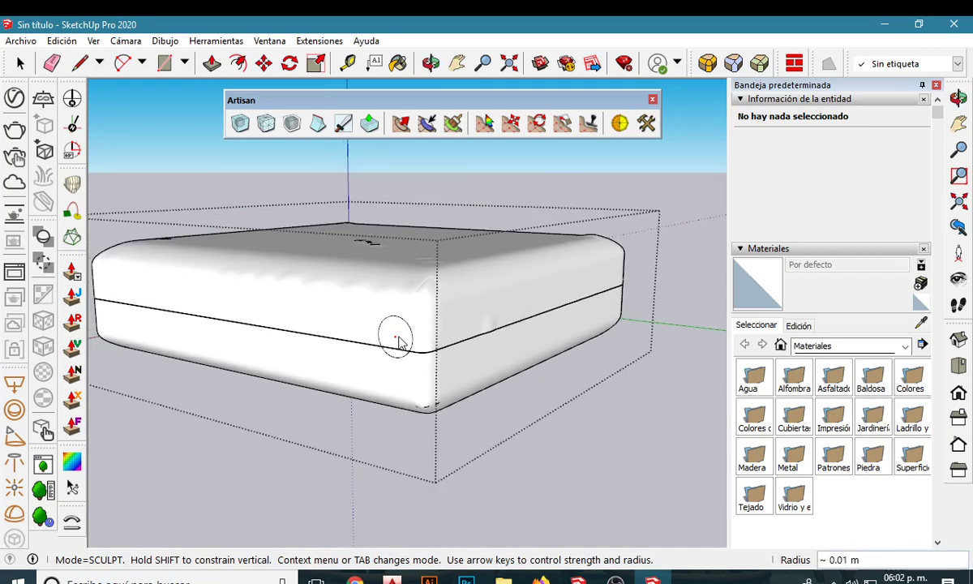
pyautogui.moveTo(391, 337); pyautogui.dragTo(250, 343, button='middle')
pyautogui.scroll(2, 332, 263)
pyautogui.scroll(2, 317, 255)
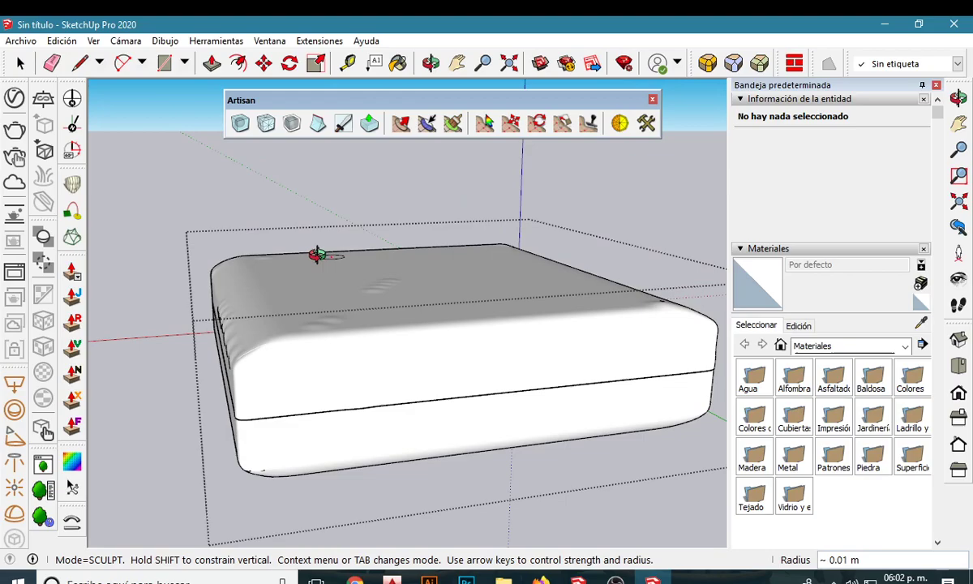
pyautogui.moveTo(316, 253)
pyautogui.mouseDown(button='middle')
pyautogui.moveTo(300, 299)
pyautogui.moveTo(438, 310)
pyautogui.mouseUp(button='middle')
pyautogui.moveTo(254, 317); pyautogui.dragTo(301, 341, button='middle')
pyautogui.scroll(3, 300, 341)
pyautogui.scroll(2, 276, 328)
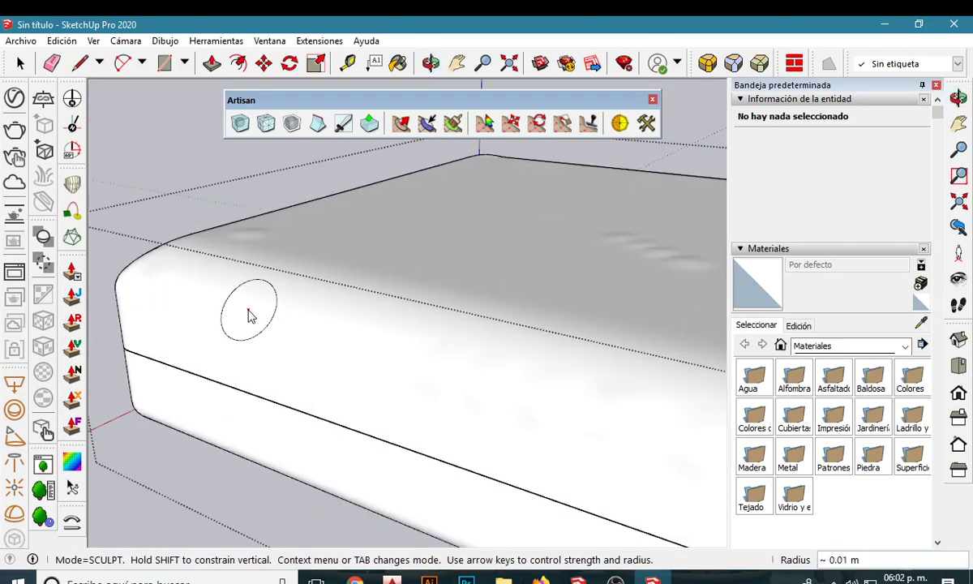
pyautogui.moveTo(248, 314); pyautogui.dragTo(207, 256, button='middle')
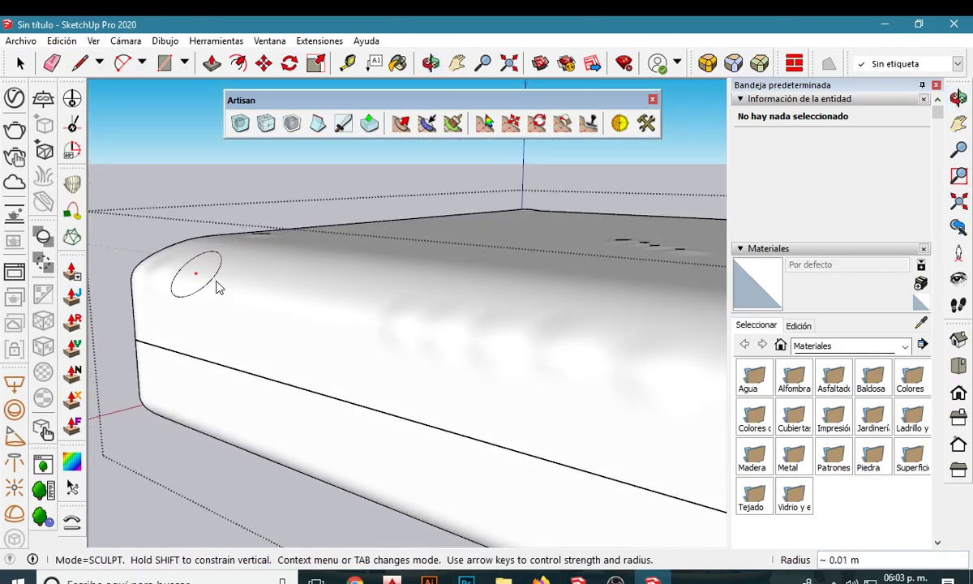
pyautogui.click(219, 289)
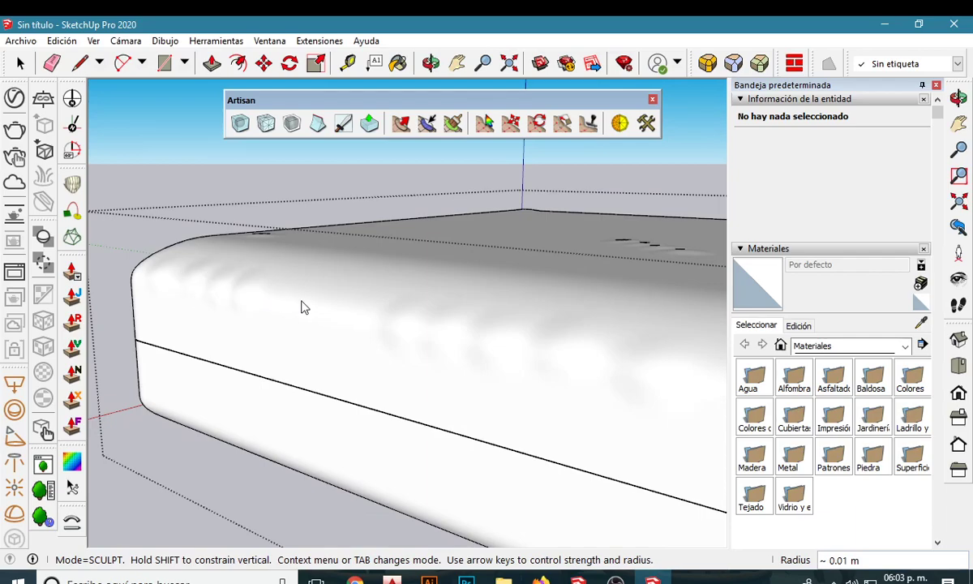
pyautogui.moveTo(301, 307); pyautogui.dragTo(347, 319)
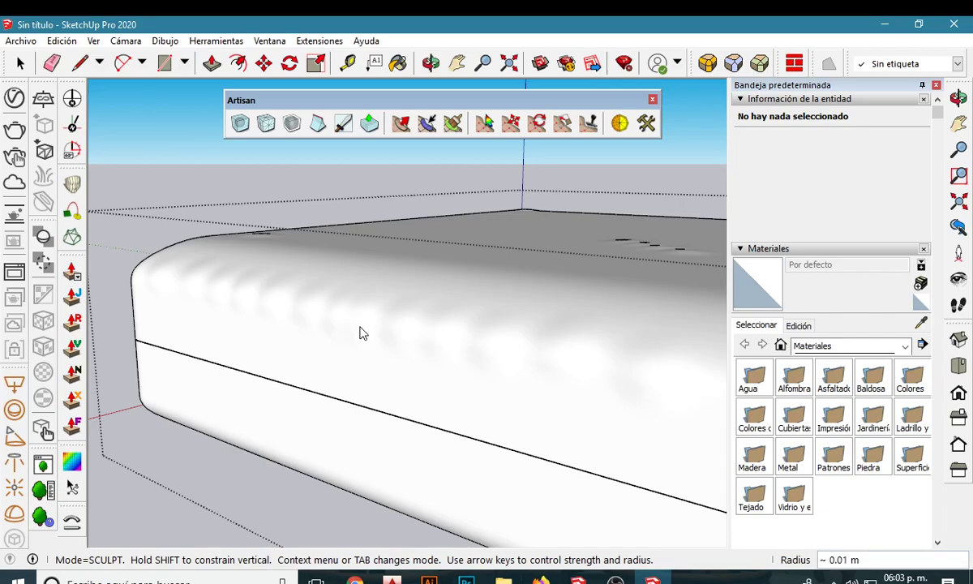
# Sculpt a soft bump on the cushion's front corner.
pyautogui.scroll(-3, 362, 332)
pyautogui.moveTo(358, 327)
pyautogui.mouseDown(button='middle')
pyautogui.moveTo(291, 343)
pyautogui.moveTo(365, 382)
pyautogui.moveTo(227, 383)
pyautogui.moveTo(98, 343)
pyautogui.moveTo(373, 337)
pyautogui.moveTo(403, 355)
pyautogui.moveTo(327, 405)
pyautogui.moveTo(369, 408)
pyautogui.moveTo(180, 365)
pyautogui.mouseUp(button='middle')
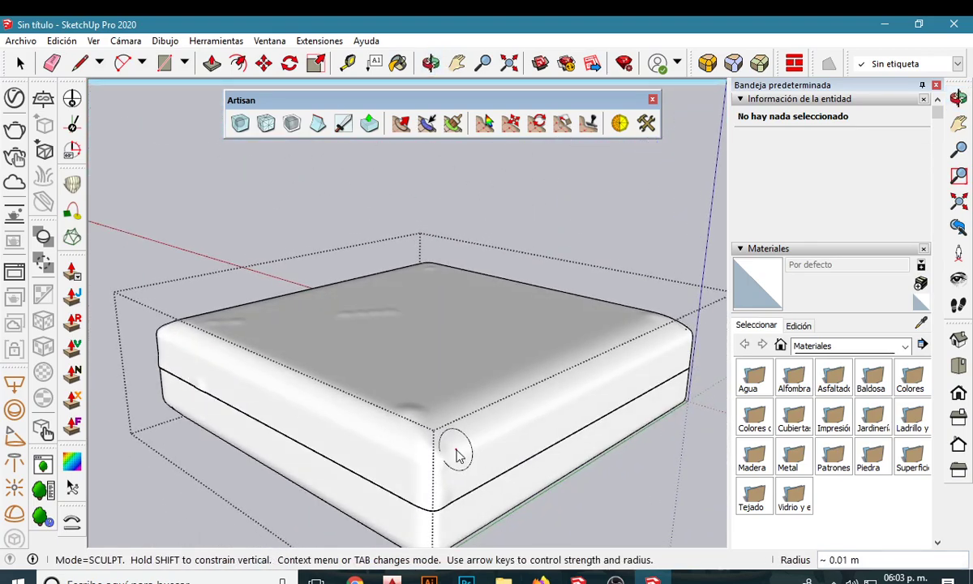
pyautogui.moveTo(485, 443); pyautogui.dragTo(534, 421)
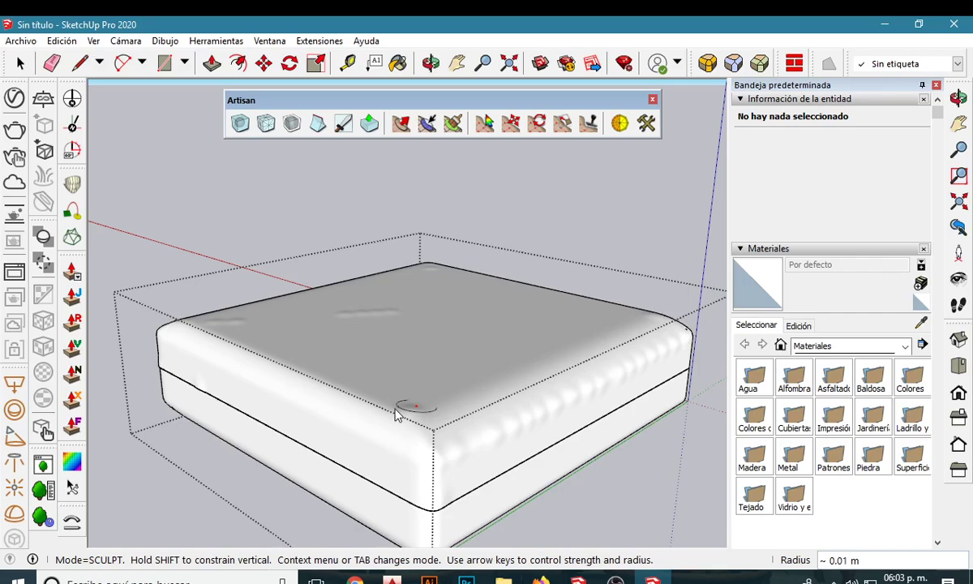
pyautogui.moveTo(397, 404)
pyautogui.mouseDown(button='middle')
pyautogui.moveTo(486, 343)
pyautogui.moveTo(487, 375)
pyautogui.moveTo(547, 373)
pyautogui.moveTo(473, 337)
pyautogui.moveTo(453, 347)
pyautogui.moveTo(452, 374)
pyautogui.moveTo(330, 419)
pyautogui.moveTo(460, 288)
pyautogui.mouseUp(button='middle')
# Close the Artisan tools, return to Select, and select the cushion group.
pyautogui.press('space')
pyautogui.scroll(-2, 365, 414)
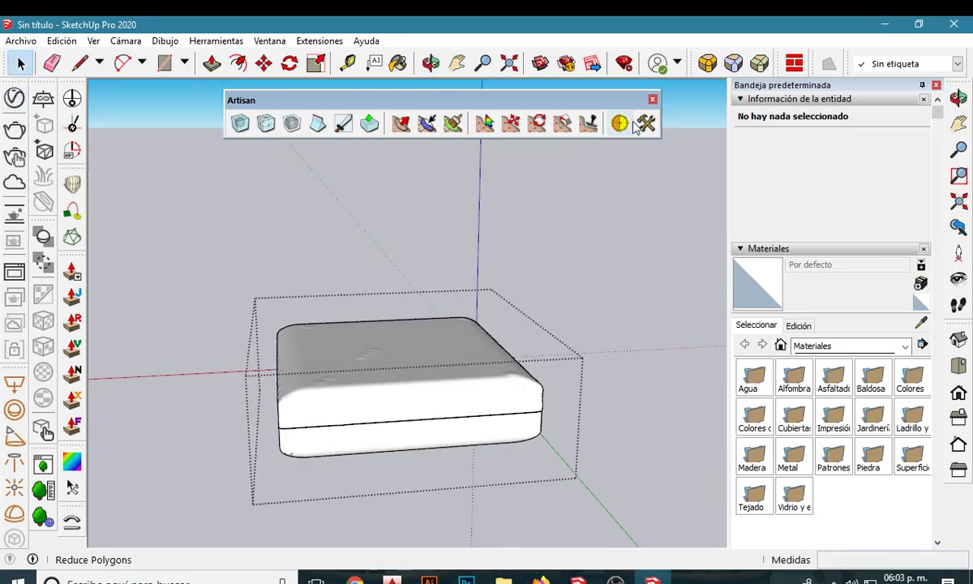
pyautogui.click(652, 98)
pyautogui.moveTo(442, 337); pyautogui.dragTo(426, 318, button='middle')
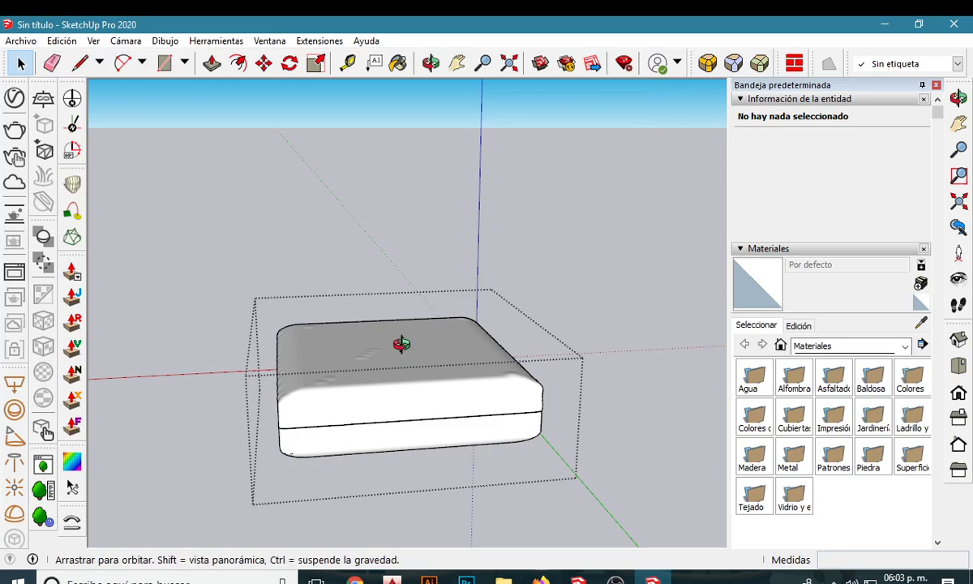
pyautogui.moveTo(267, 356)
pyautogui.mouseDown(button='middle')
pyautogui.moveTo(321, 298)
pyautogui.moveTo(398, 368)
pyautogui.moveTo(379, 370)
pyautogui.moveTo(357, 419)
pyautogui.mouseUp(button='middle')
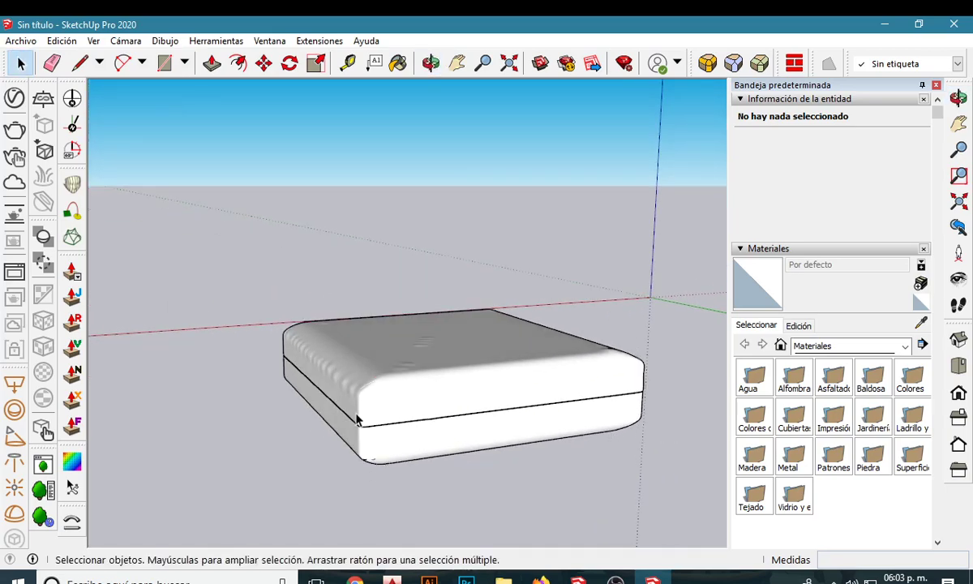
pyautogui.click(363, 381)
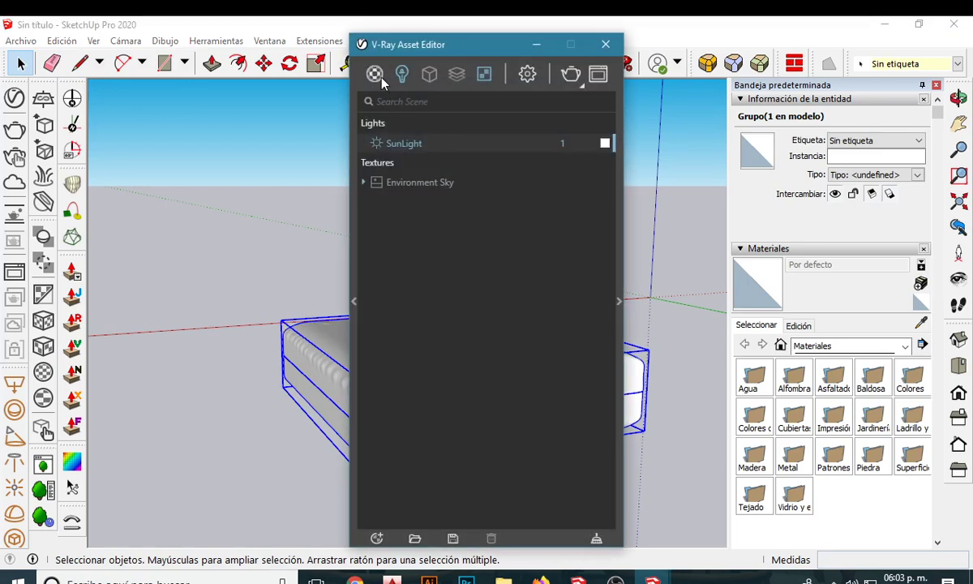
# Browse the V-Ray material library to the Materials > Fabric category.
pyautogui.click(373, 74)
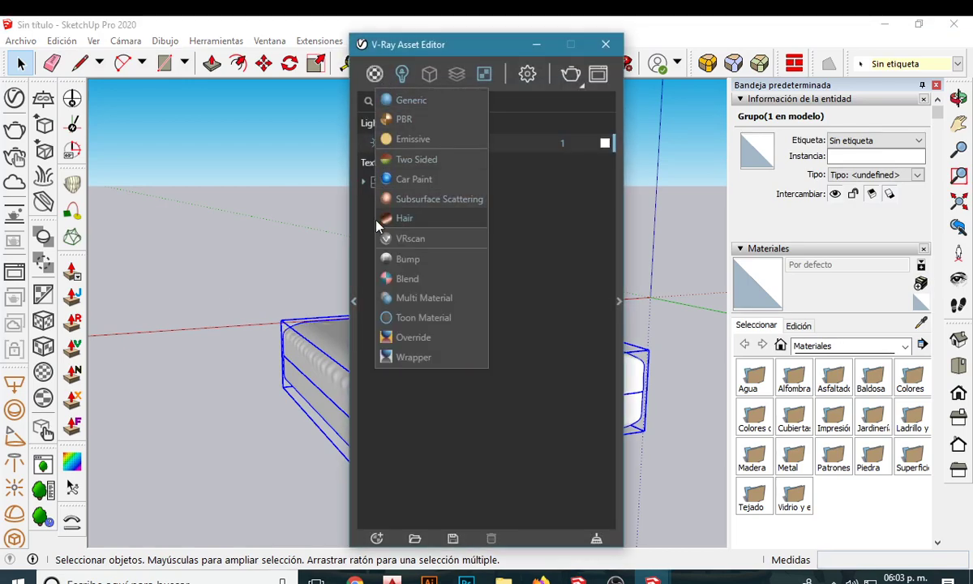
pyautogui.click(355, 302)
pyautogui.scroll(-2, 289, 266)
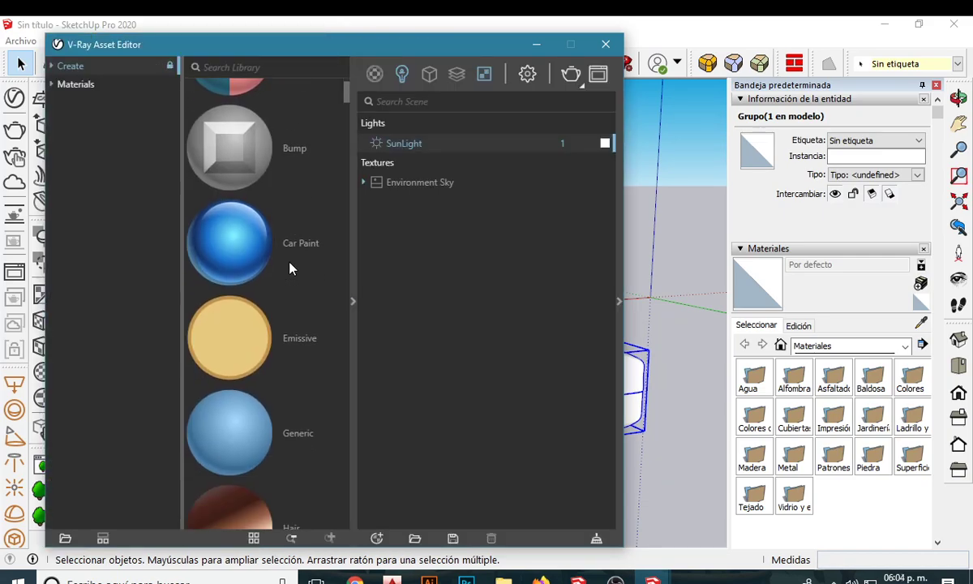
pyautogui.scroll(-2, 289, 266)
pyautogui.scroll(-1, 290, 266)
pyautogui.scroll(-1, 290, 266)
pyautogui.scroll(-2, 296, 324)
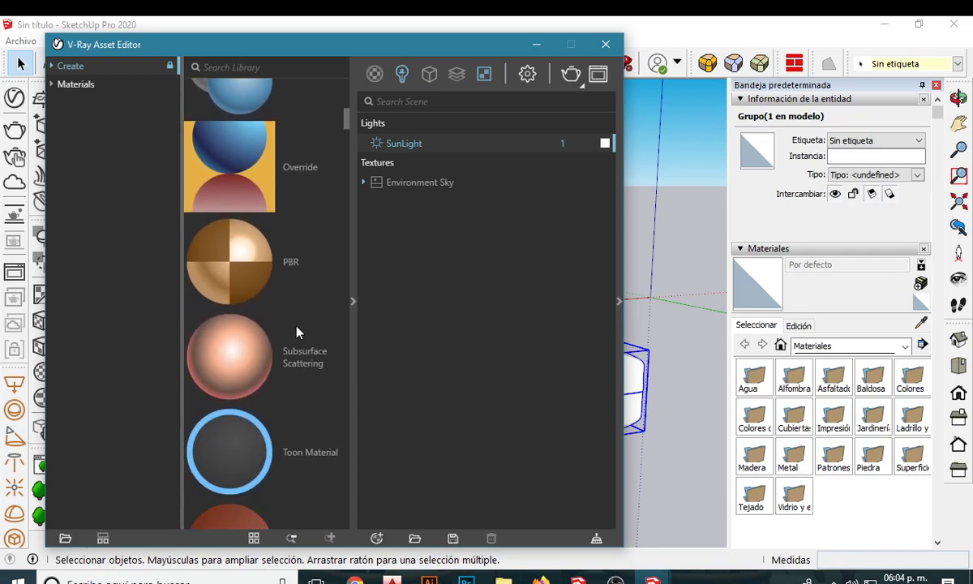
pyautogui.scroll(-1, 297, 357)
pyautogui.scroll(6, 267, 316)
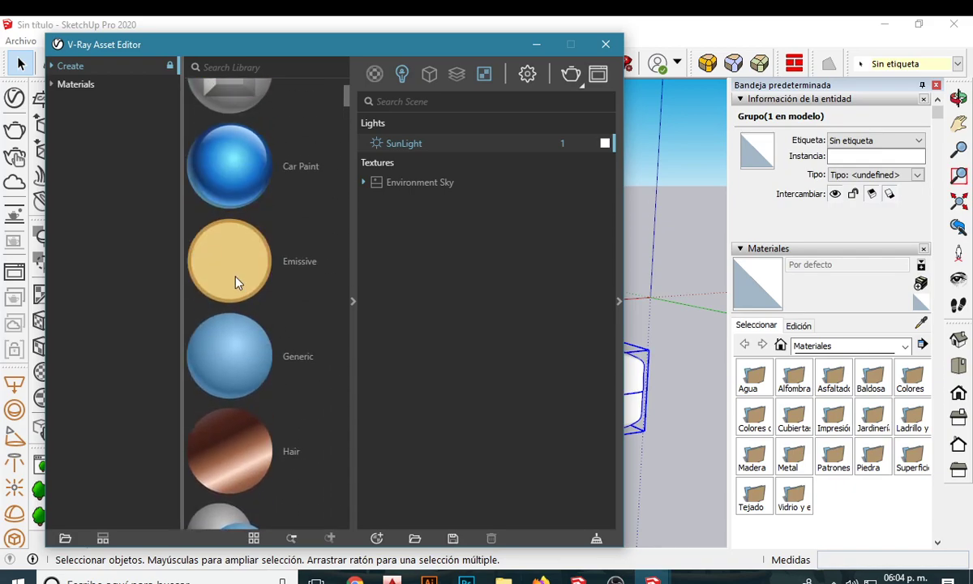
pyautogui.click(52, 86)
pyautogui.click(81, 211)
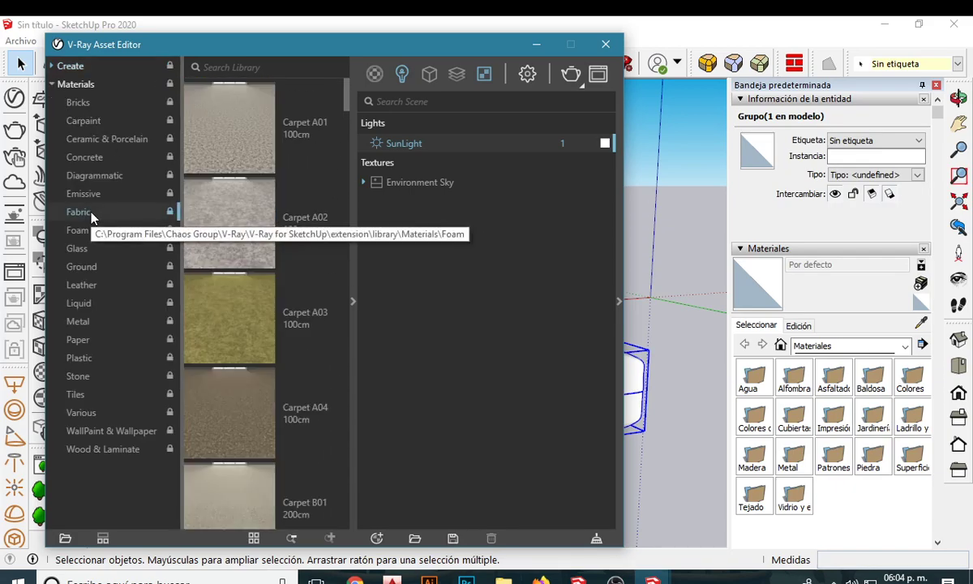
# Apply Fabric A01 to the selected cushion and close the asset editor.
pyautogui.scroll(-3, 278, 266)
pyautogui.scroll(-2, 279, 272)
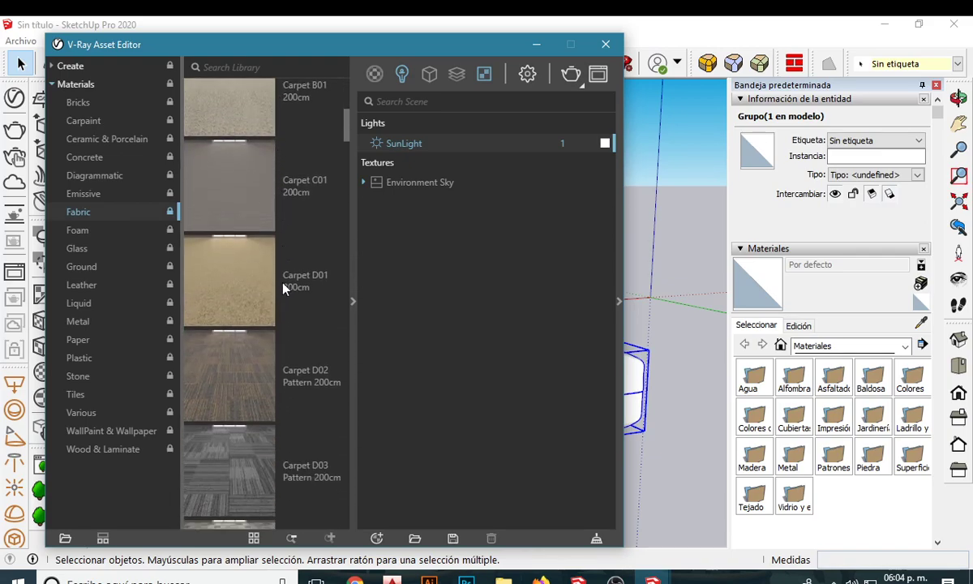
pyautogui.scroll(-2, 282, 284)
pyautogui.scroll(-1, 283, 304)
pyautogui.scroll(-1, 284, 306)
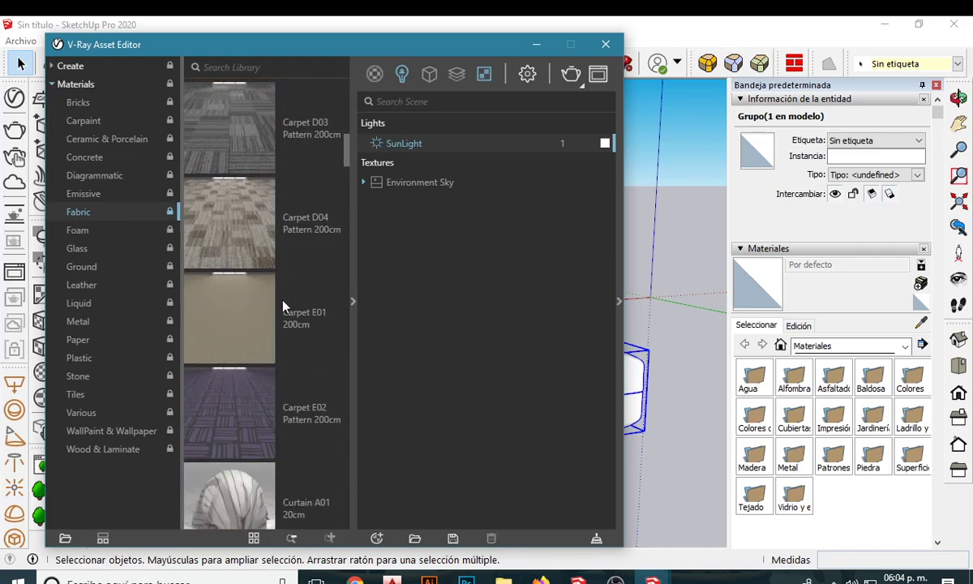
pyautogui.scroll(-1, 284, 306)
pyautogui.scroll(-2, 284, 306)
pyautogui.scroll(-2, 284, 306)
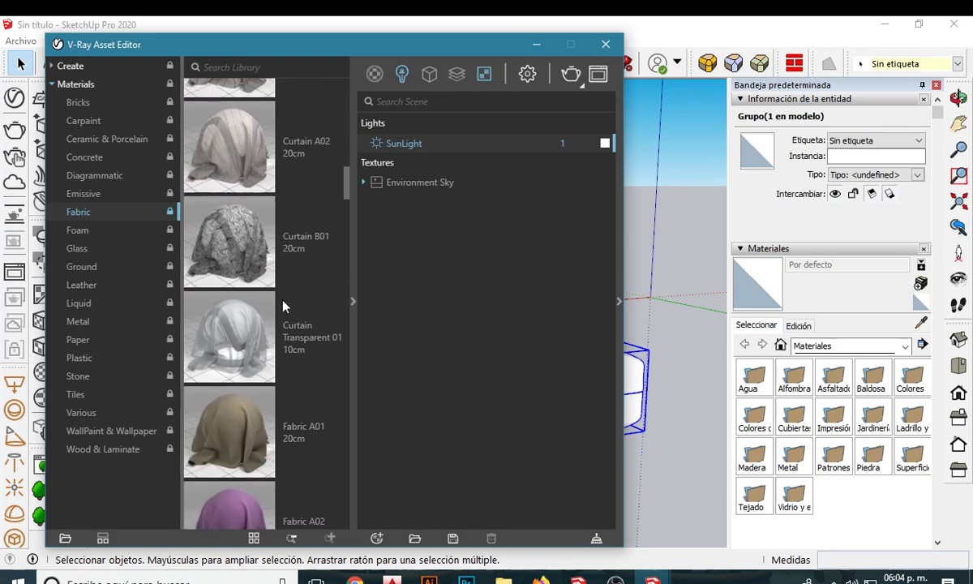
pyautogui.scroll(-1, 283, 306)
pyautogui.scroll(-1, 284, 306)
pyautogui.scroll(-1, 283, 306)
pyautogui.scroll(-1, 283, 306)
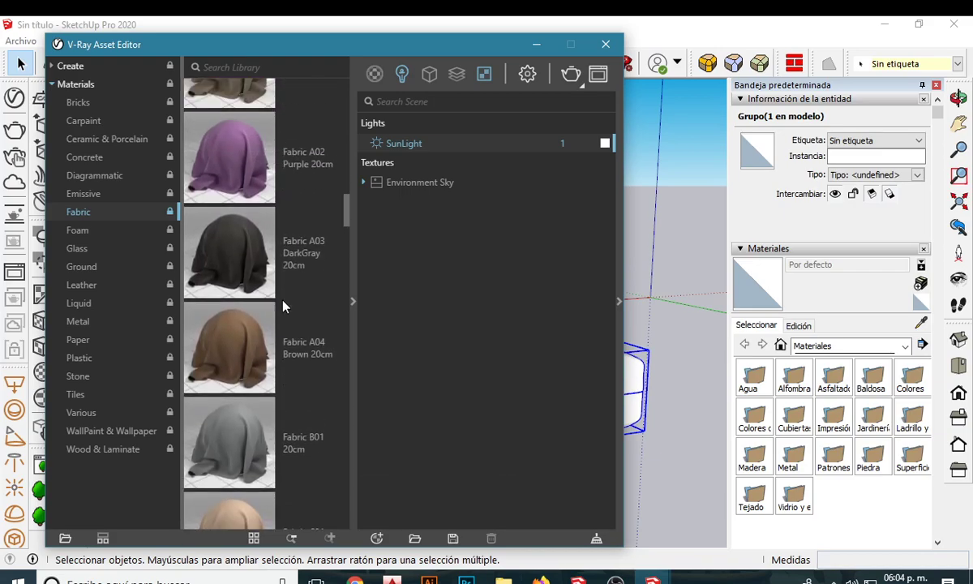
pyautogui.scroll(2, 284, 306)
pyautogui.scroll(1, 282, 304)
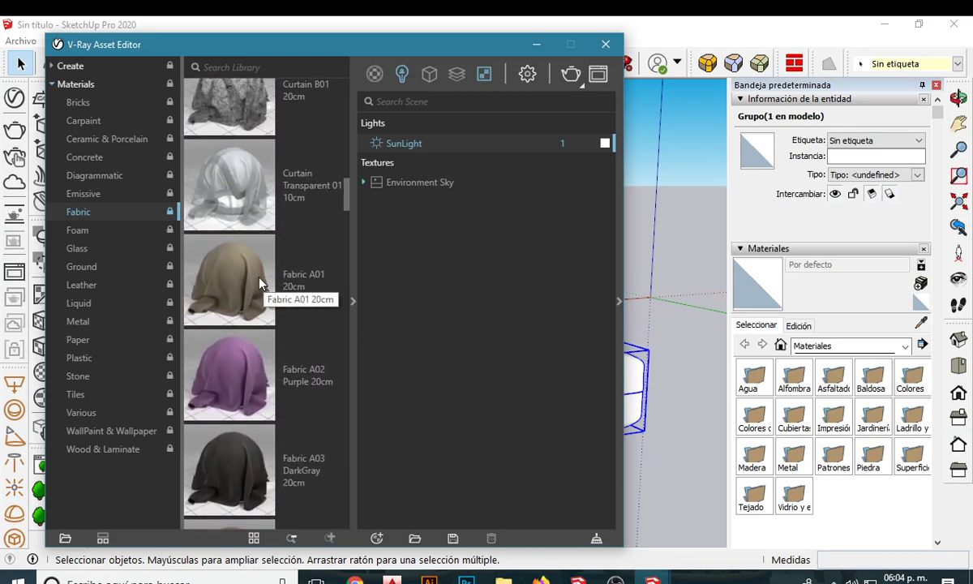
pyautogui.rightClick(260, 283)
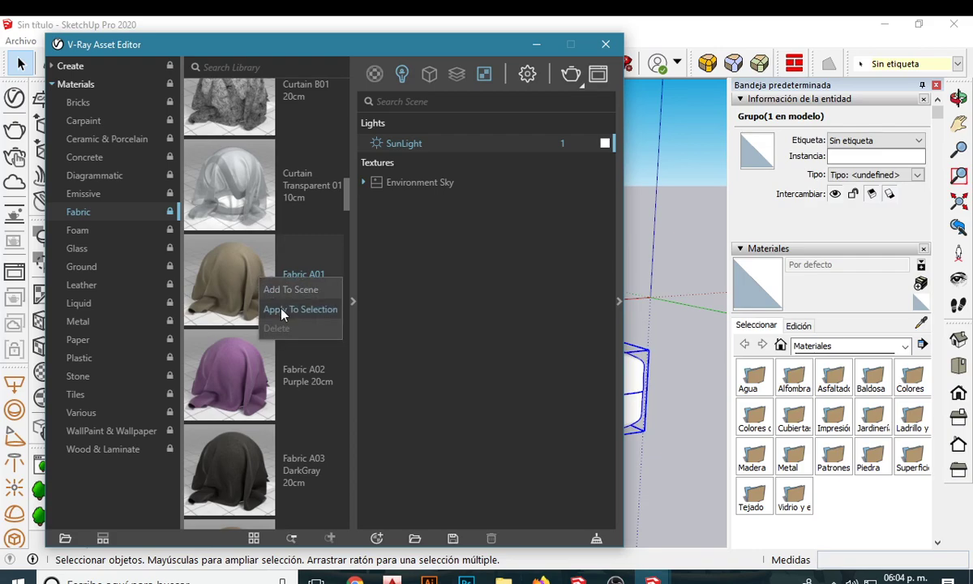
pyautogui.click(282, 311)
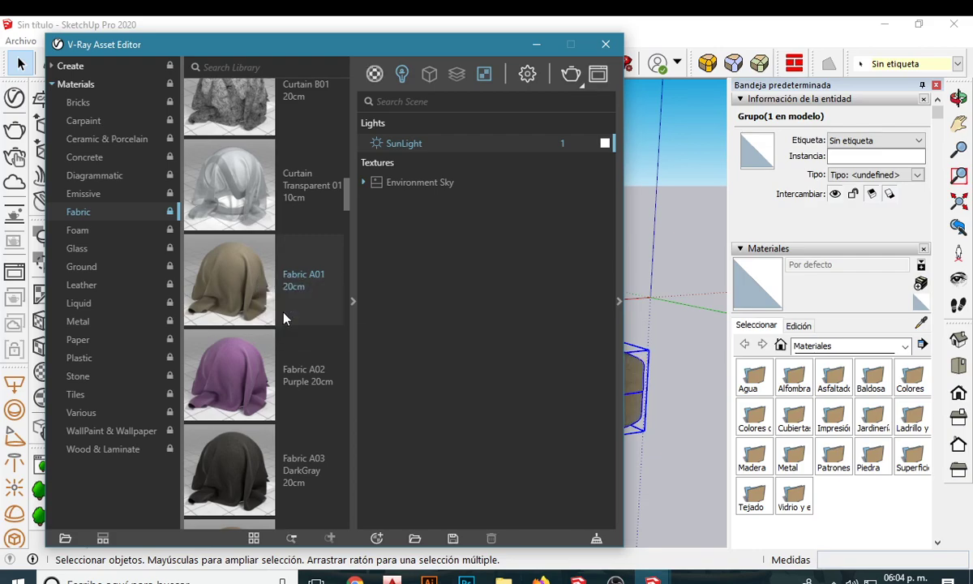
pyautogui.click(606, 44)
# Browse the Materials panel, briefly viewing the editing settings before returning to the library.
pyautogui.scroll(1, 523, 391)
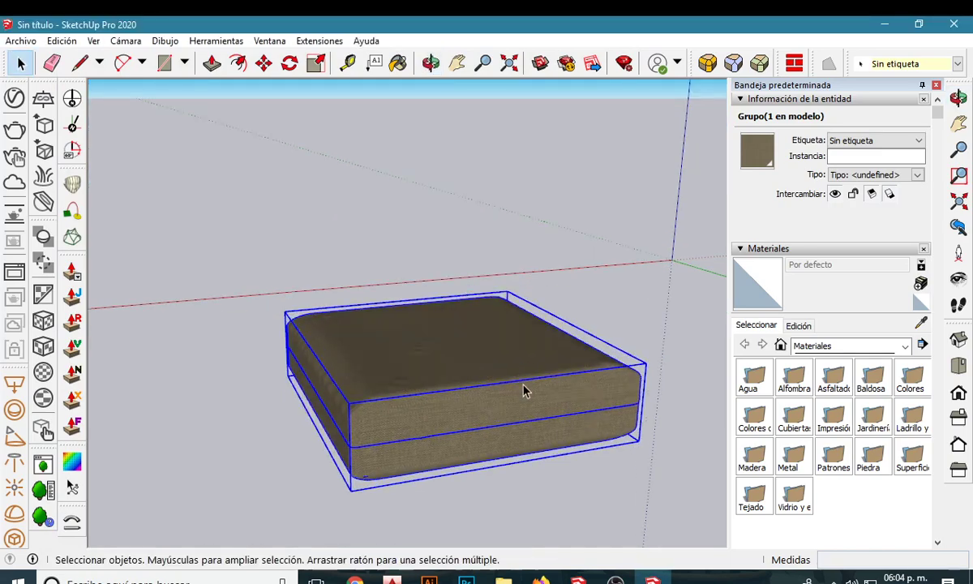
pyautogui.scroll(1, 451, 401)
pyautogui.scroll(3, 419, 439)
pyautogui.scroll(-2, 419, 439)
pyautogui.scroll(-1, 419, 436)
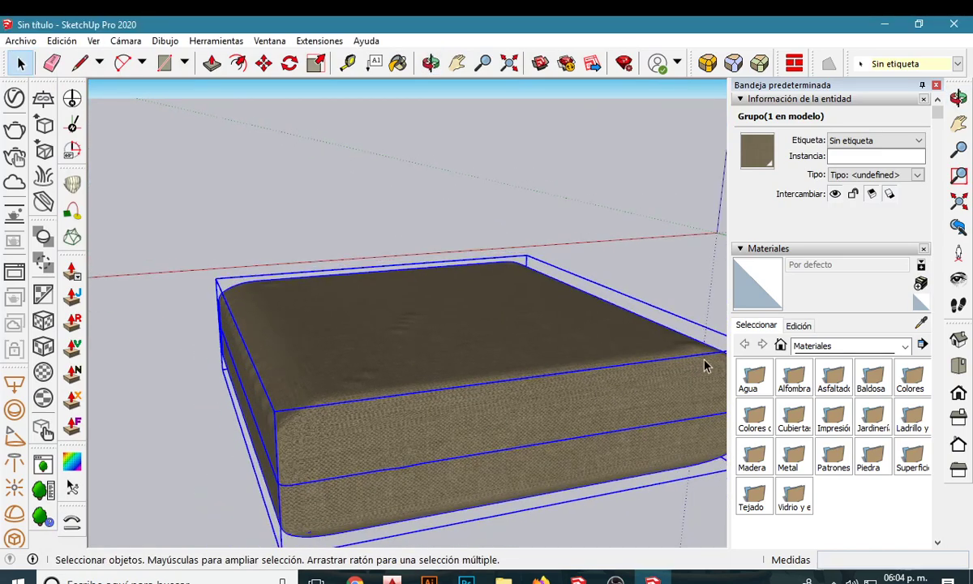
pyautogui.click(797, 325)
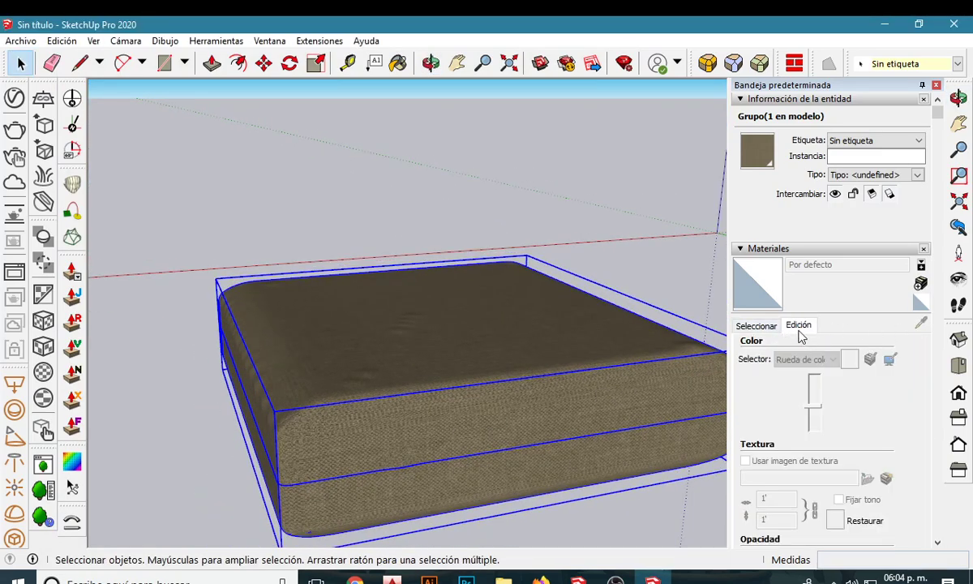
pyautogui.click(756, 325)
# Sample the cushion's Fabric_A01_20cm material and set its texture width to 0.20 m.
pyautogui.click(921, 322)
pyautogui.click(468, 359)
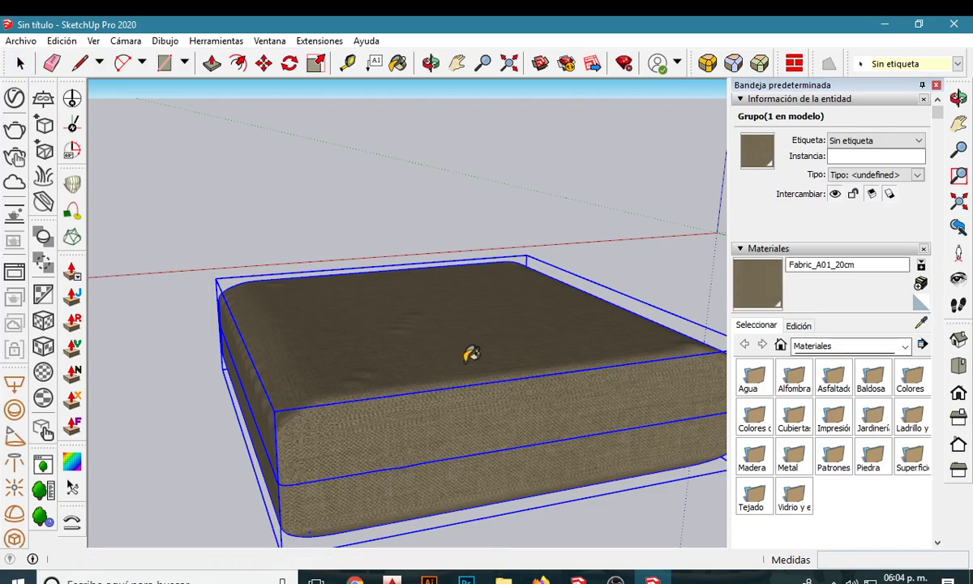
pyautogui.click(797, 325)
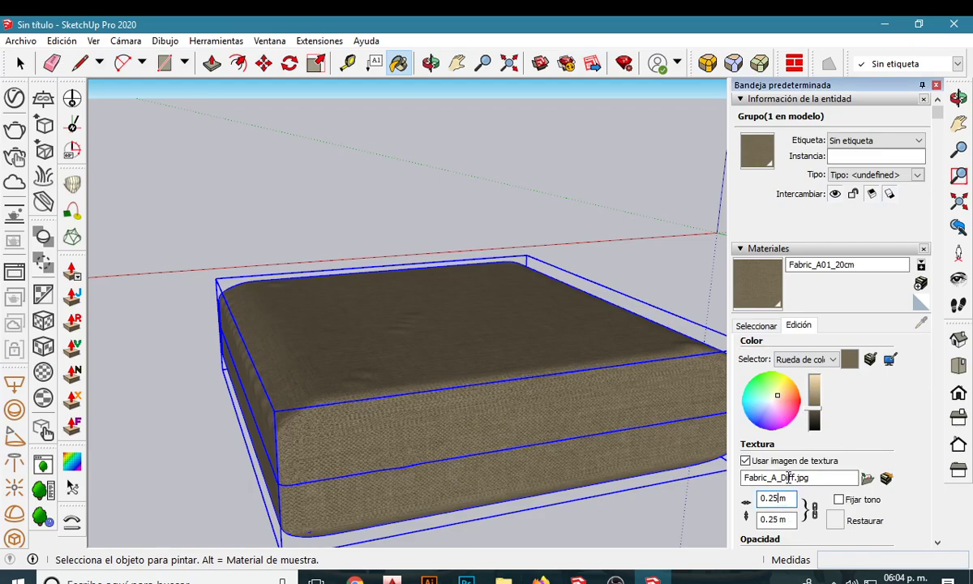
pyautogui.press('BackSpace')
# Switch back to selection and orbit around the cushion to inspect the finer weave.
pyautogui.click(20, 62)
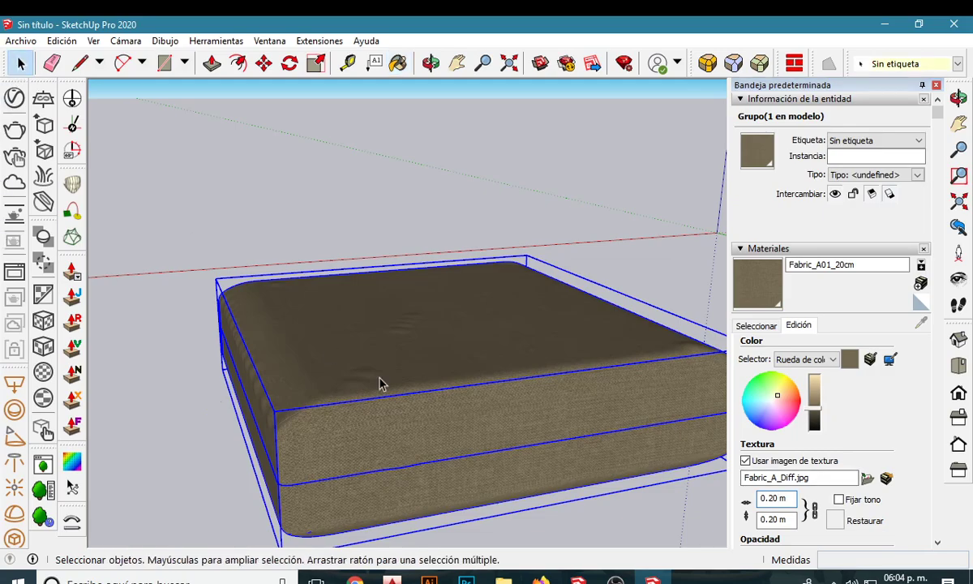
pyautogui.moveTo(399, 387); pyautogui.dragTo(304, 359, button='middle')
pyautogui.moveTo(428, 371); pyautogui.dragTo(324, 403, button='middle')
pyautogui.scroll(-3, 508, 408)
pyautogui.scroll(-2, 514, 406)
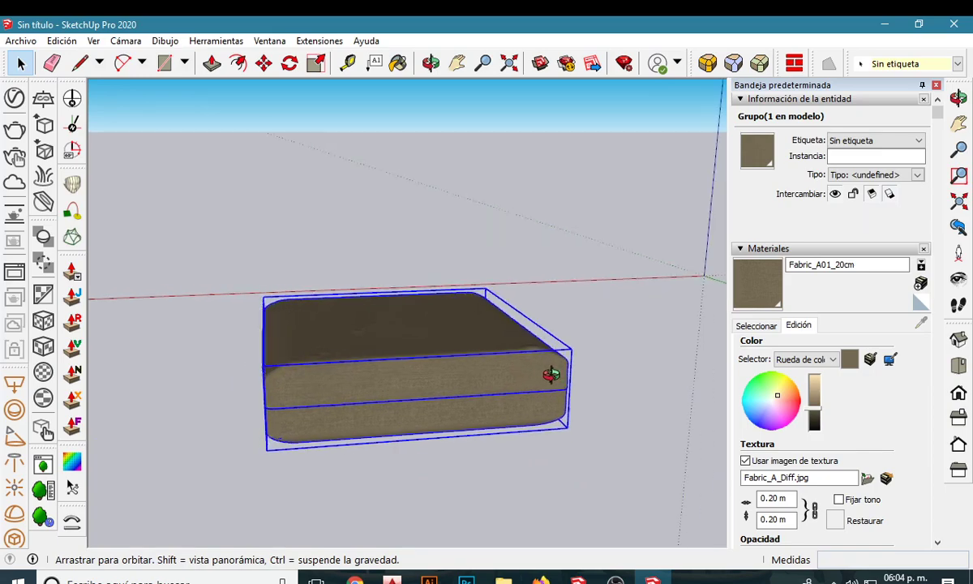
pyautogui.moveTo(550, 374)
pyautogui.mouseDown(button='middle')
pyautogui.moveTo(434, 327)
pyautogui.moveTo(412, 341)
pyautogui.mouseUp(button='middle')
pyautogui.click(420, 239)
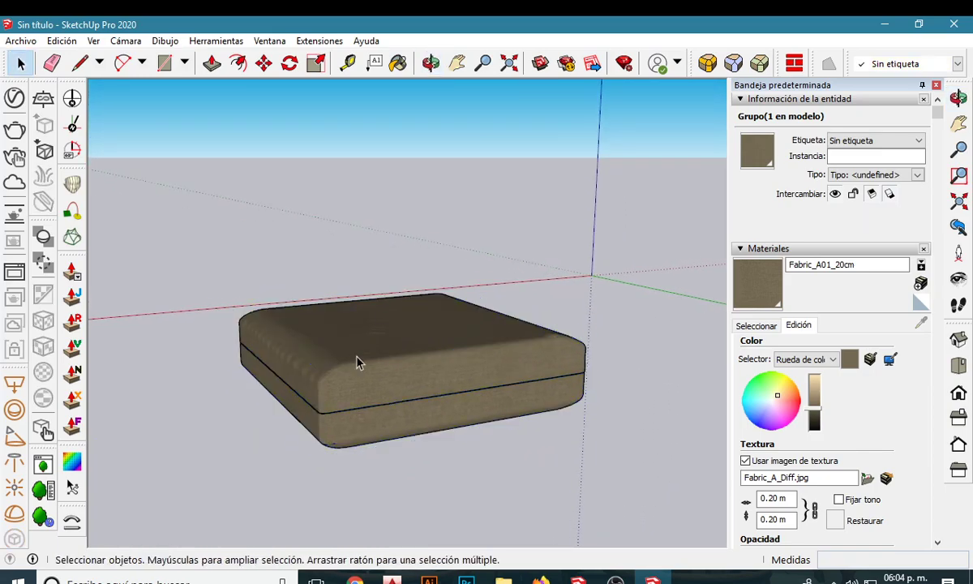
pyautogui.scroll(2, 332, 357)
pyautogui.moveTo(324, 354)
pyautogui.mouseDown(button='middle')
pyautogui.moveTo(317, 349)
pyautogui.moveTo(397, 422)
pyautogui.mouseUp(button='middle')
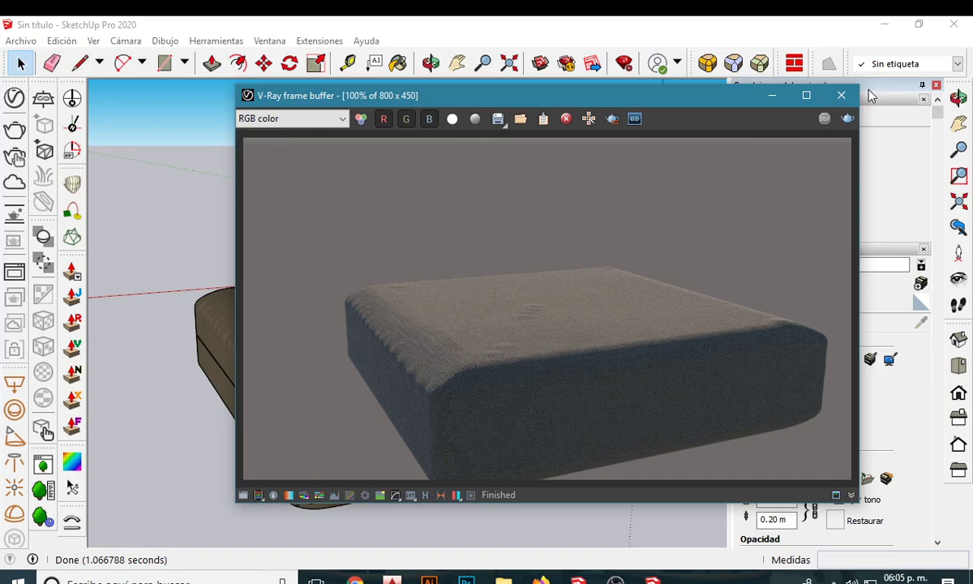
# Close the finished V-Ray frame buffer and select the fabric cushion group.
pyautogui.click(840, 95)
pyautogui.moveTo(470, 373)
pyautogui.mouseDown(button='middle')
pyautogui.moveTo(455, 402)
pyautogui.moveTo(531, 348)
pyautogui.moveTo(463, 369)
pyautogui.mouseUp(button='middle')
pyautogui.click(456, 400)
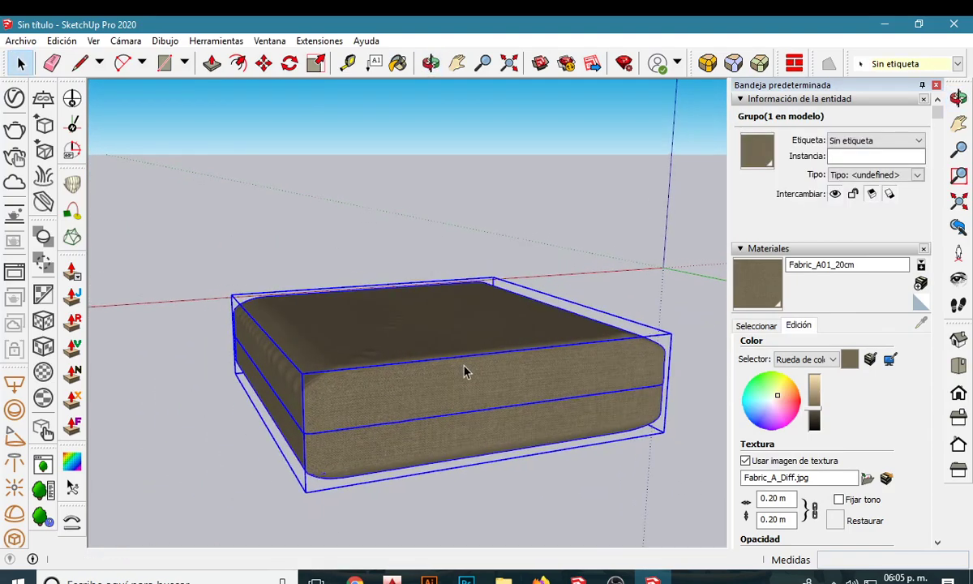
# Convert the selected cushion group into a new component with the definition name 'cojin'.
pyautogui.scroll(2, 464, 371)
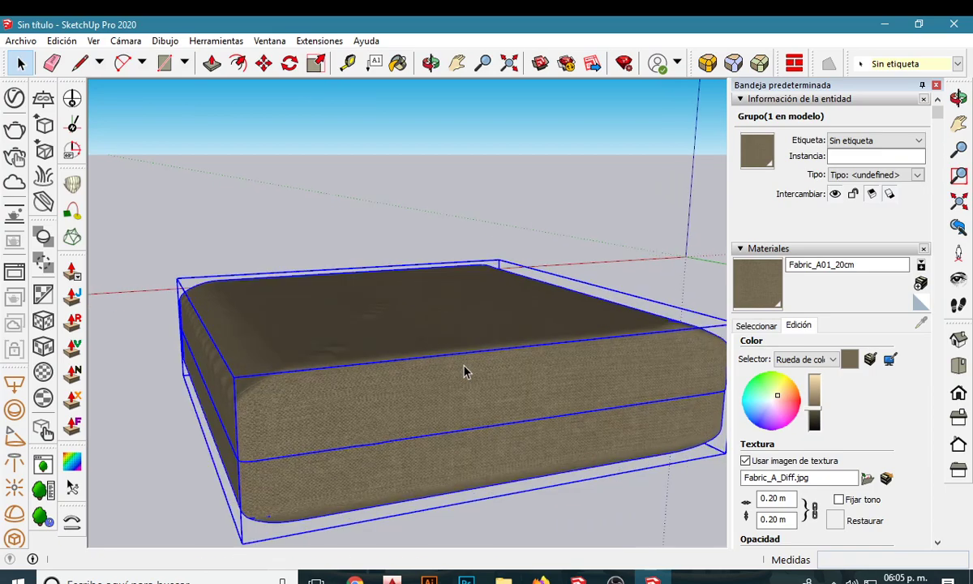
pyautogui.rightClick(428, 390)
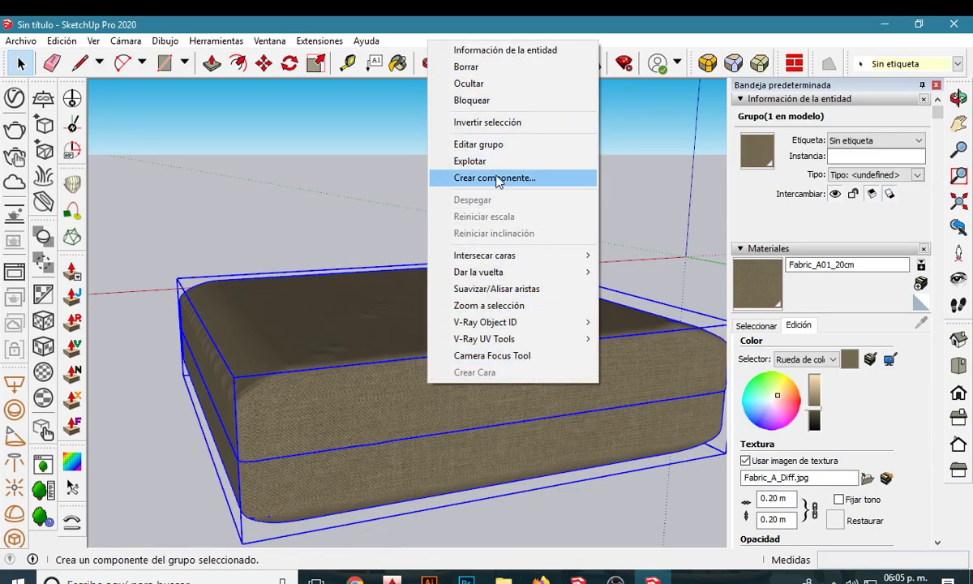
pyautogui.click(497, 180)
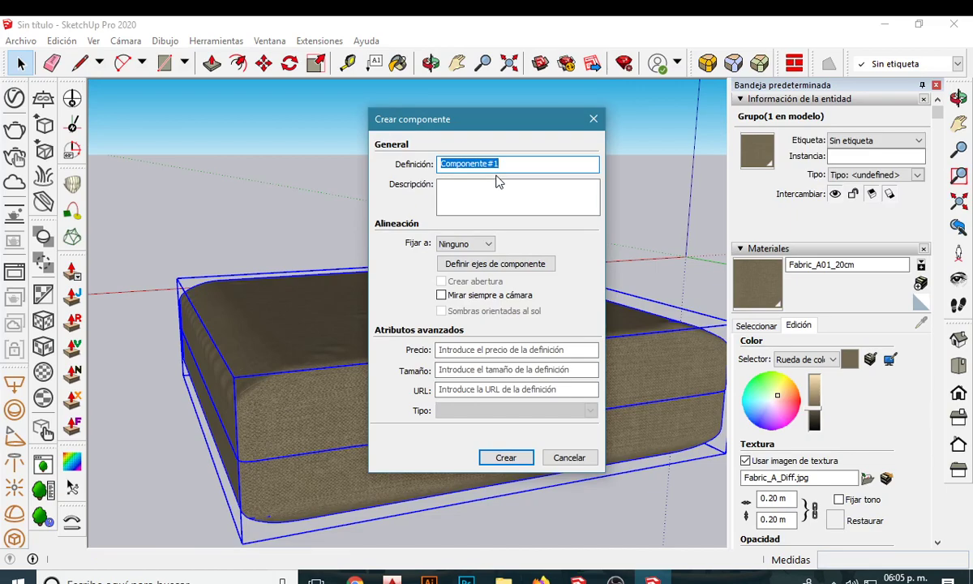
pyautogui.write('cojin')
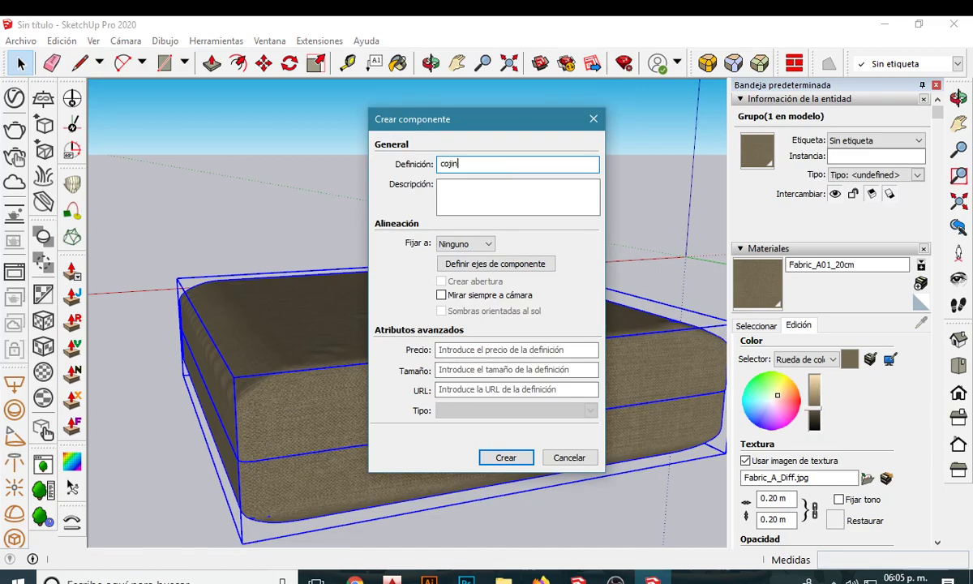
pyautogui.click(503, 456)
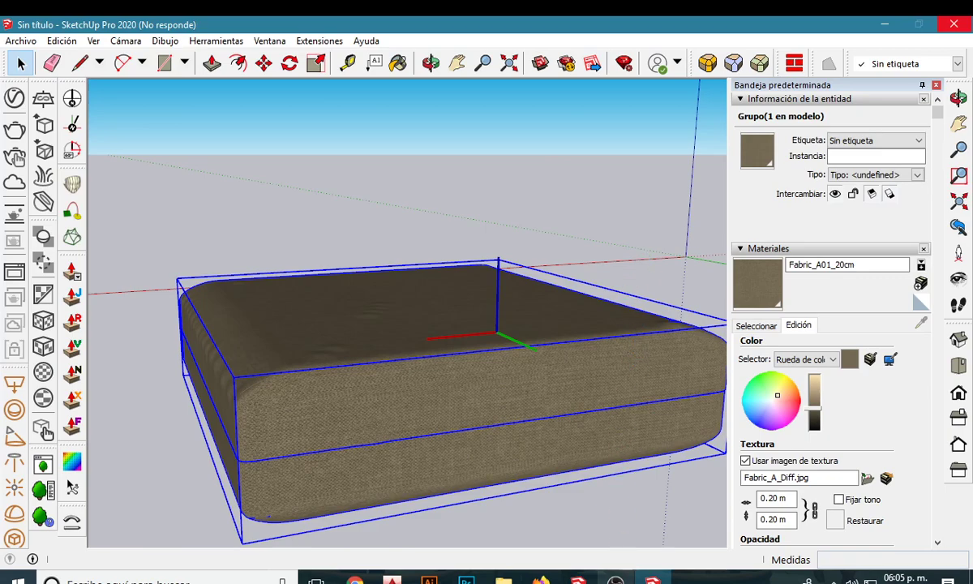
pyautogui.click(623, 578)
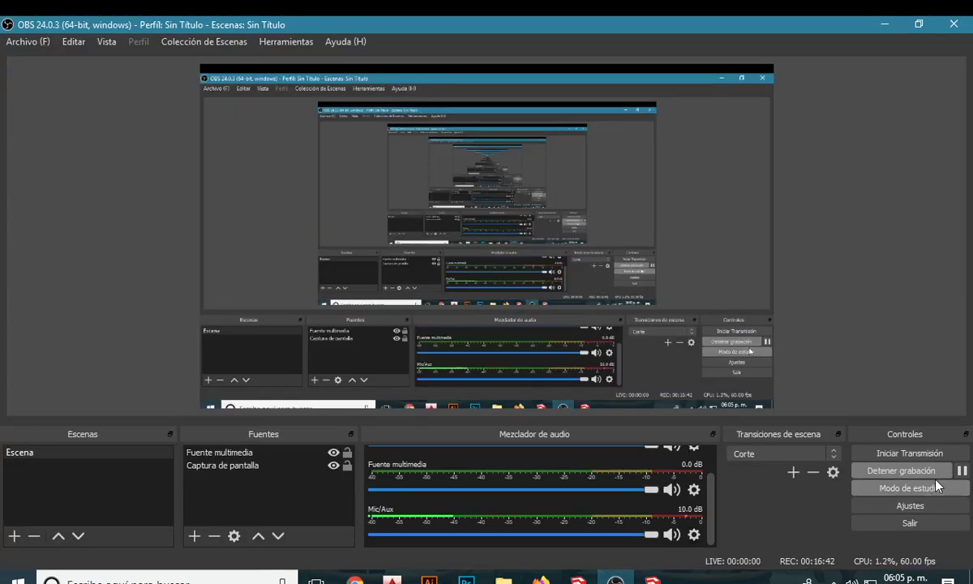
pyautogui.click(885, 24)
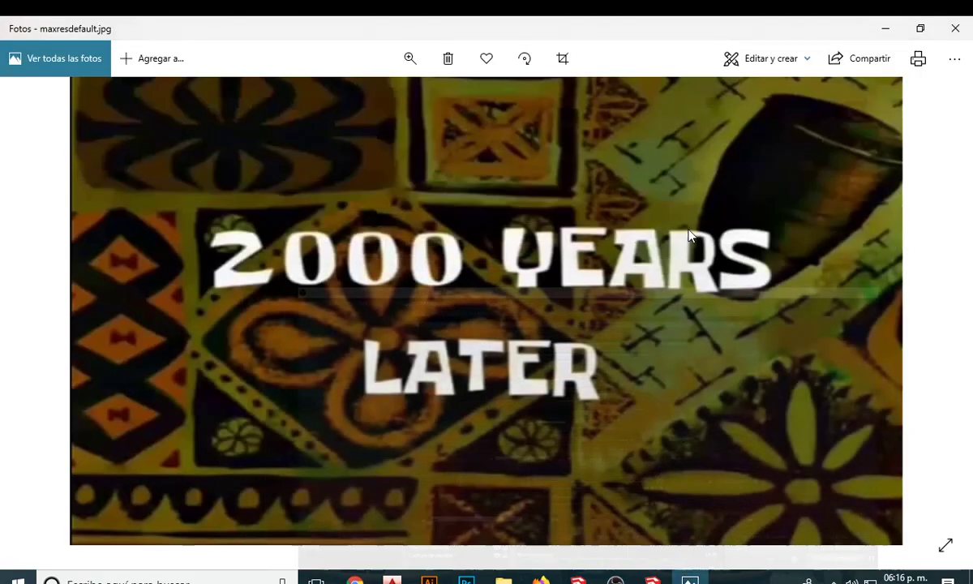
pyautogui.click(954, 31)
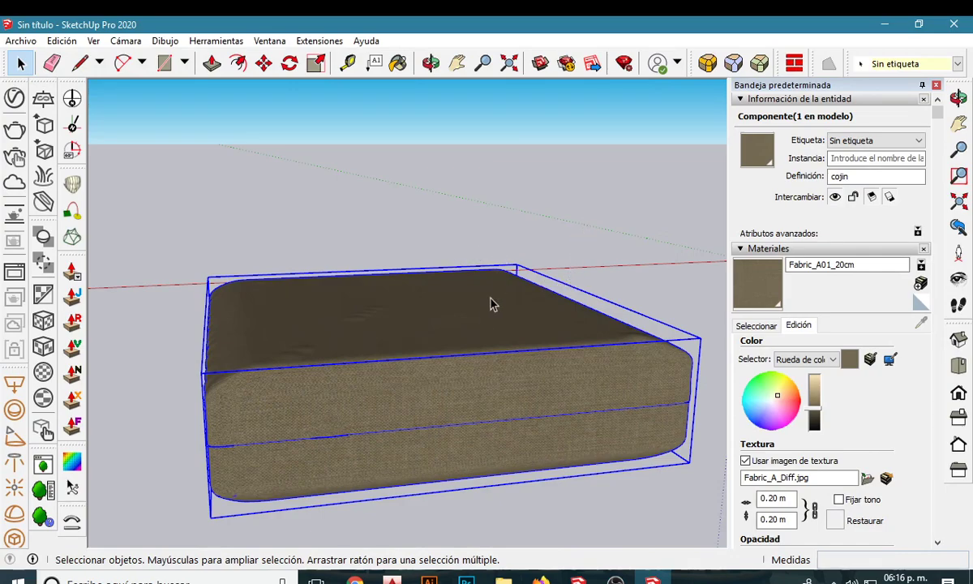
# Dismiss the cojin component's context menu by clicking empty space, leaving nothing selected.
pyautogui.rightClick(478, 334)
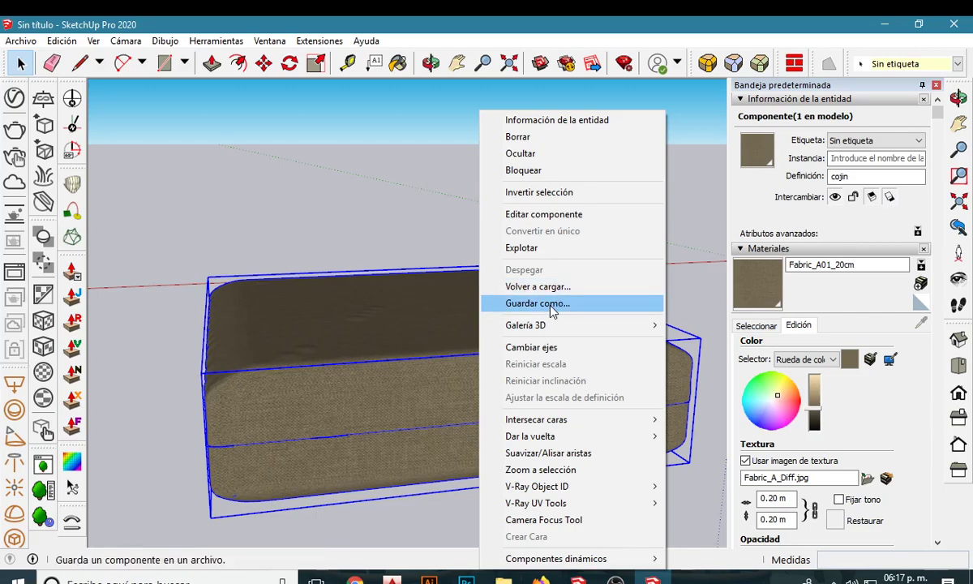
pyautogui.click(438, 197)
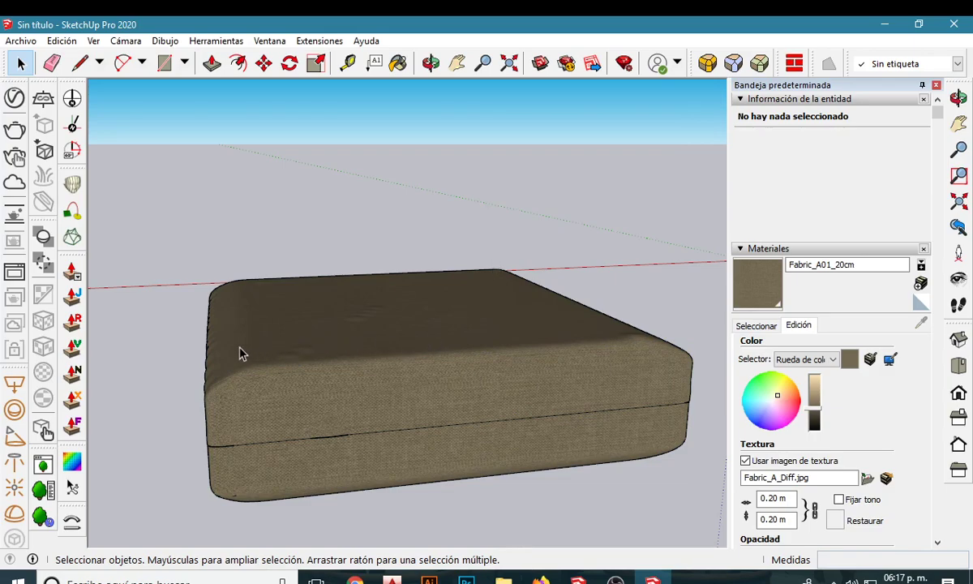
pyautogui.moveTo(239, 353)
pyautogui.mouseDown(button='middle')
pyautogui.moveTo(351, 305)
pyautogui.moveTo(288, 354)
pyautogui.moveTo(560, 365)
pyautogui.moveTo(248, 365)
pyautogui.moveTo(428, 379)
pyautogui.moveTo(460, 360)
pyautogui.mouseUp(button='middle')
pyautogui.scroll(1, 390, 349)
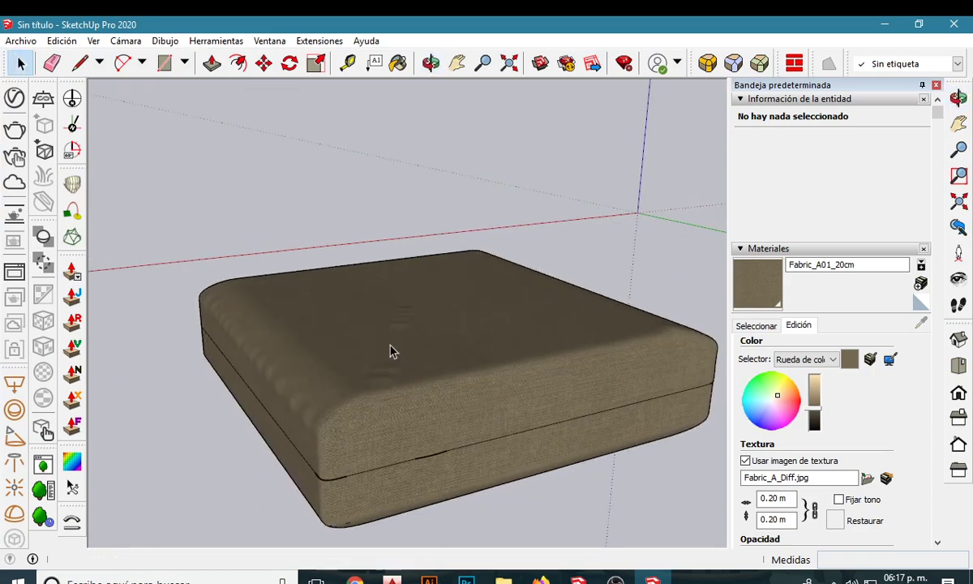
pyautogui.scroll(2, 332, 384)
pyautogui.scroll(1, 333, 384)
pyautogui.scroll(-1, 332, 385)
pyautogui.scroll(-2, 332, 385)
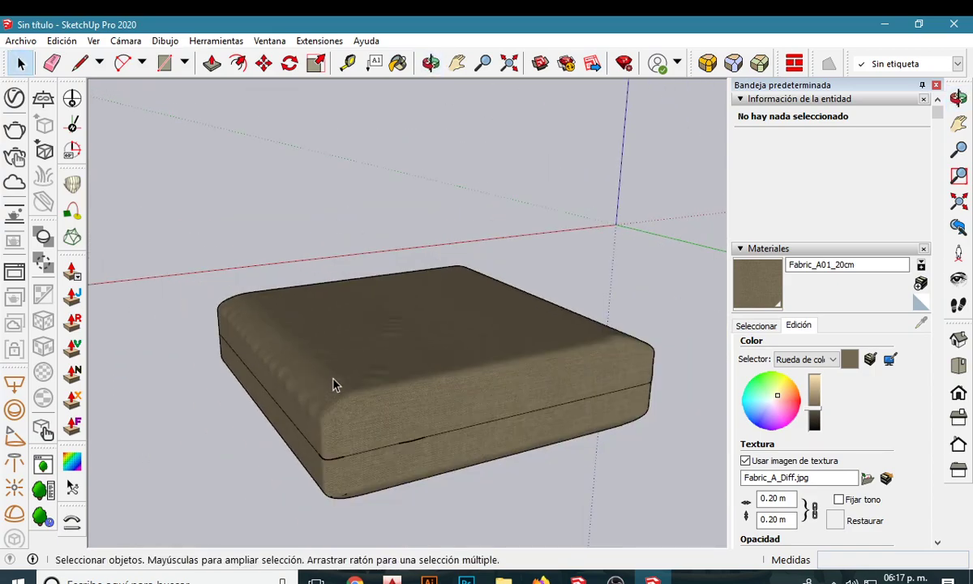
pyautogui.scroll(-1, 332, 384)
pyautogui.moveTo(332, 385); pyautogui.dragTo(337, 349, button='middle')
pyautogui.scroll(2, 336, 350)
pyautogui.scroll(-2, 336, 349)
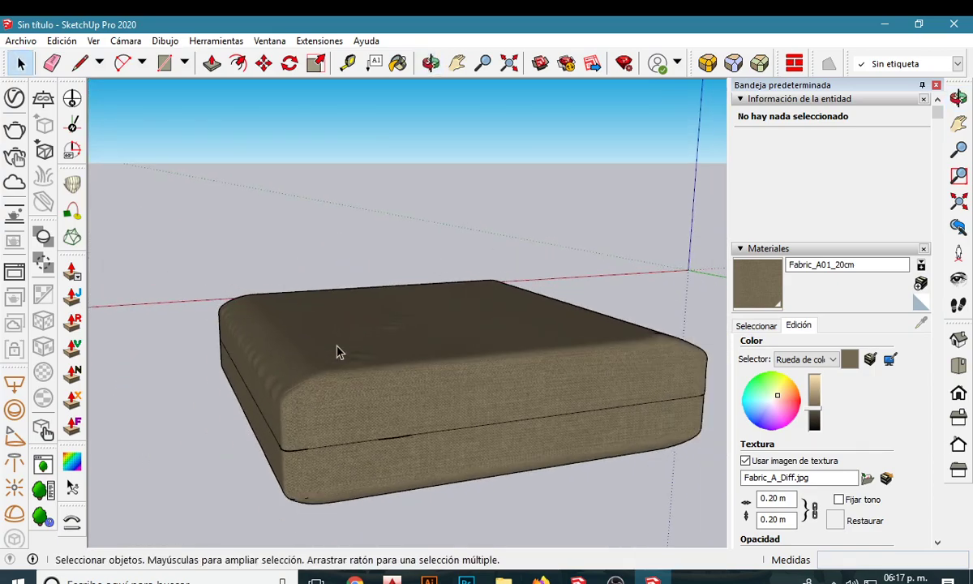
pyautogui.scroll(1, 551, 392)
pyautogui.moveTo(549, 386)
pyautogui.mouseDown(button='middle')
pyautogui.moveTo(364, 326)
pyautogui.moveTo(294, 343)
pyautogui.mouseUp(button='middle')
pyautogui.scroll(1, 180, 336)
pyautogui.scroll(1, 180, 334)
pyautogui.scroll(-1, 295, 356)
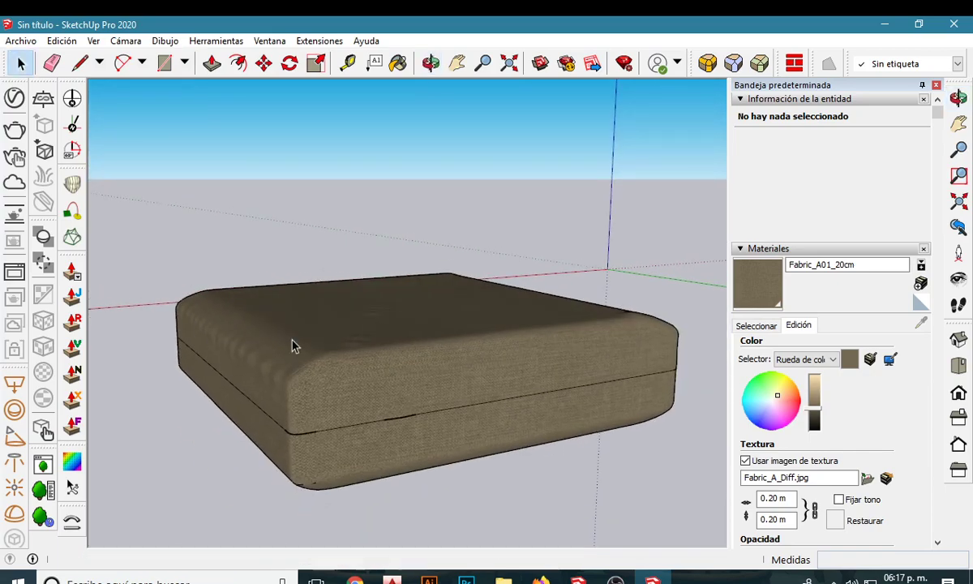